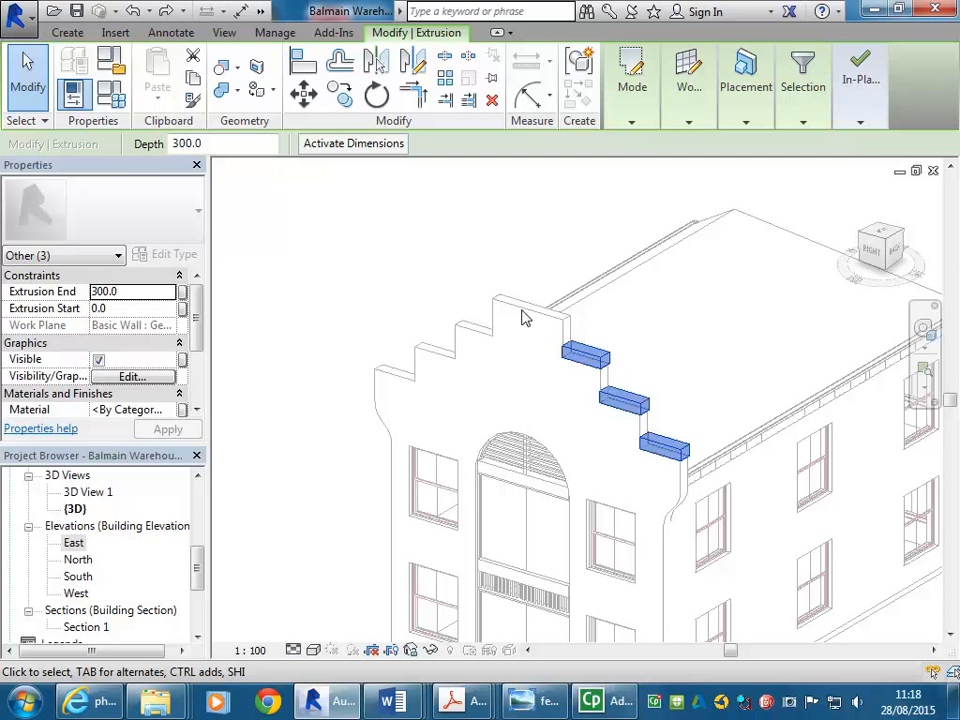
Open the East elevation and mirror-copy the three selected parapet blocks about a vertical axis through the gable's centre
double_click(74, 543)
middle_drag(587, 346, 497, 339)
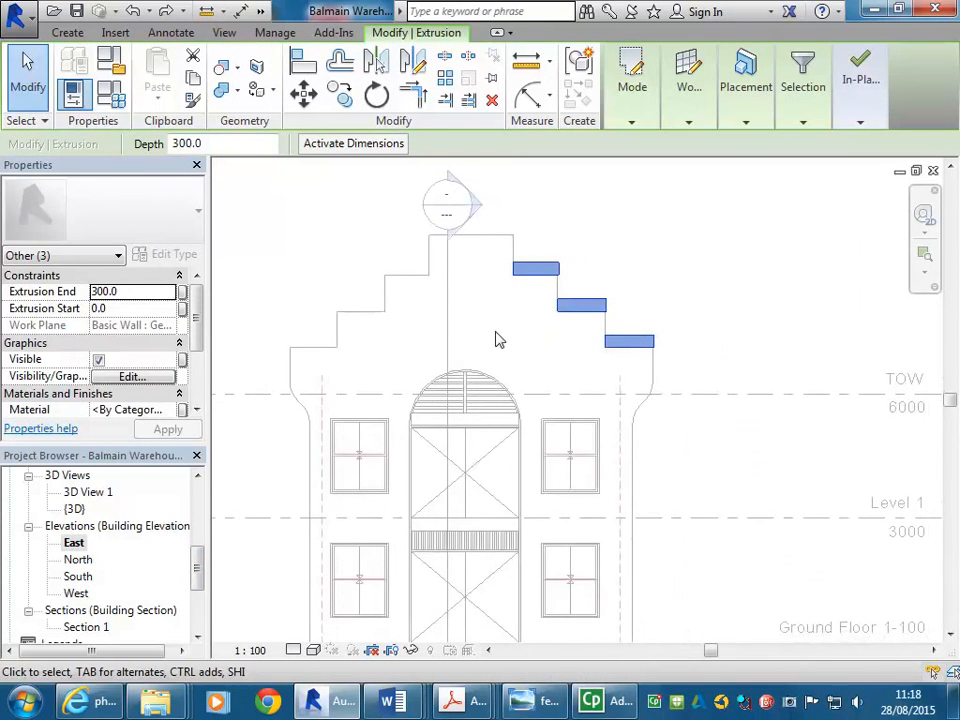
click(414, 62)
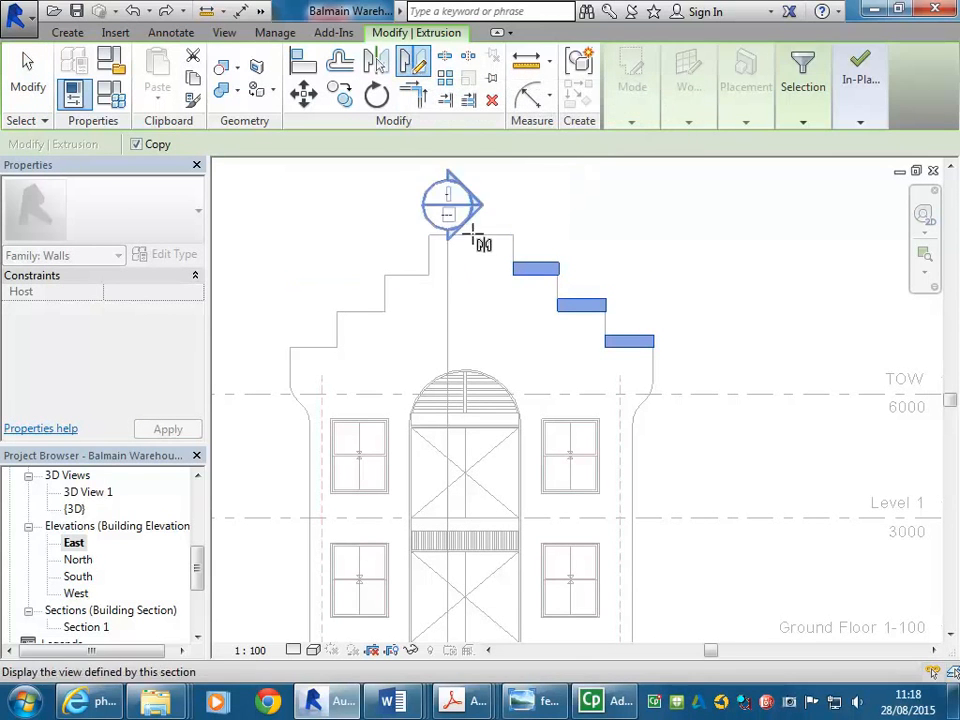
click(472, 238)
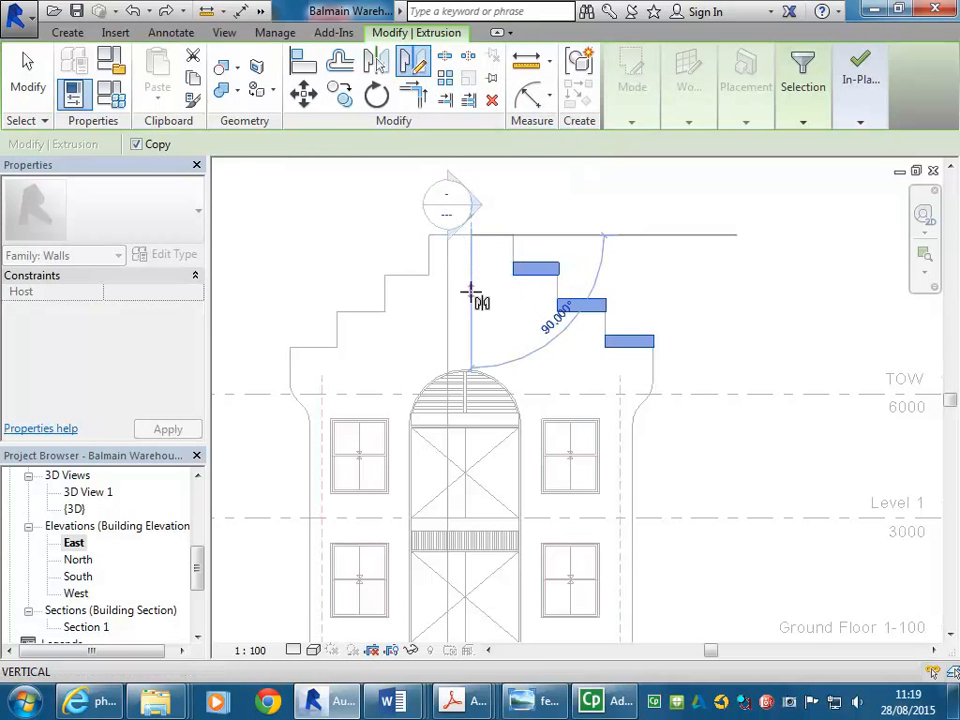
click(471, 300)
click(296, 219)
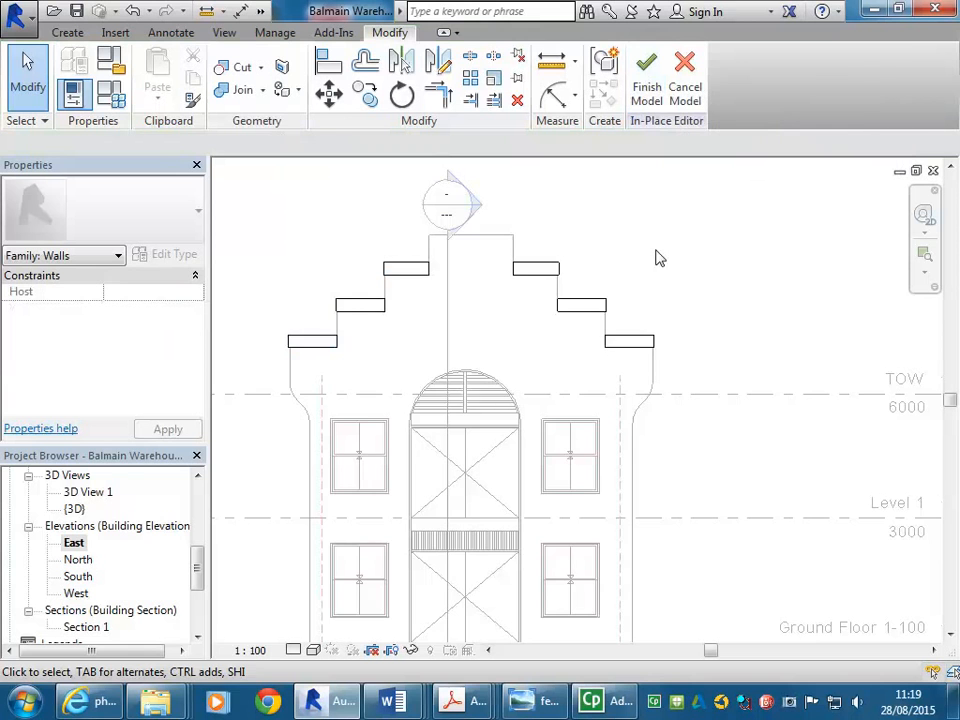
Return to the default 3D view and finish the in-place parapet model
middle_drag(654, 257, 677, 311)
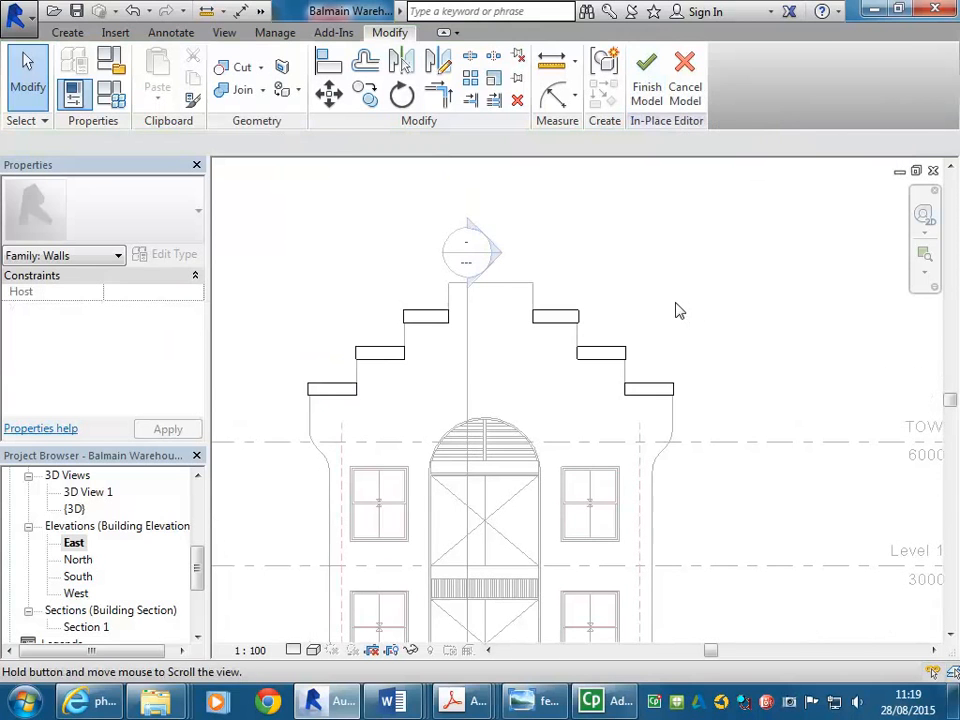
double_click(100, 508)
middle_drag(504, 356, 378, 328)
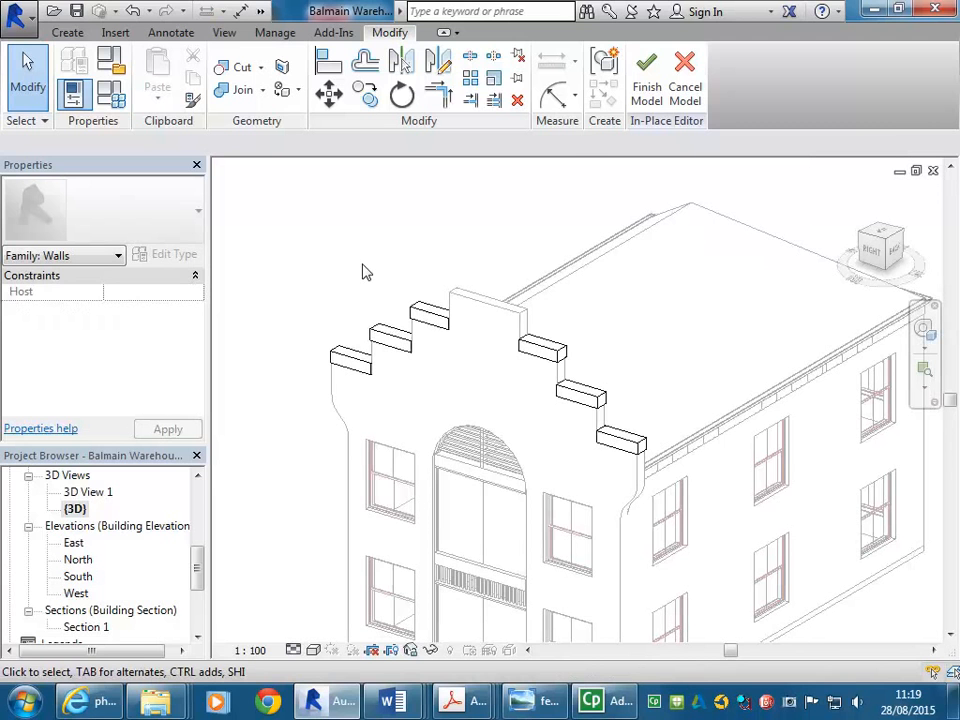
click(646, 73)
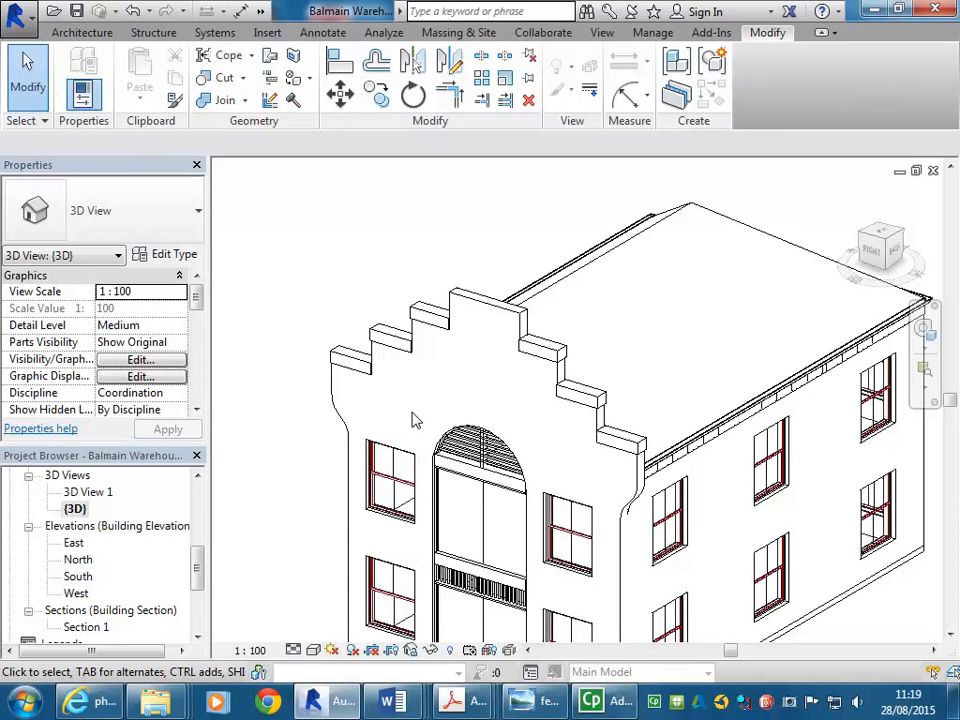
Start a new Model In-Place component in the Walls category and accept the default name
click(80, 32)
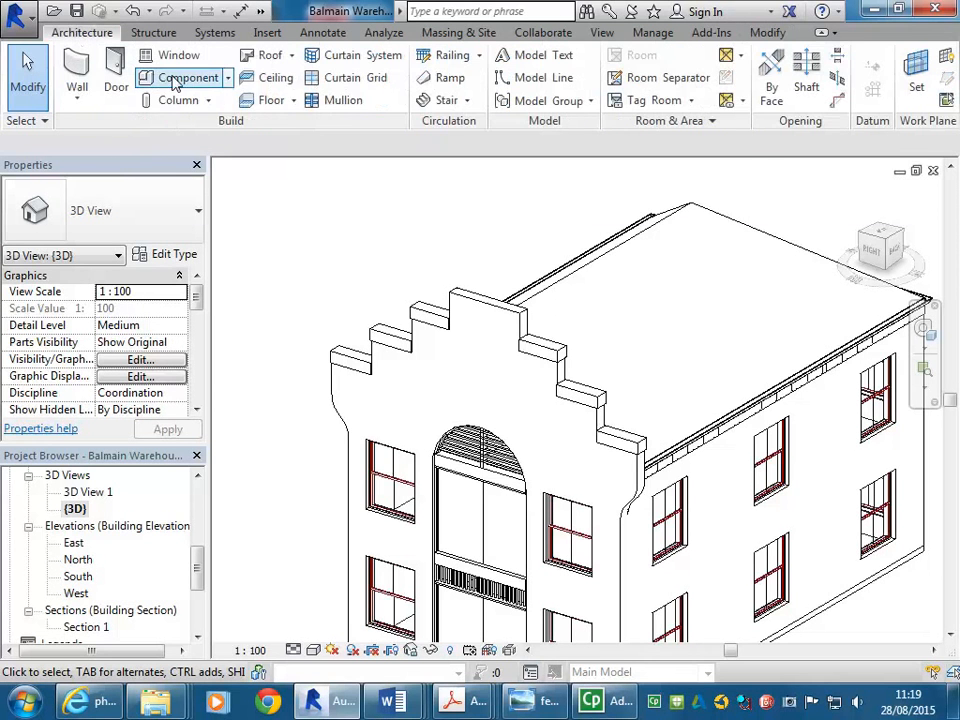
click(228, 79)
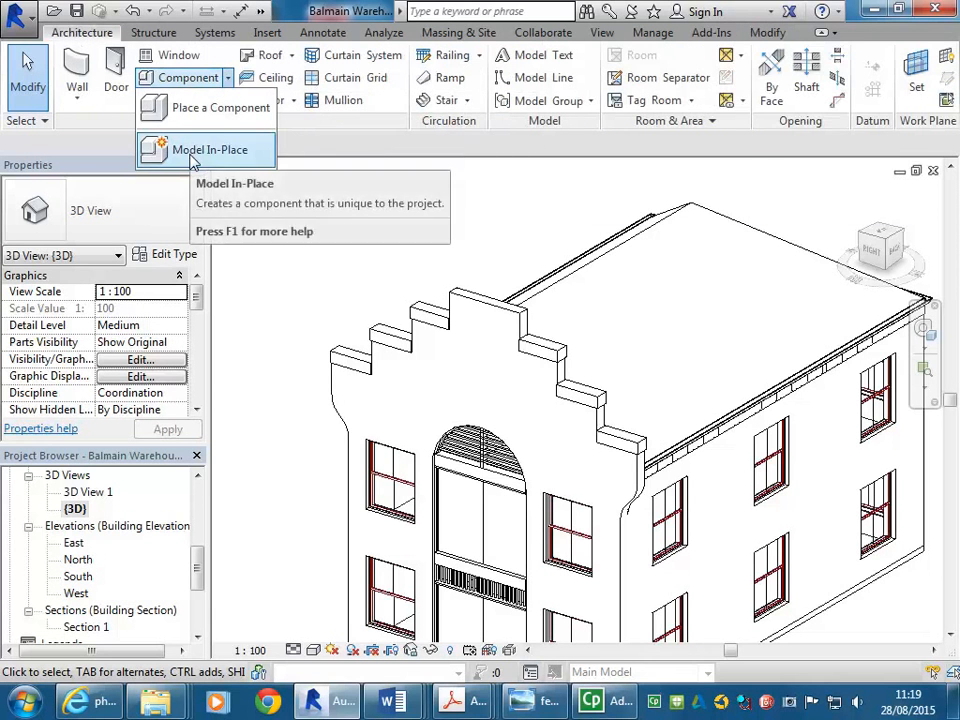
click(192, 150)
drag(612, 214, 612, 356)
click(368, 343)
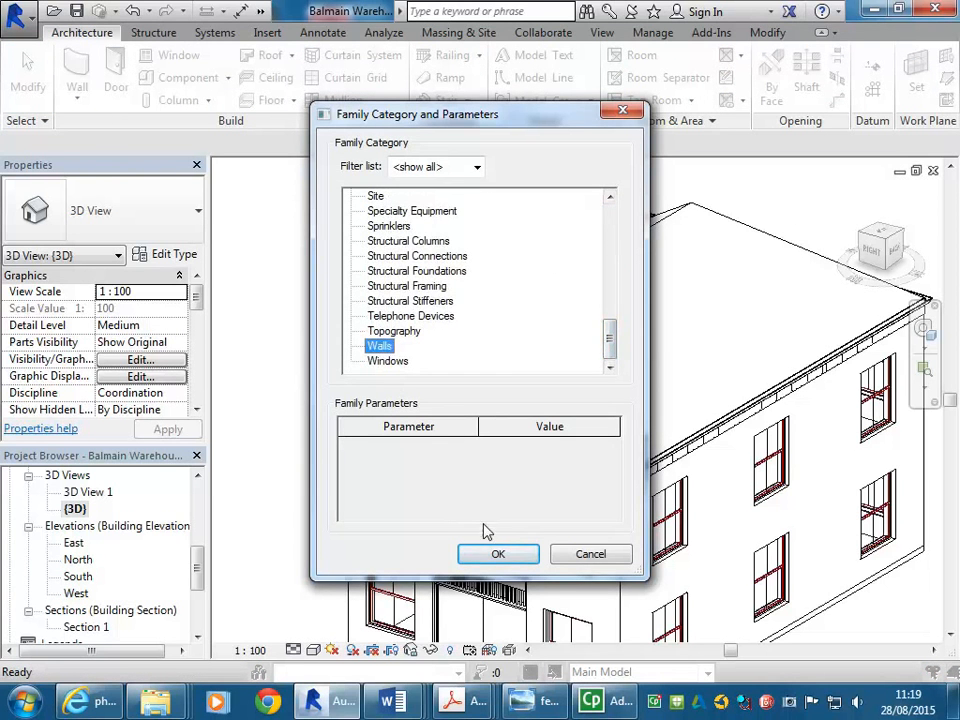
click(498, 553)
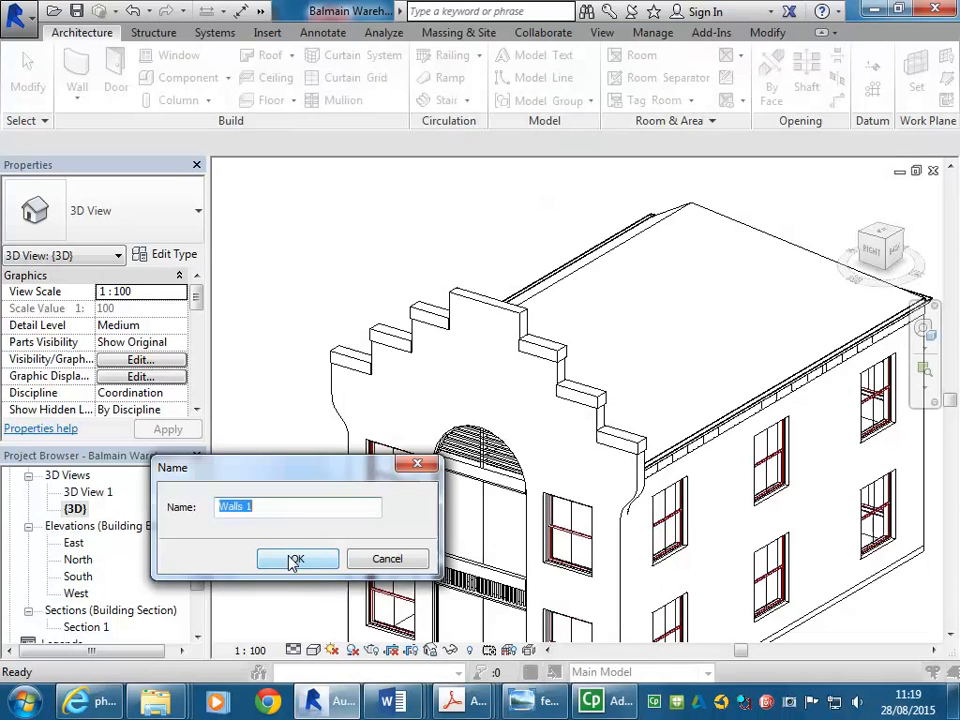
click(294, 558)
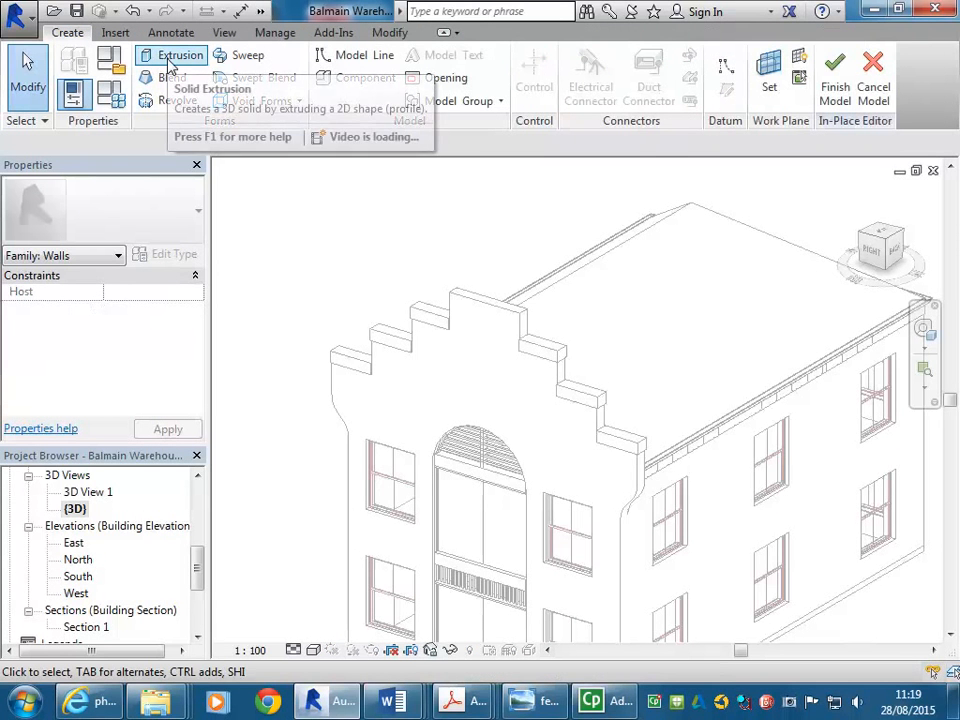
Start a solid extrusion and sketch a rectangle about 2200 × 927 mm on the ground beside the building
click(170, 66)
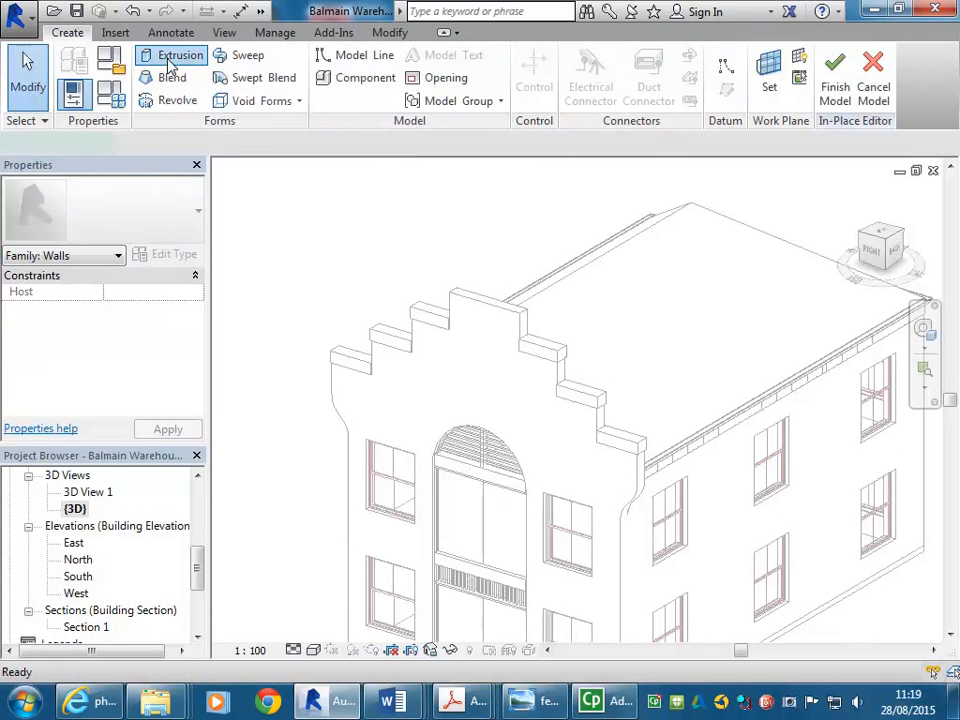
scroll(370, 410, down, 2)
click(350, 549)
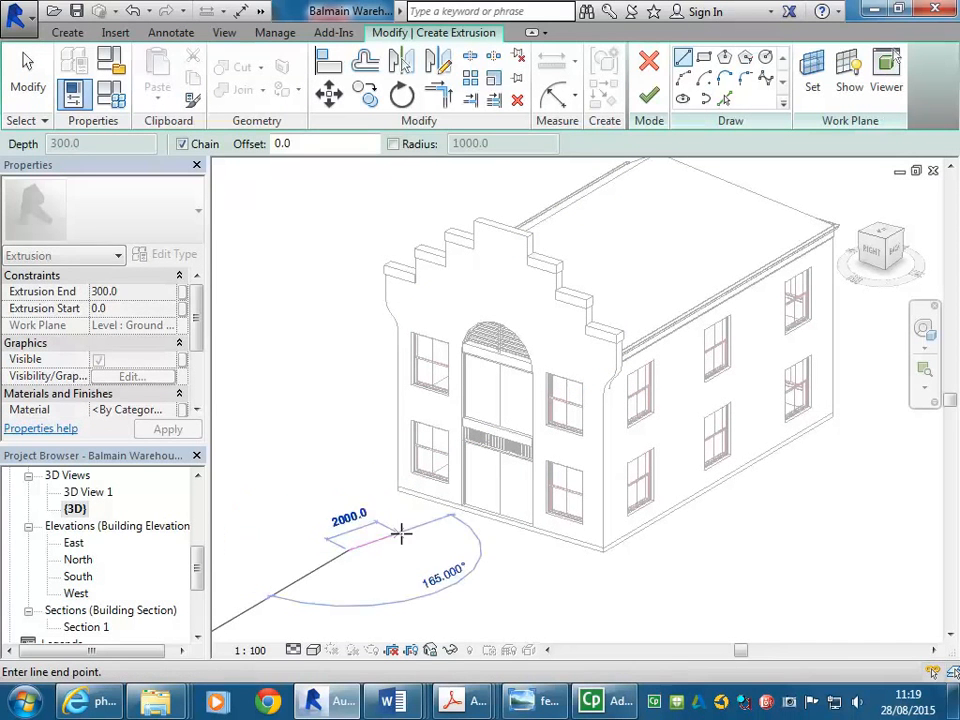
click(704, 57)
click(268, 540)
click(398, 550)
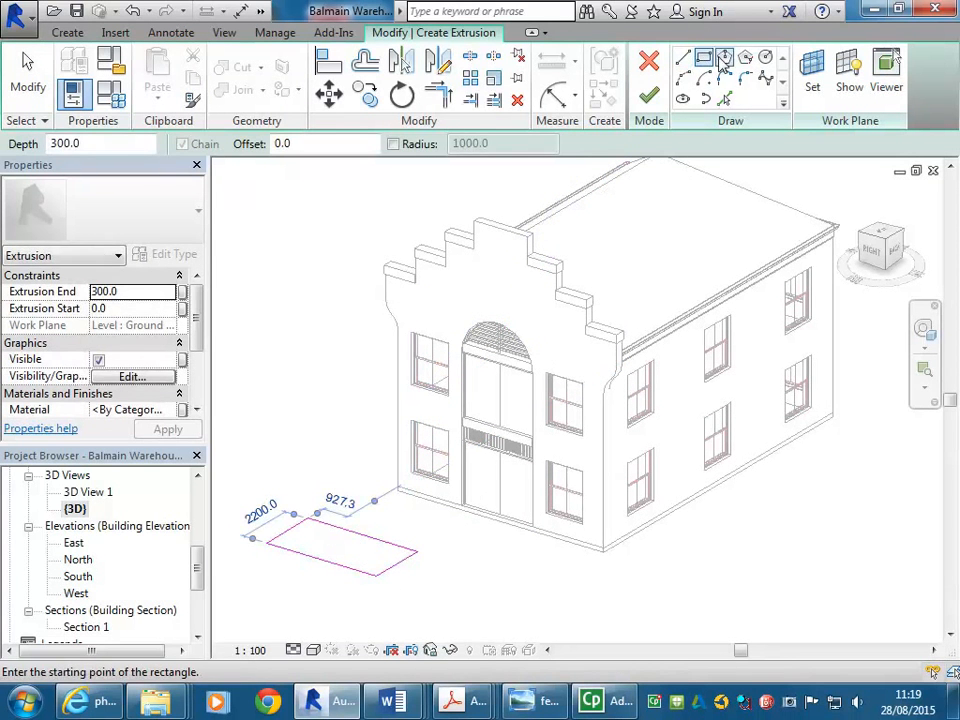
Sketch a circle of about 2100 mm radius next to the rectangle and finish the extrusion sketch
click(765, 59)
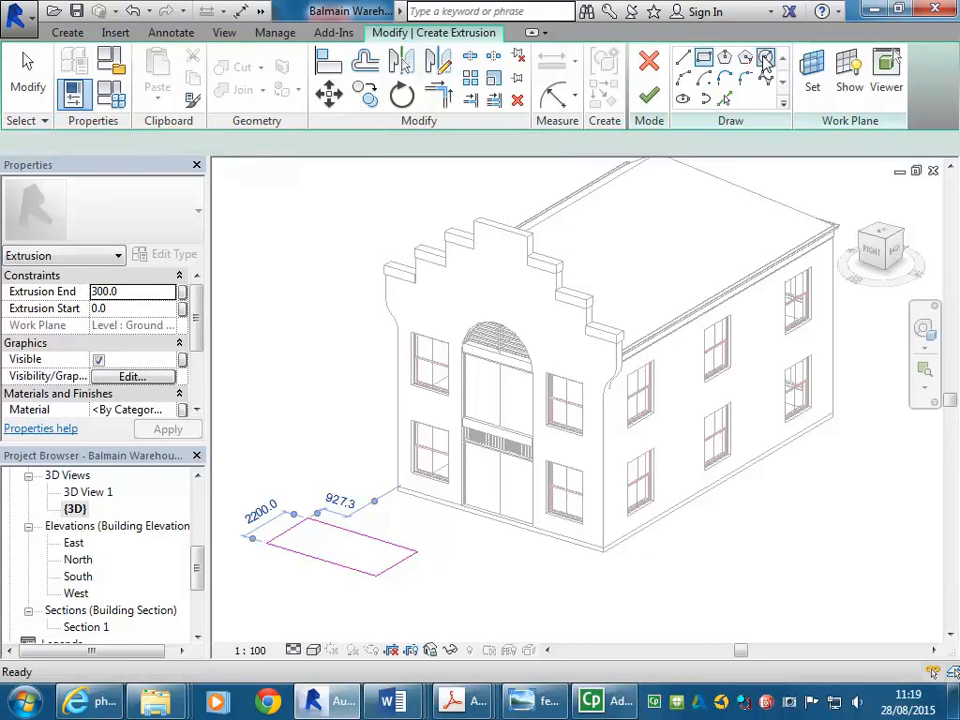
click(505, 592)
click(505, 564)
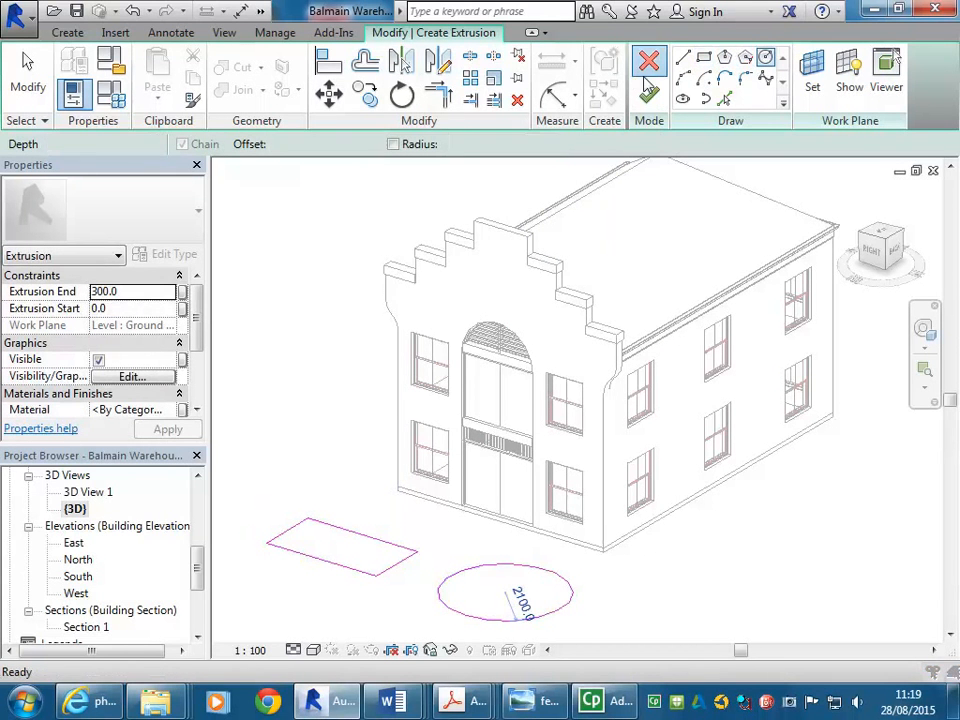
click(649, 61)
click(595, 361)
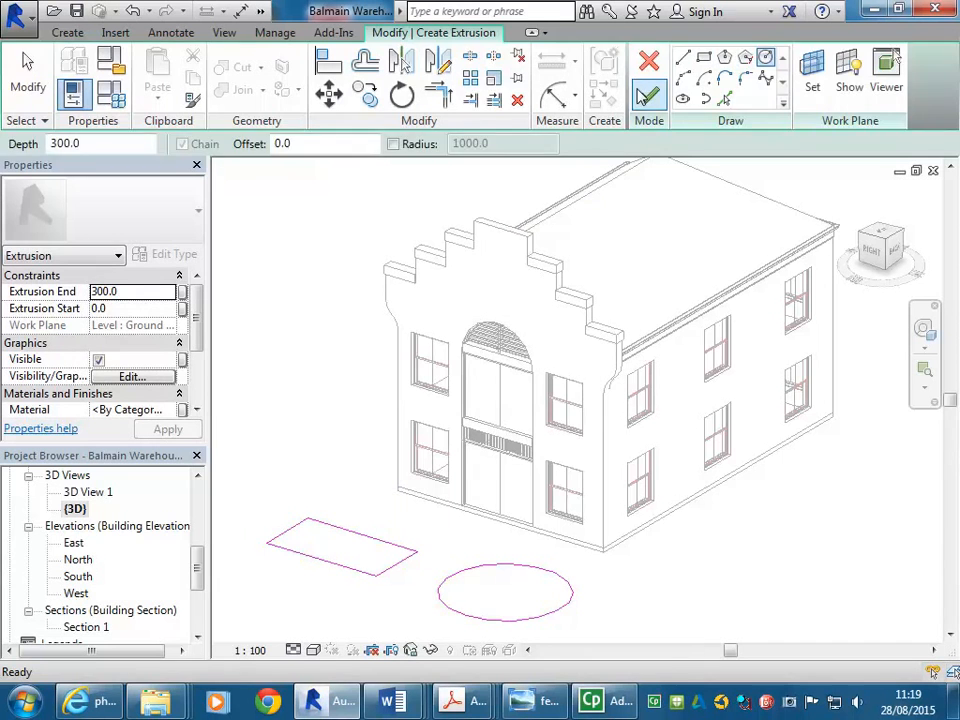
click(649, 95)
Stretch the extrusions taller by dragging their top shape handle upward, and finish the in-place model
scroll(420, 475, up, 2)
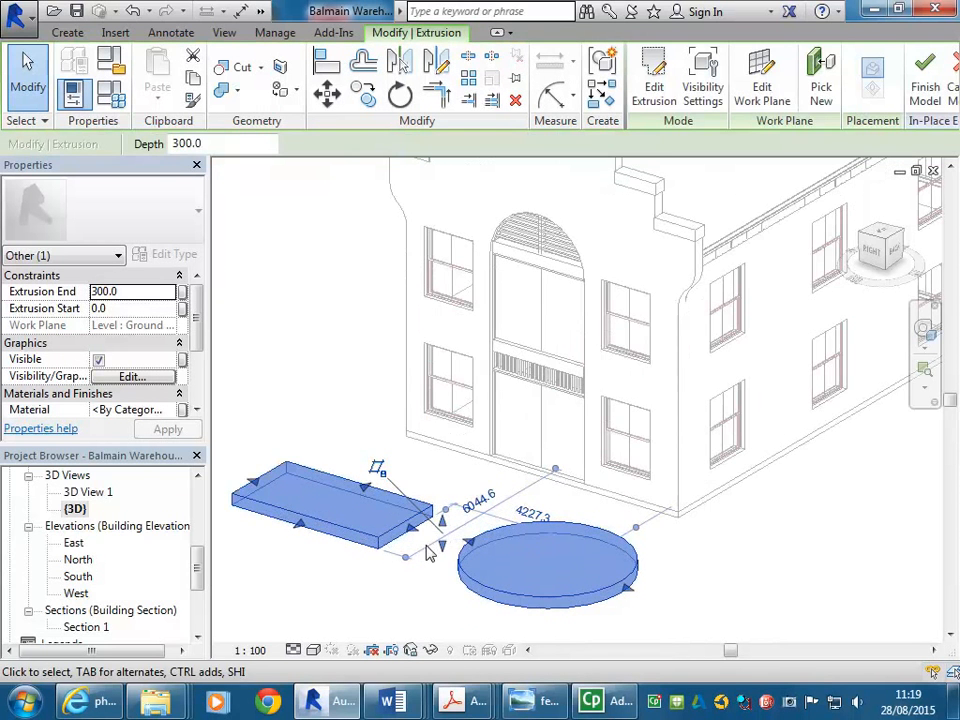
drag(440, 508, 440, 475)
click(345, 347)
scroll(347, 400, down, 2)
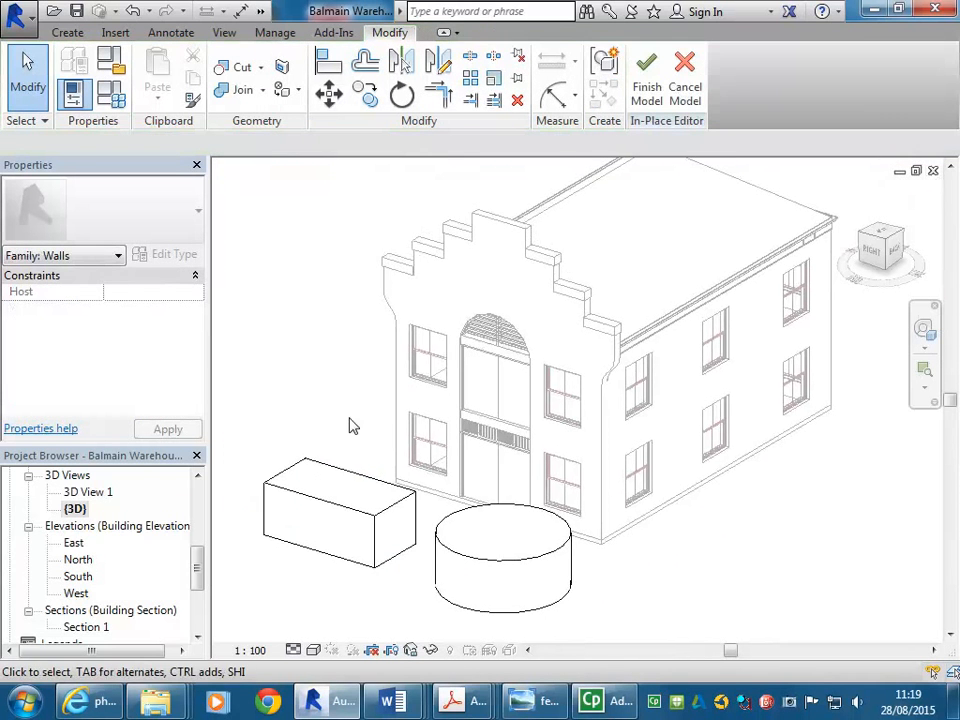
click(647, 88)
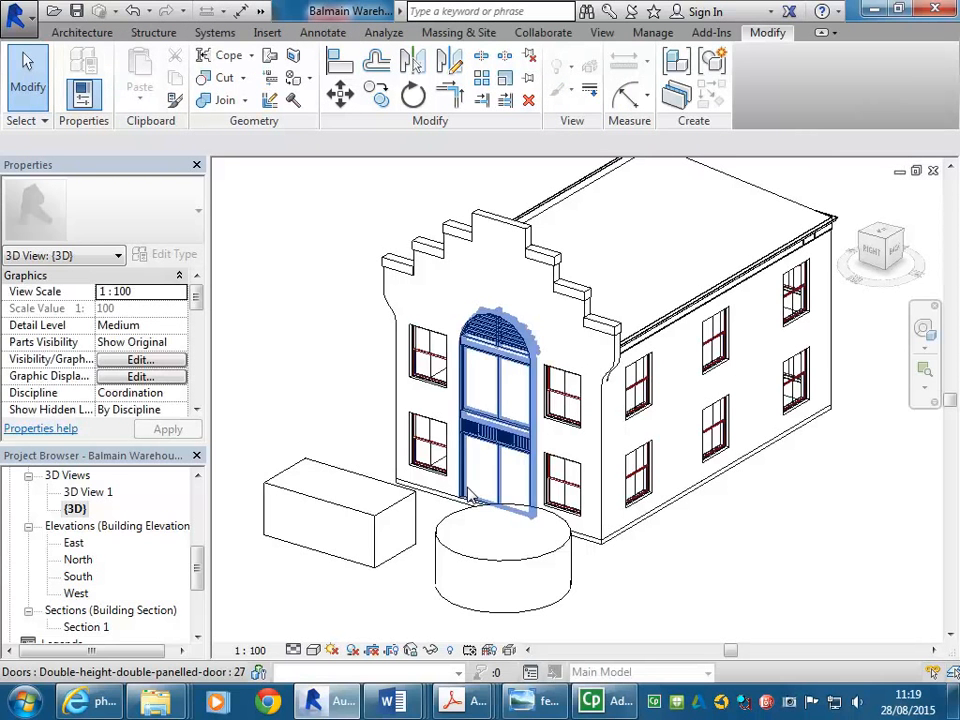
Select the box-and-cylinder in-place wall model and delete it
click(437, 556)
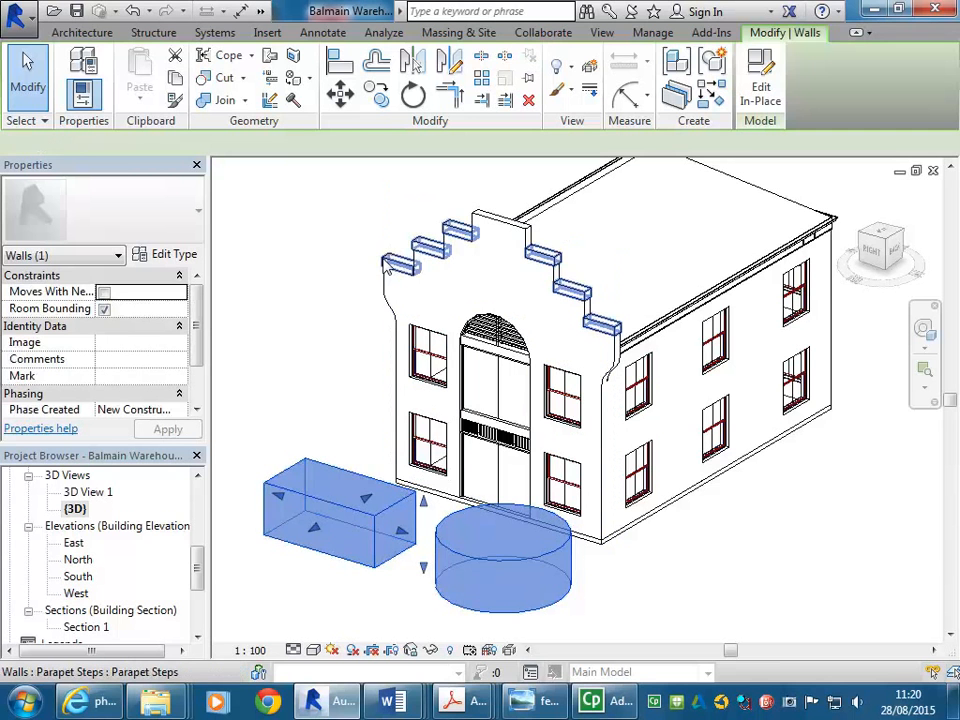
click(393, 428)
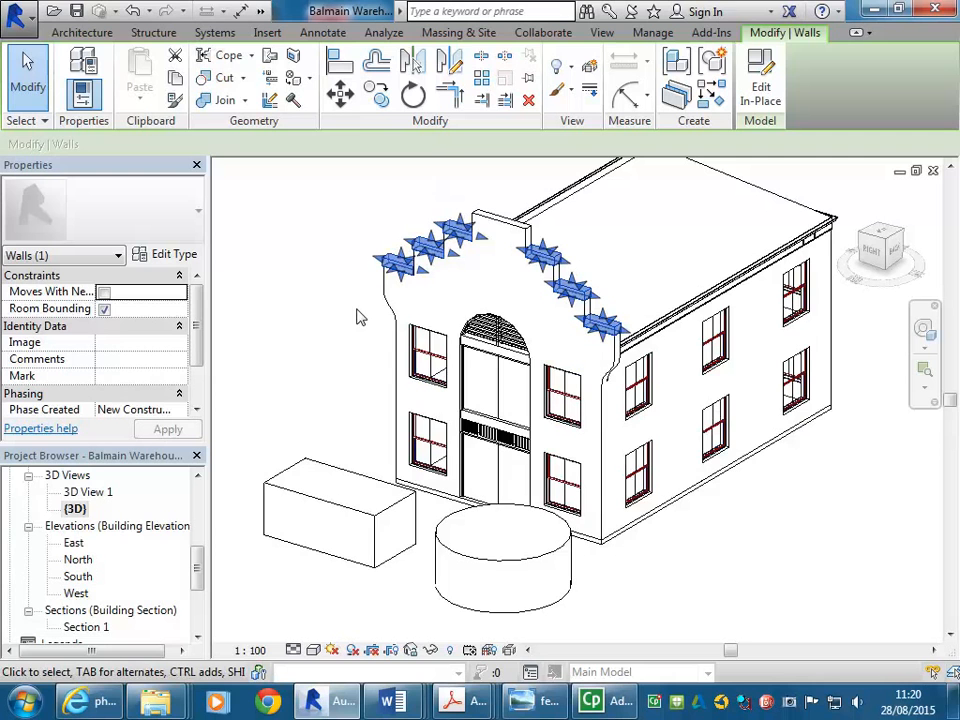
click(355, 517)
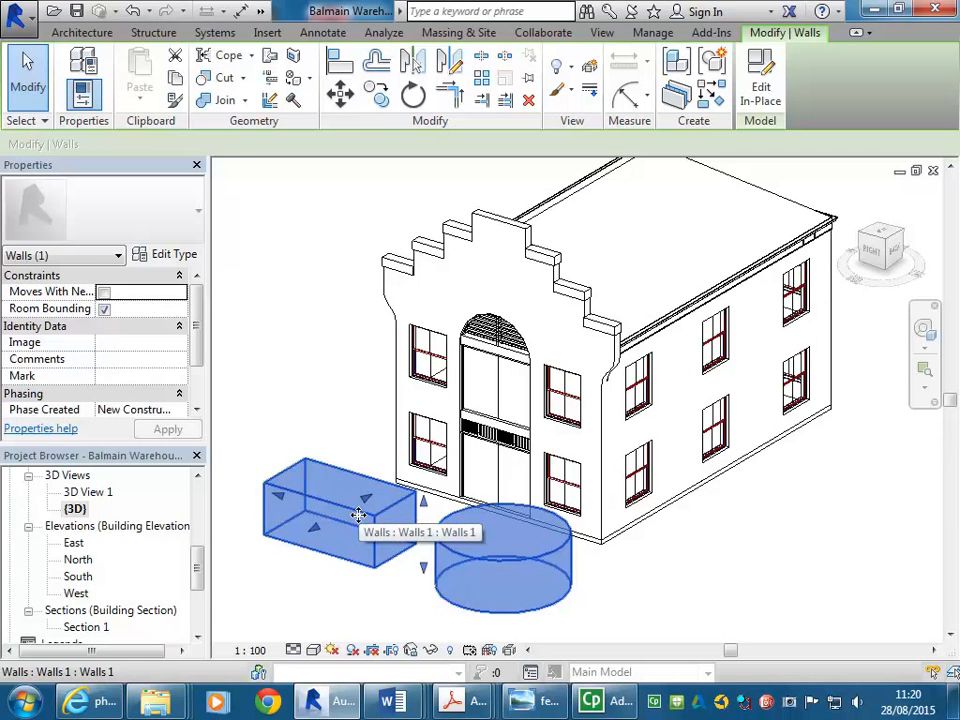
key(Delete)
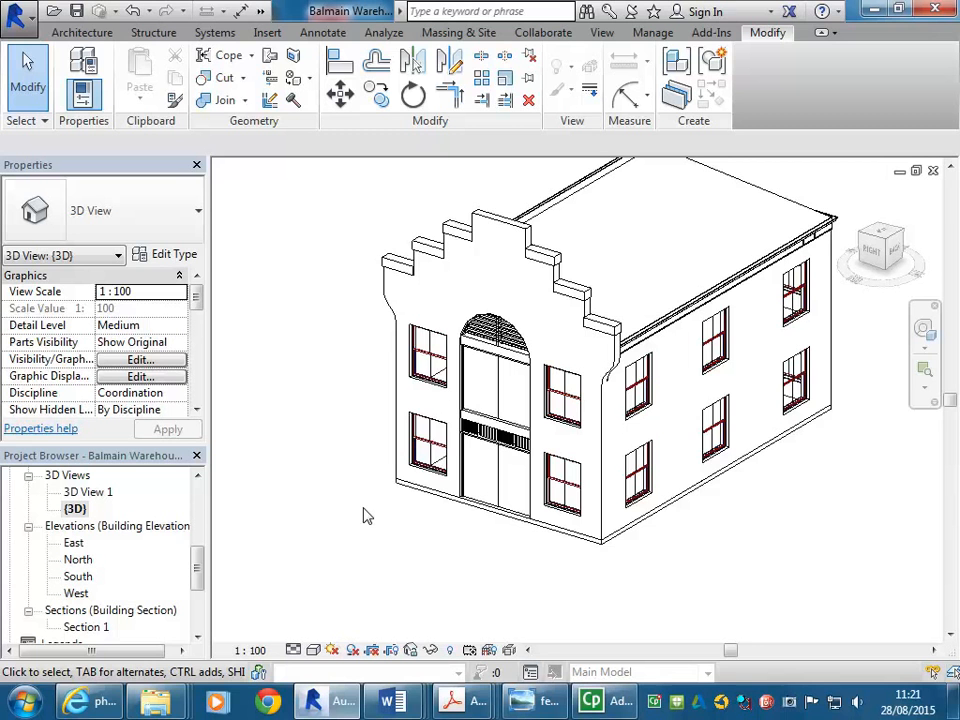
Reopen the parapet steps in-place model to inspect all six blocks, then finish editing
scroll(440, 305, up, 4)
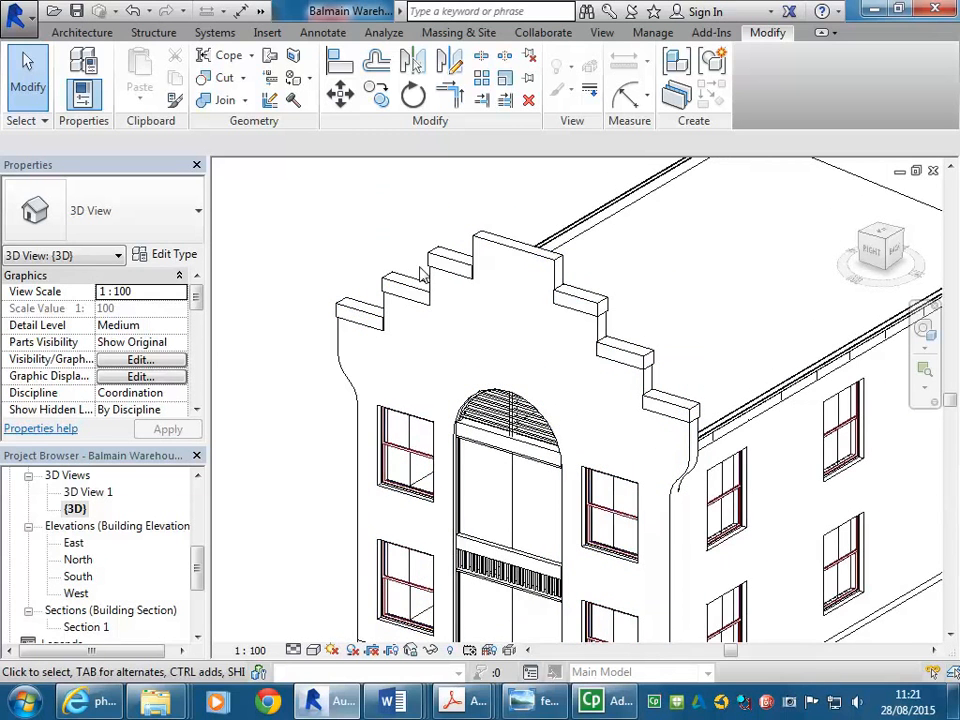
click(407, 283)
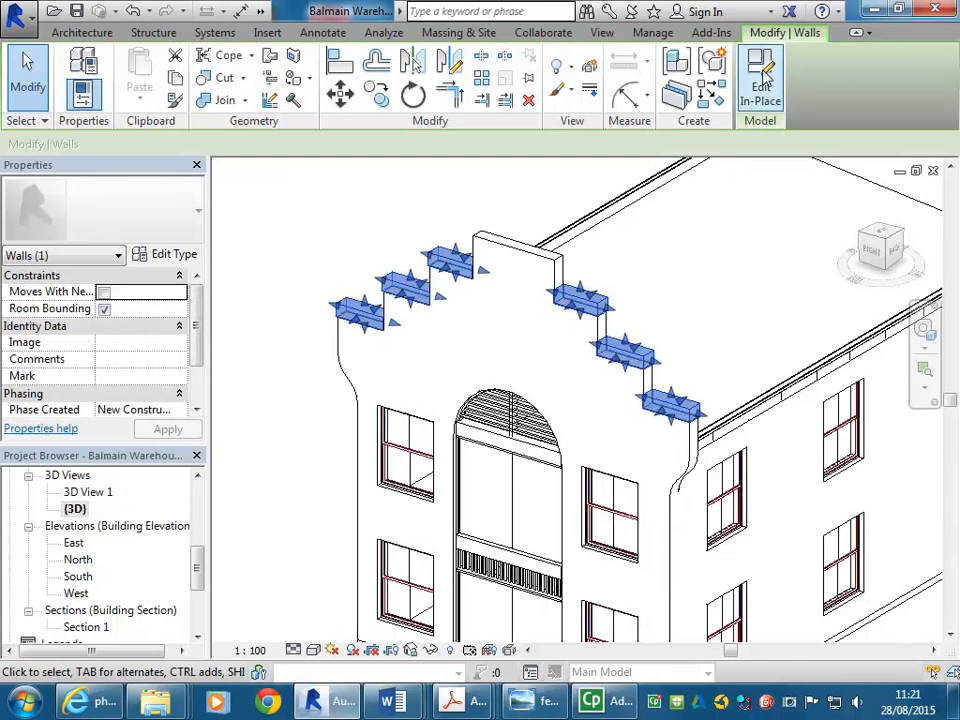
drag(281, 198, 800, 492)
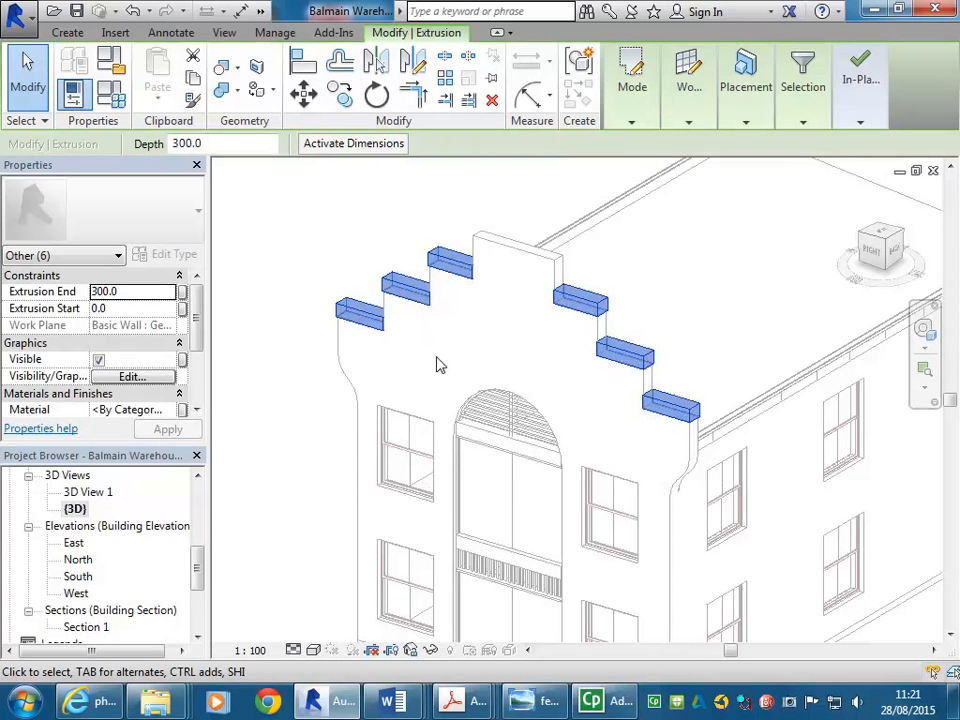
click(523, 286)
scroll(481, 215, up, 3)
middle_drag(481, 215, 478, 247)
click(647, 87)
scroll(483, 180, down, 2)
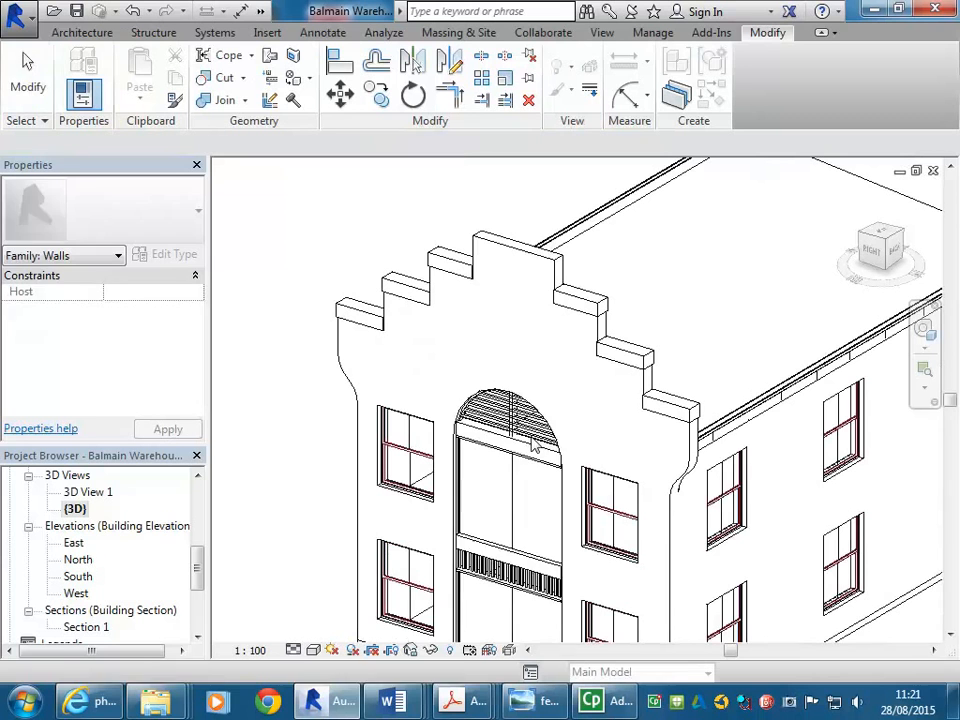
Select the parapet steps in-place model and open it for in-place editing
click(340, 308)
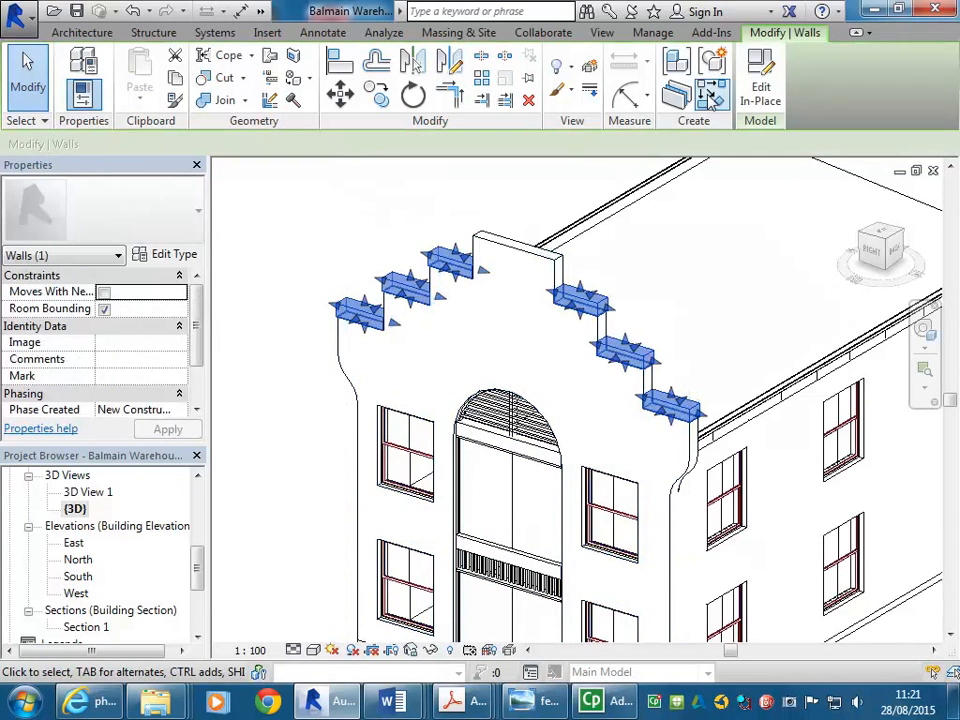
click(760, 85)
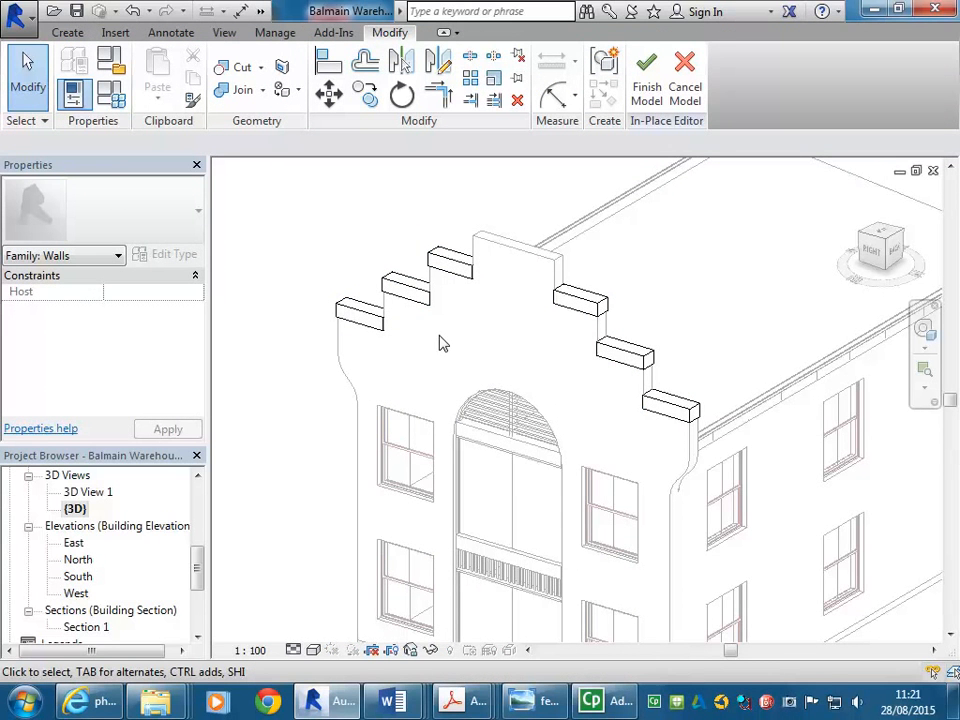
scroll(484, 197, up, 2)
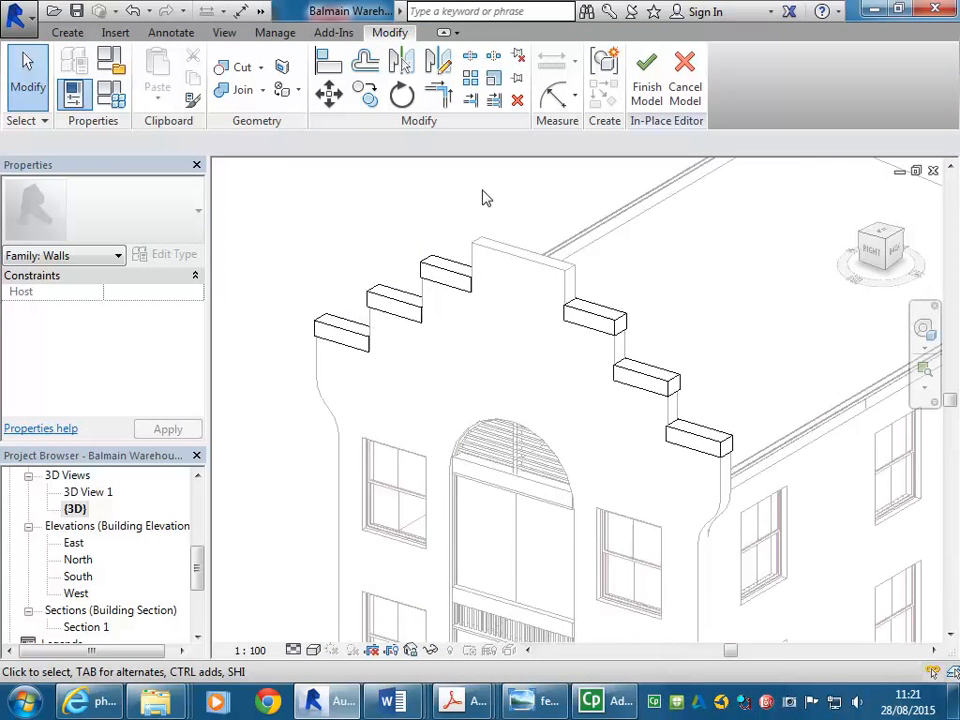
middle_drag(484, 197, 484, 231)
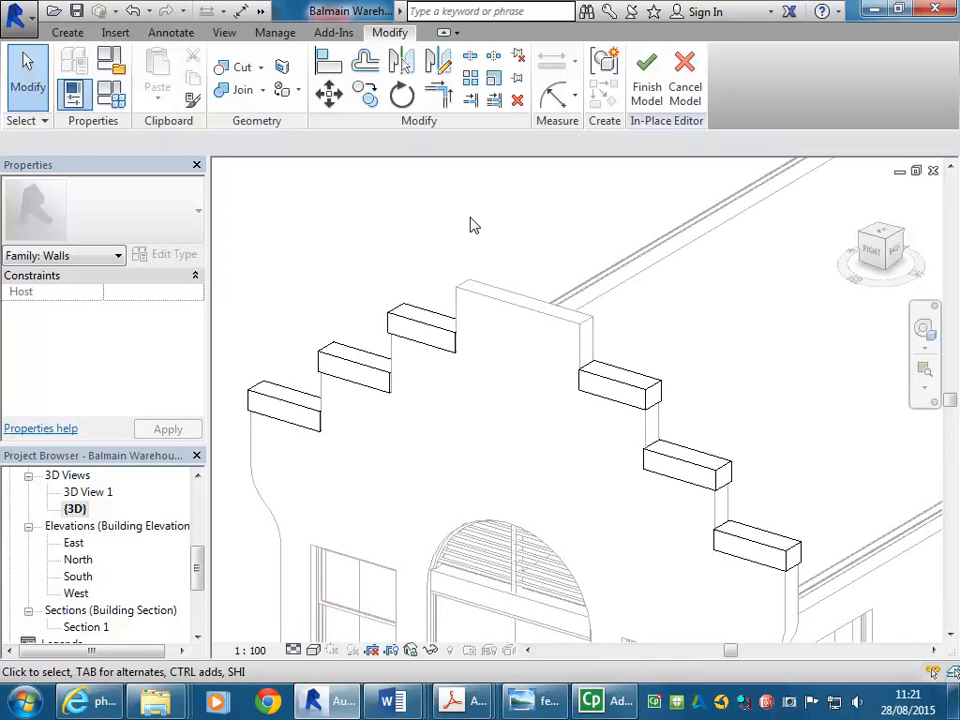
scroll(474, 224, down, 3)
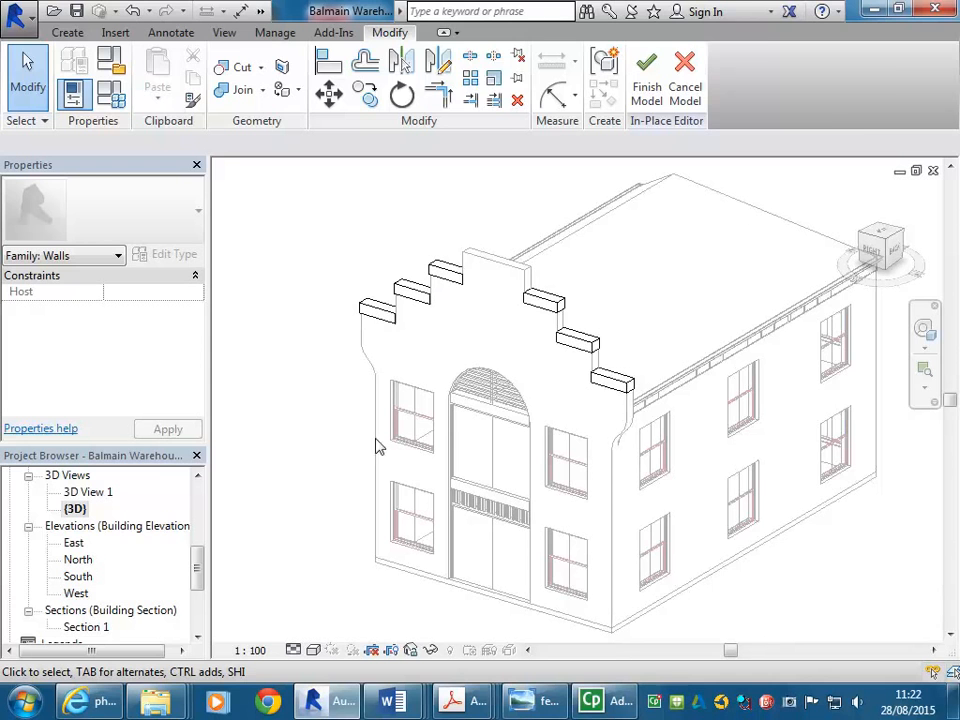
Set the work plane by picking the gable wall
click(68, 32)
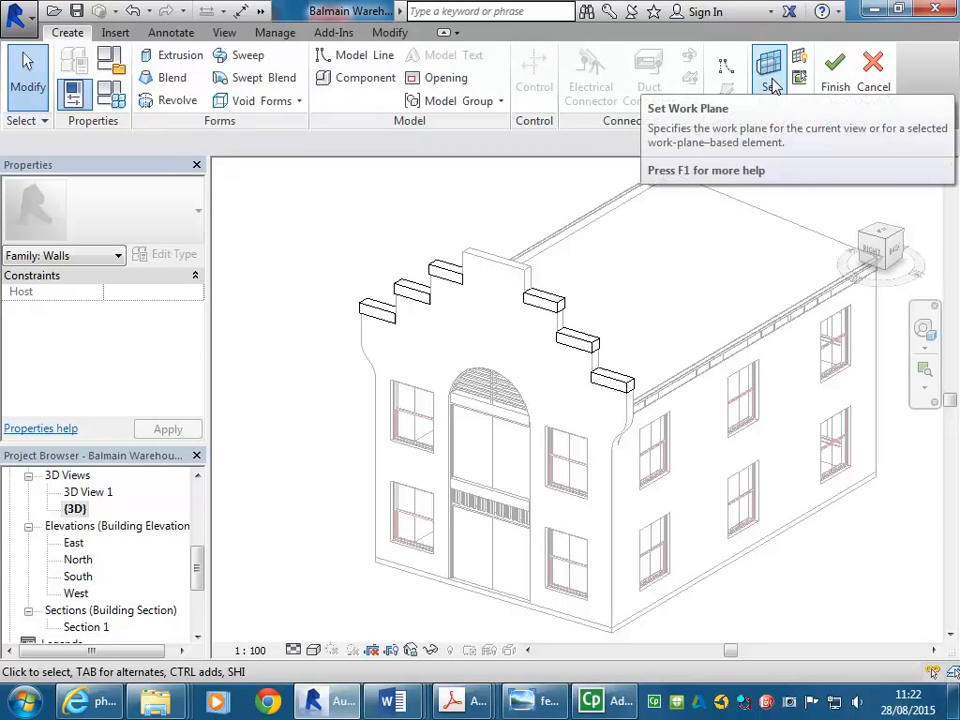
click(770, 68)
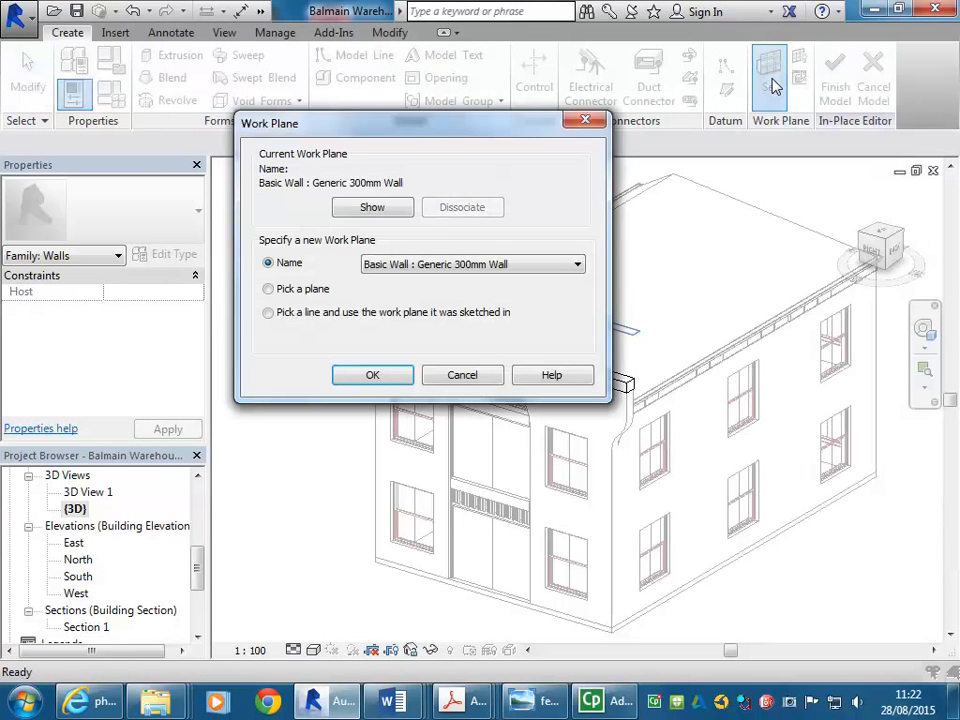
click(268, 289)
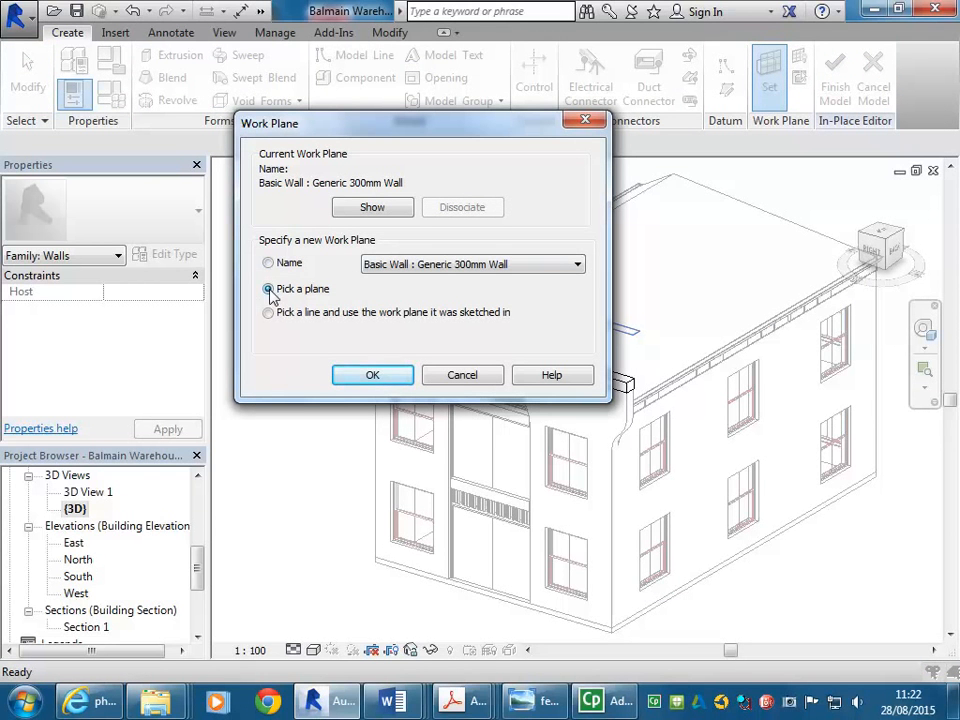
click(370, 376)
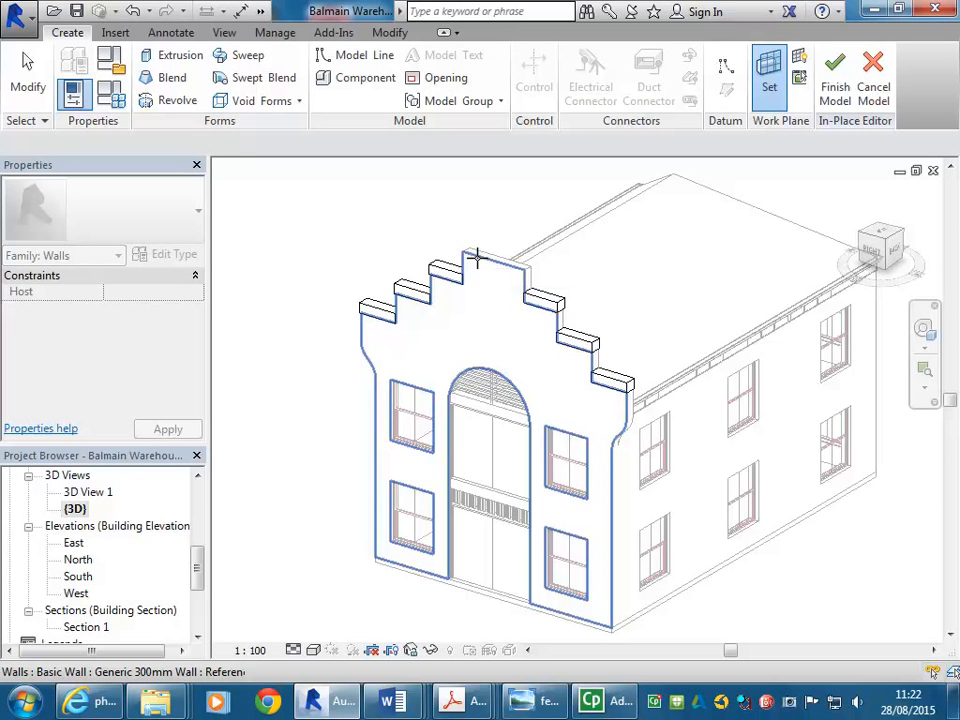
click(477, 258)
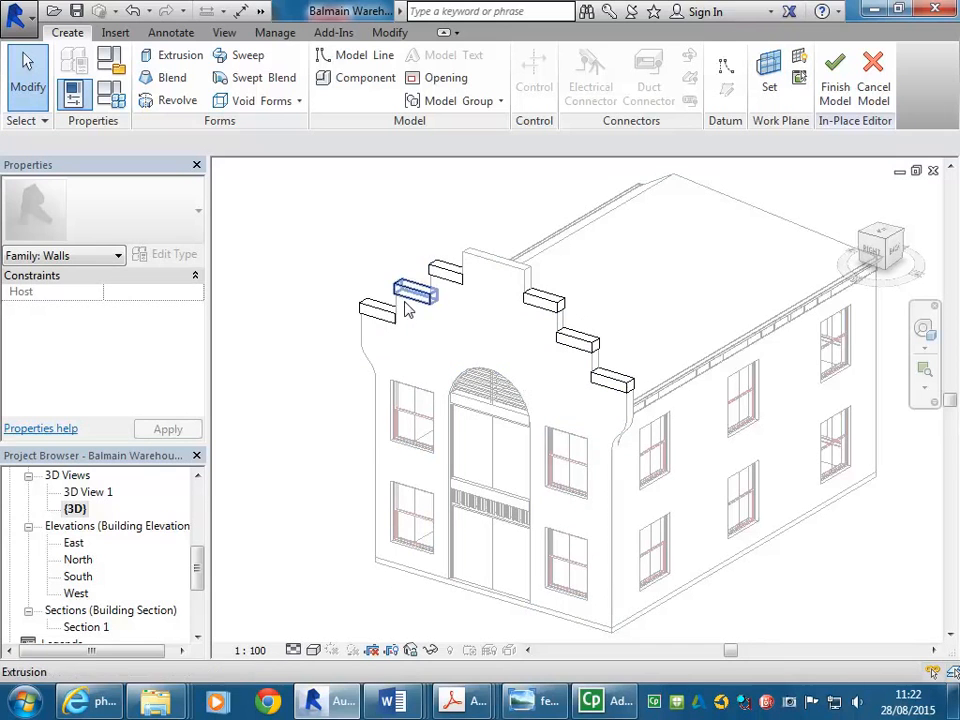
Open the East elevation and try to display the active work plane
double_click(74, 543)
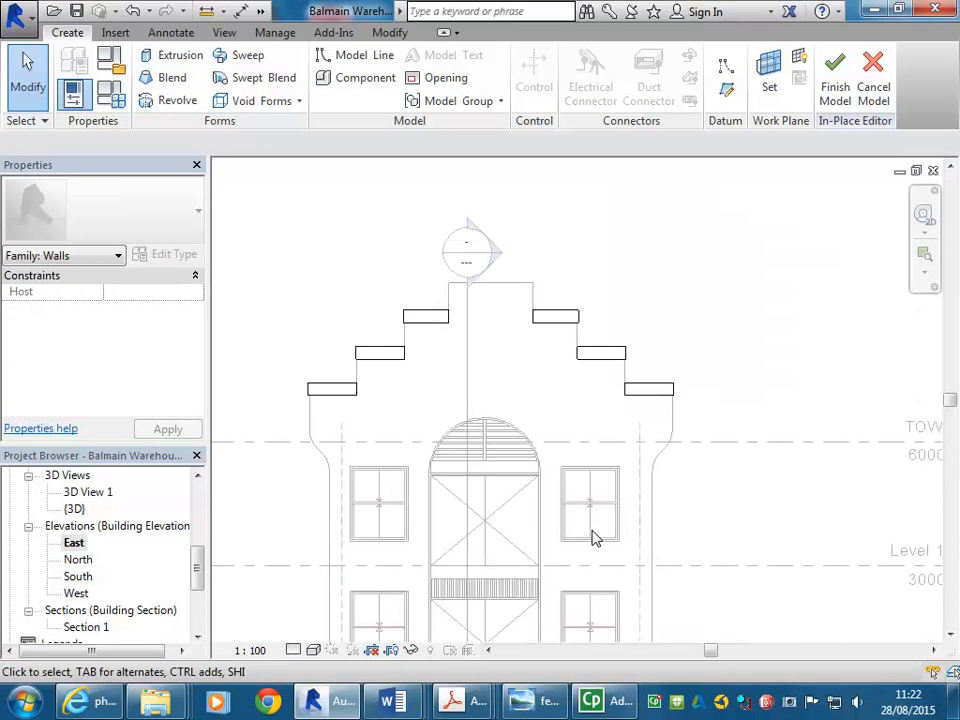
middle_drag(525, 434, 587, 371)
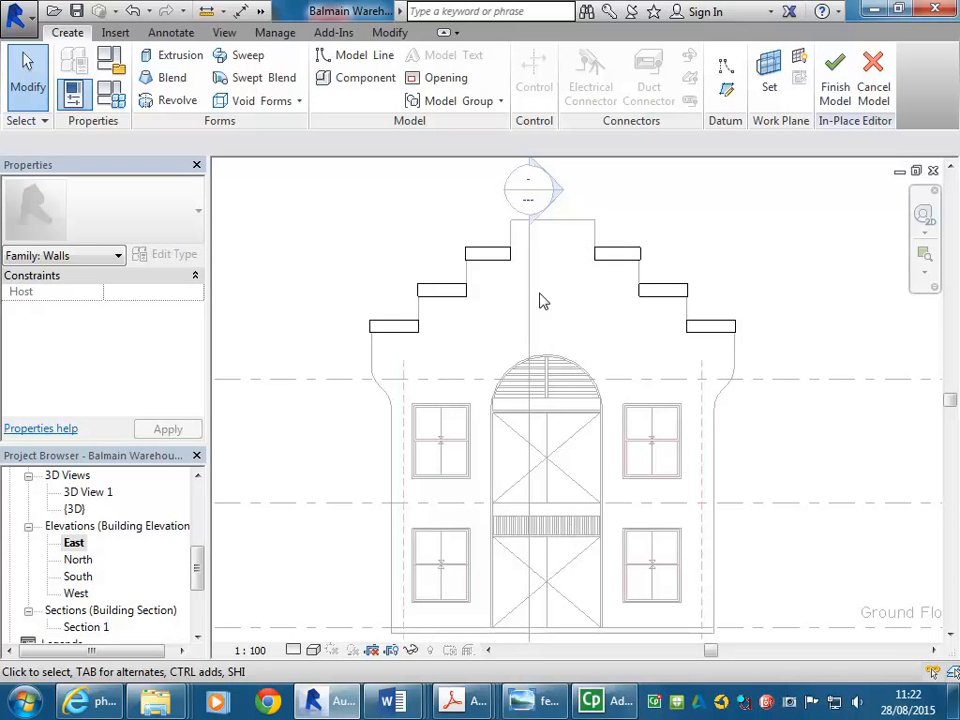
scroll(542, 300, down, 3)
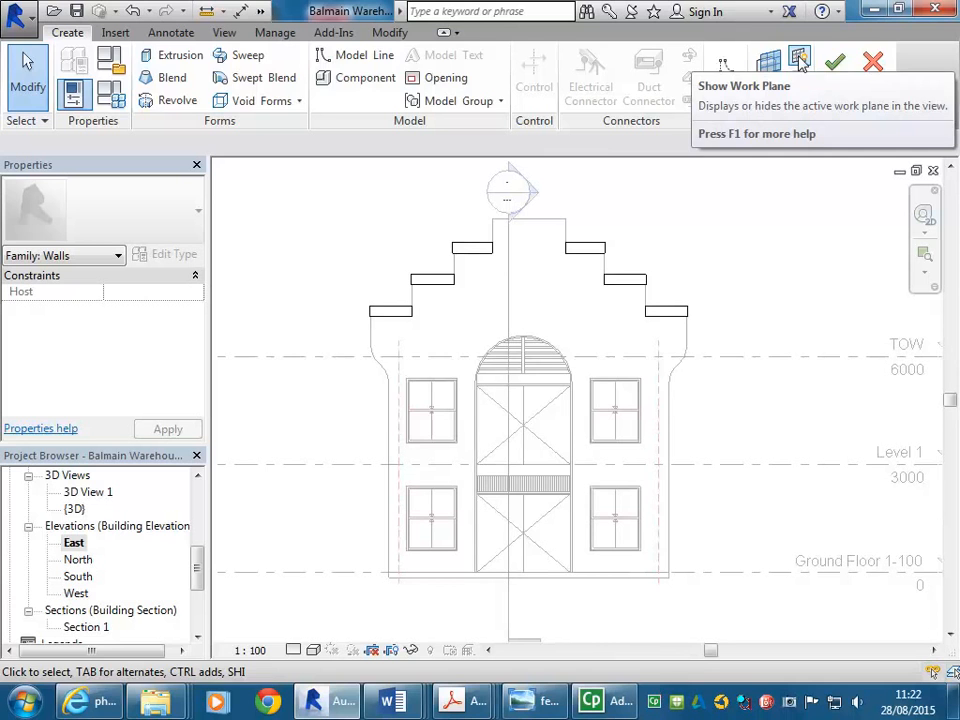
click(800, 60)
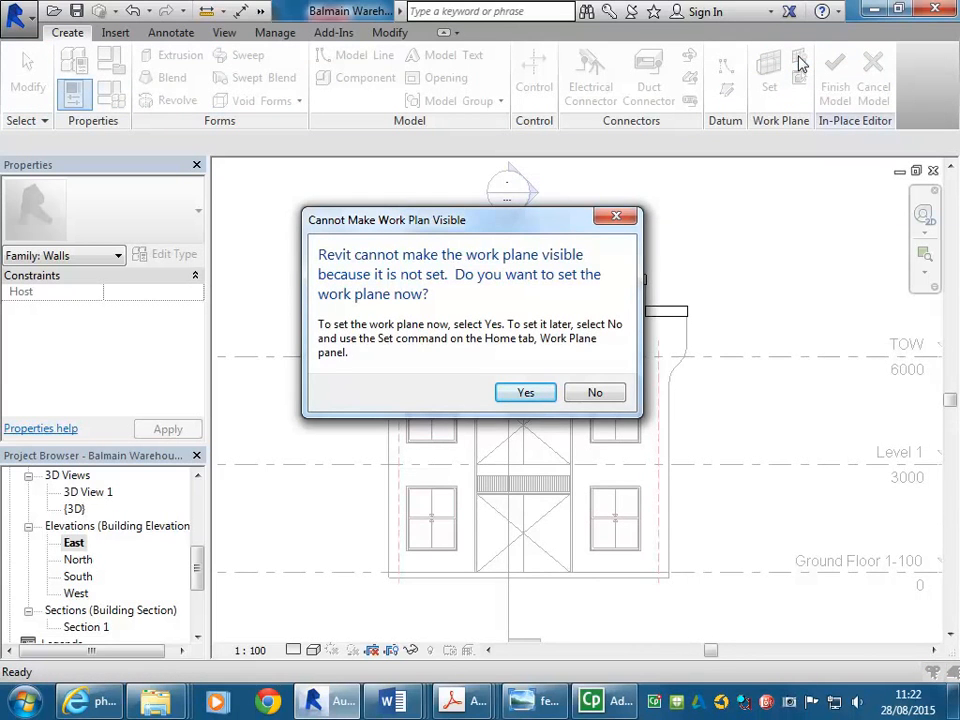
click(595, 393)
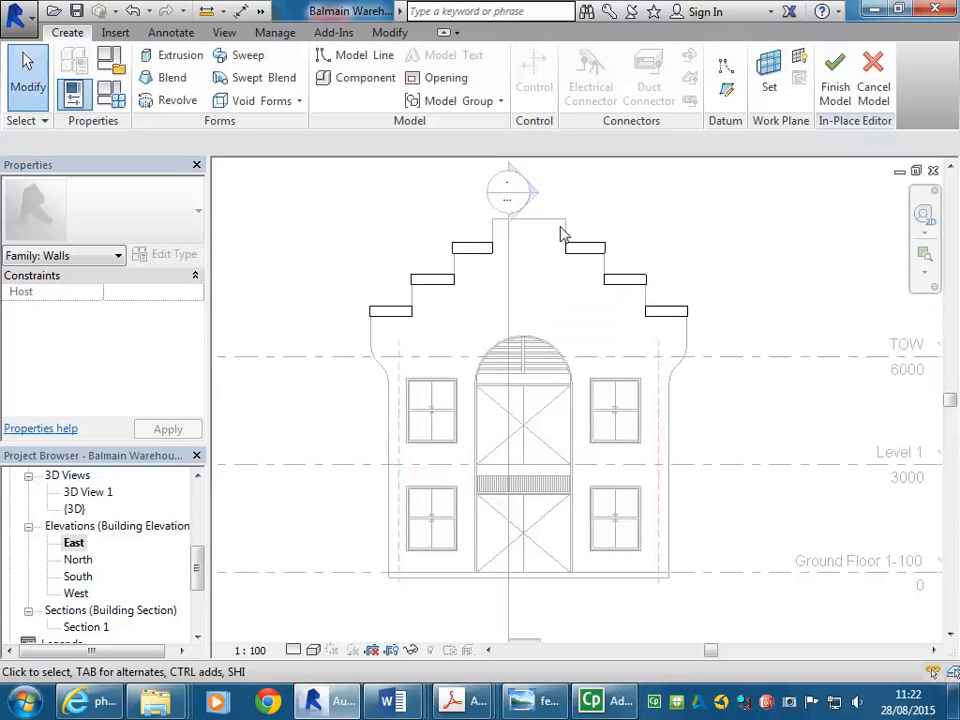
scroll(538, 290, up, 3)
scroll(519, 288, down, 2)
middle_drag(519, 287, 531, 257)
middle_drag(526, 336, 551, 329)
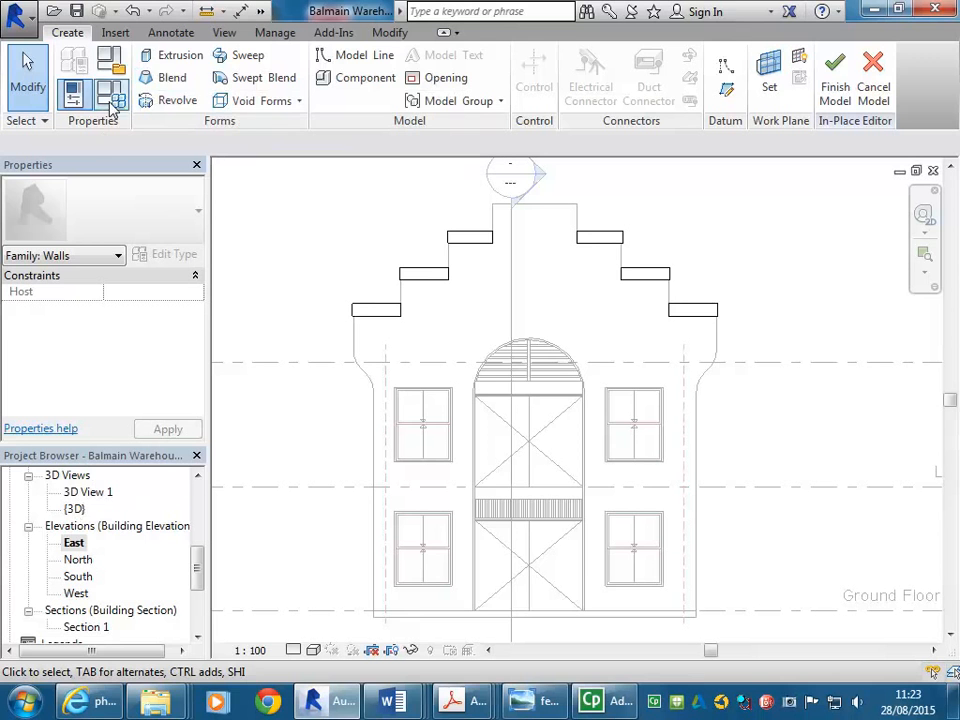
Start a new extrusion from the 3D view and switch to the East elevation to sketch it
double_click(74, 509)
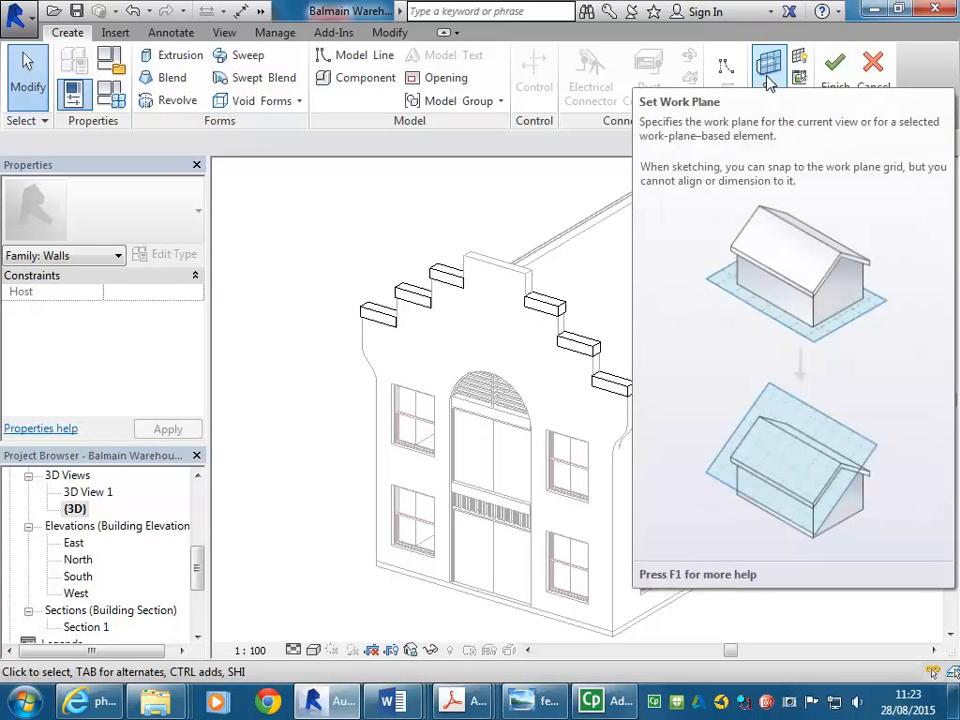
right_click(172, 62)
click(165, 56)
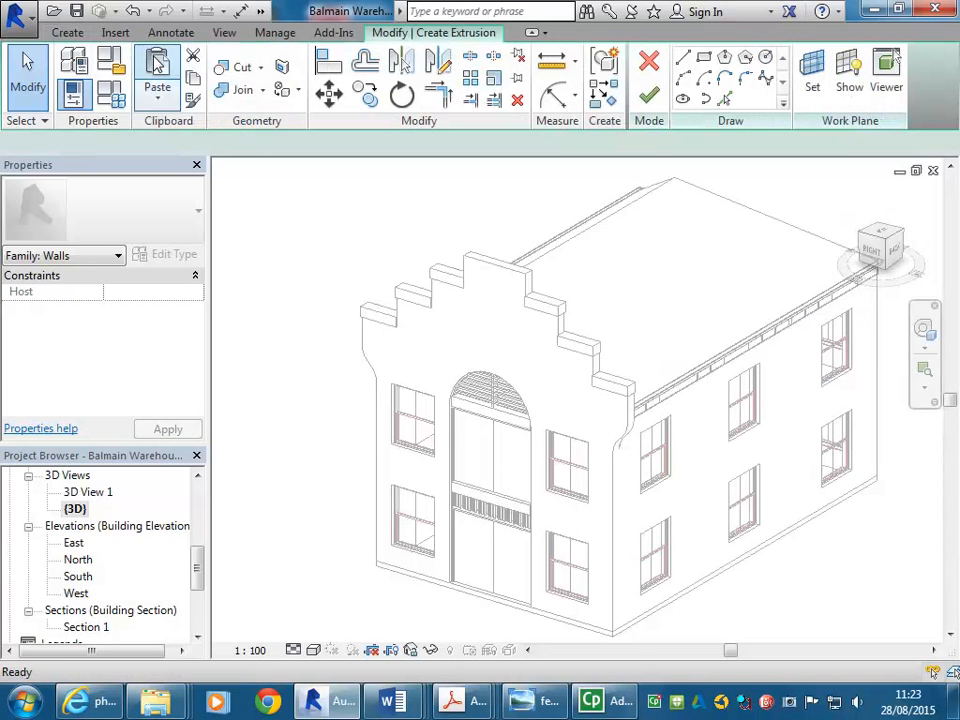
click(848, 75)
shift+middle_drag(677, 413, 660, 425)
double_click(74, 542)
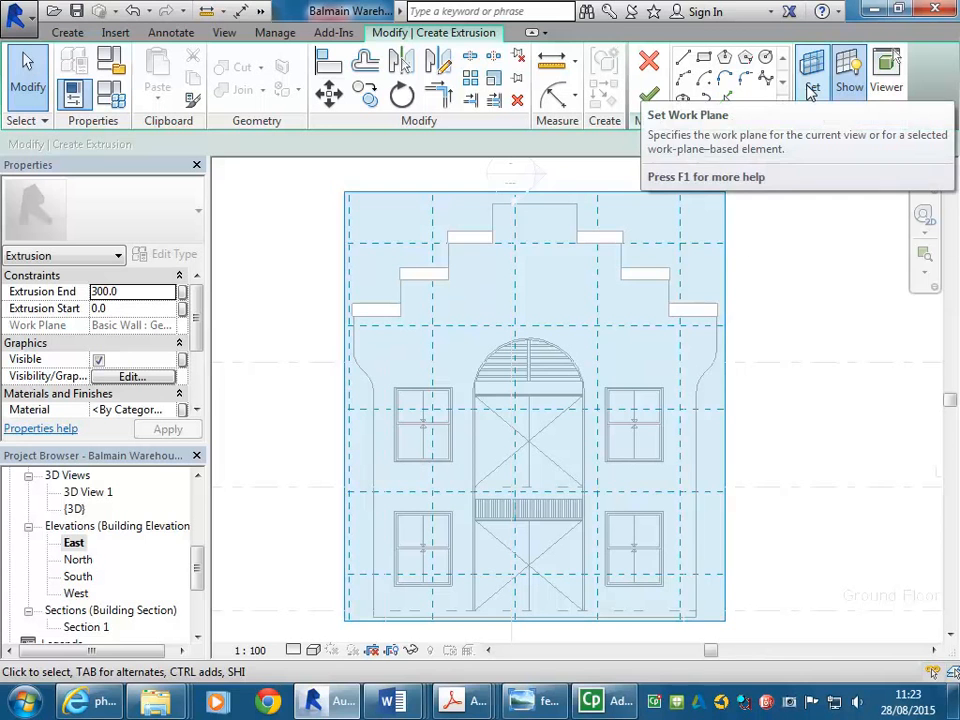
middle_drag(439, 315, 446, 287)
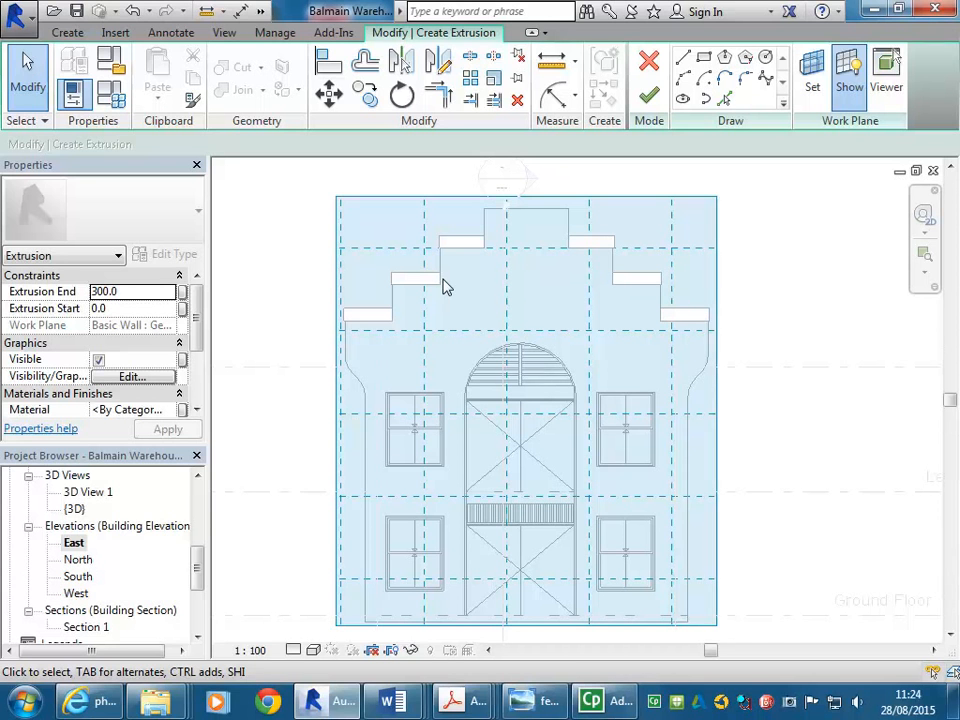
click(848, 78)
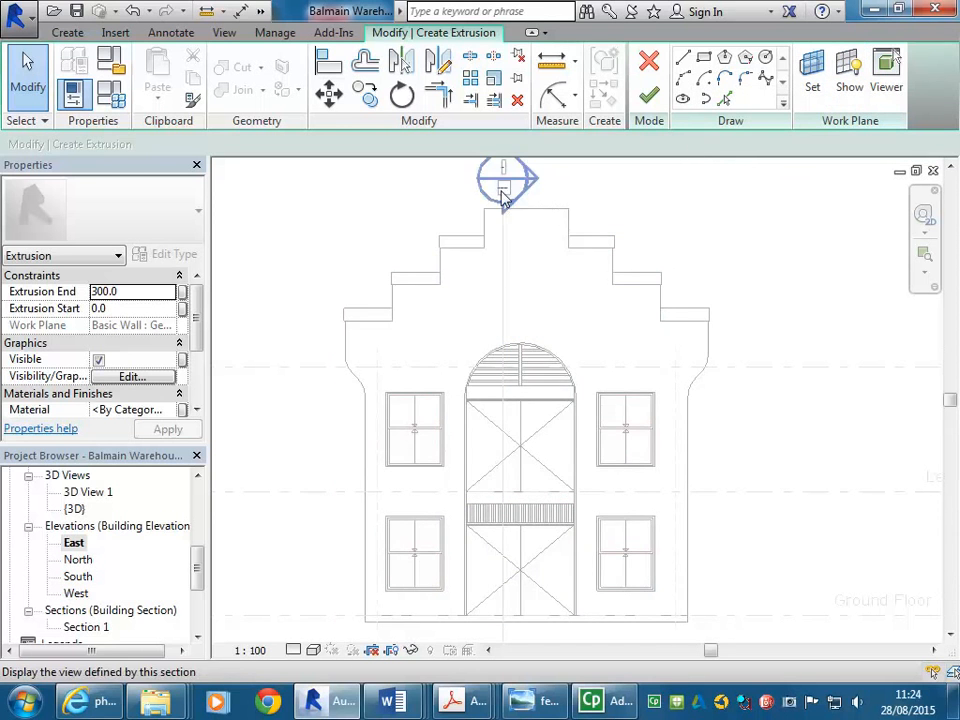
Zoom in on the gable peak and choose the Line tool for the extrusion sketch
scroll(545, 320, up, 4)
scroll(548, 318, up, 2)
middle_drag(561, 360, 557, 429)
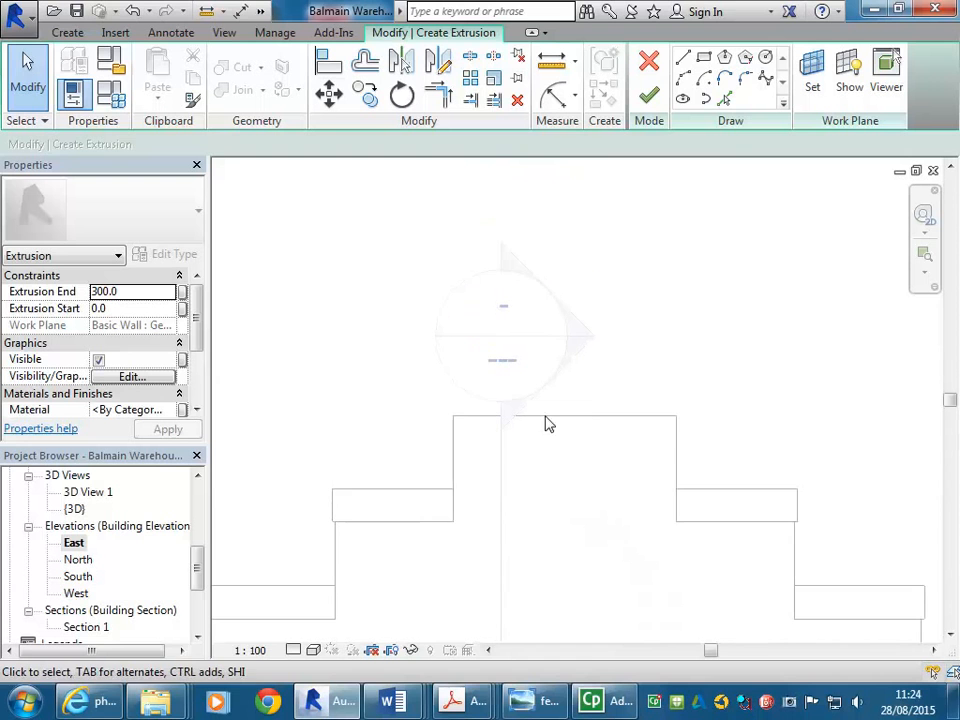
click(683, 60)
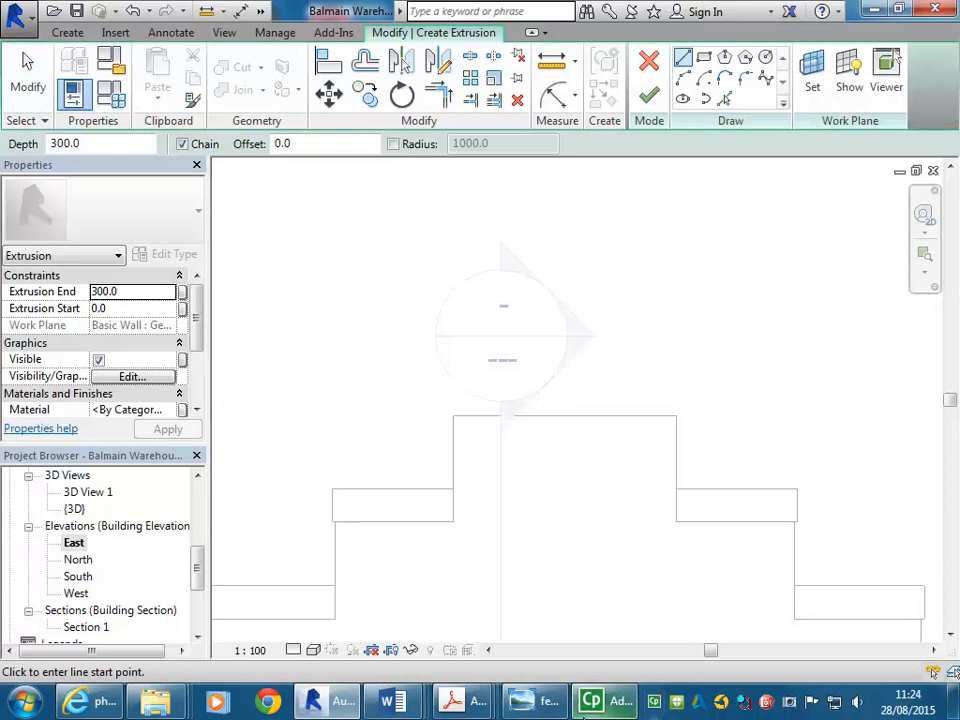
Check the reference photo of the Fenwicks stone building
click(535, 700)
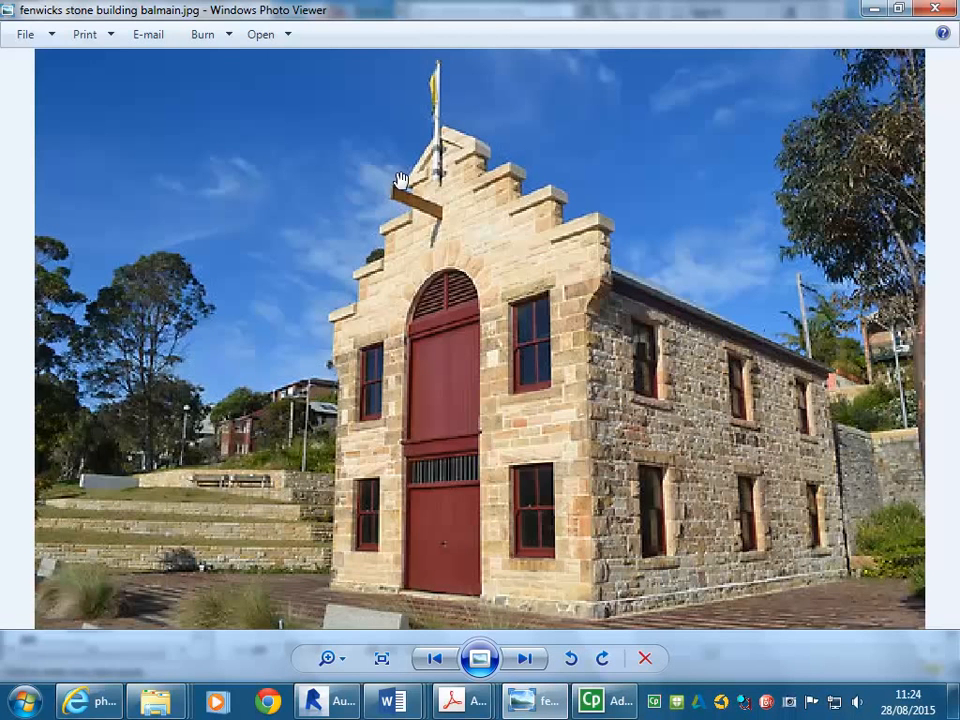
click(868, 8)
middle_drag(529, 223, 453, 283)
From the gable's top corner, sketch a 30 mm horizontal line and a 300 mm vertical line upward
scroll(453, 283, up, 4)
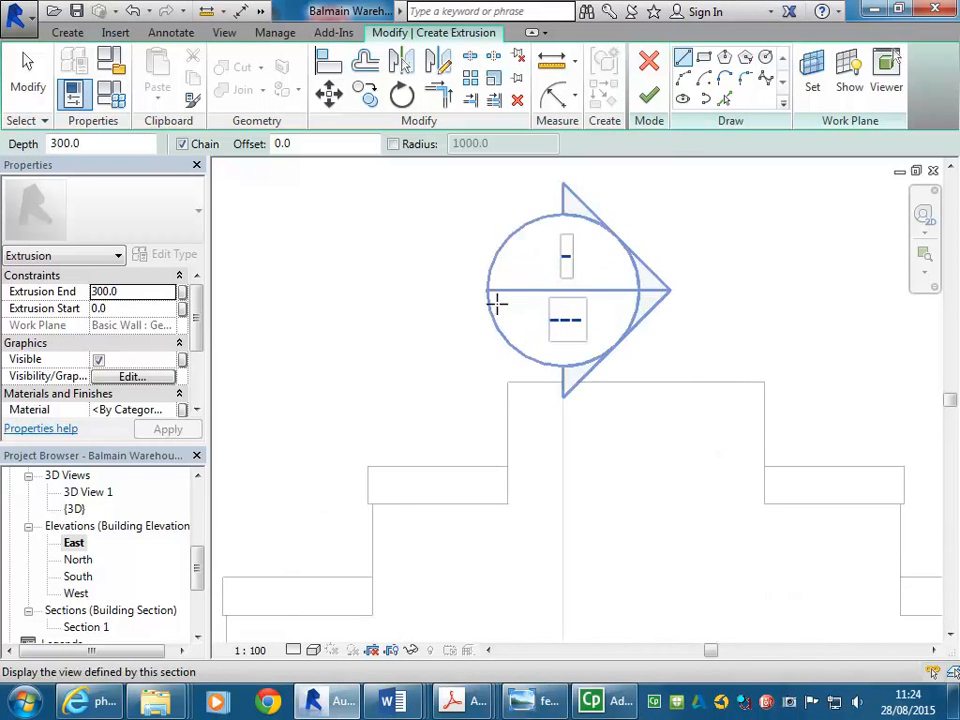
scroll(485, 471, up, 2)
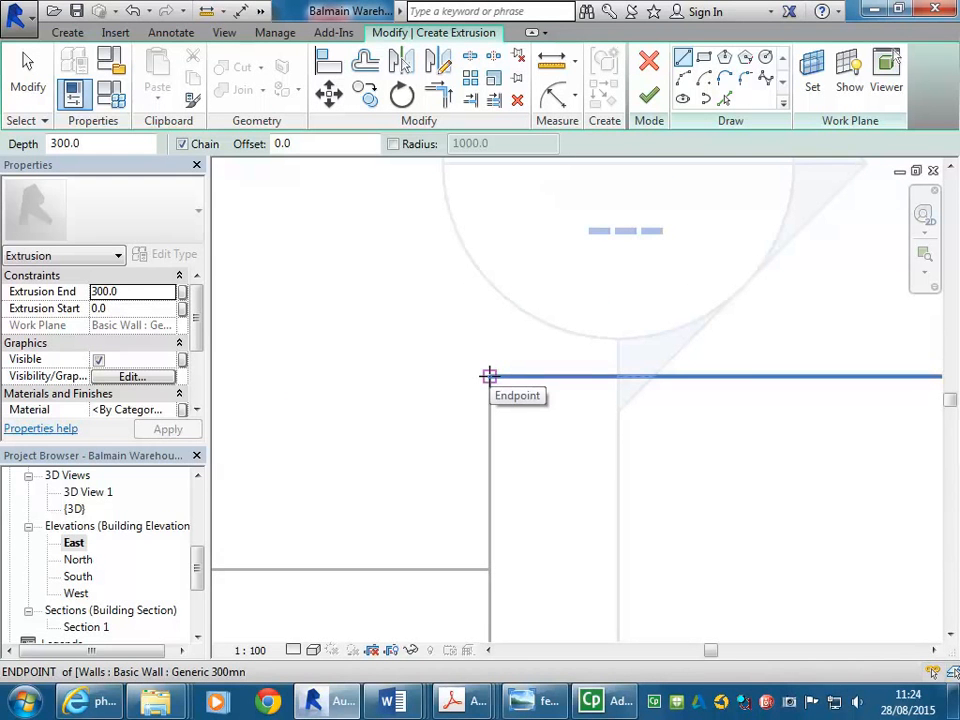
click(489, 376)
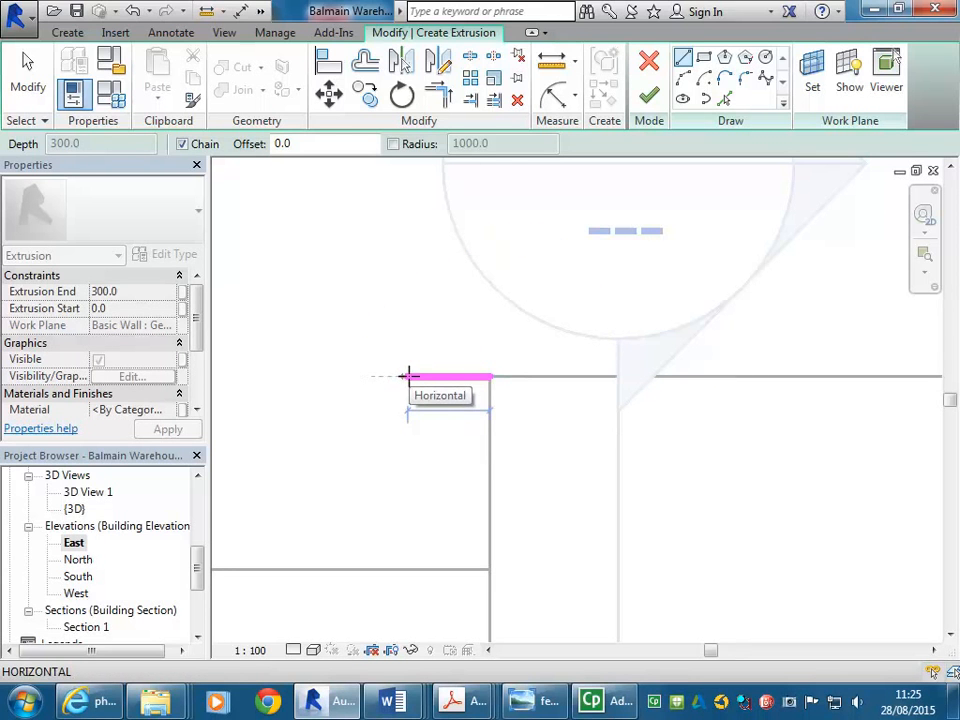
text(30)
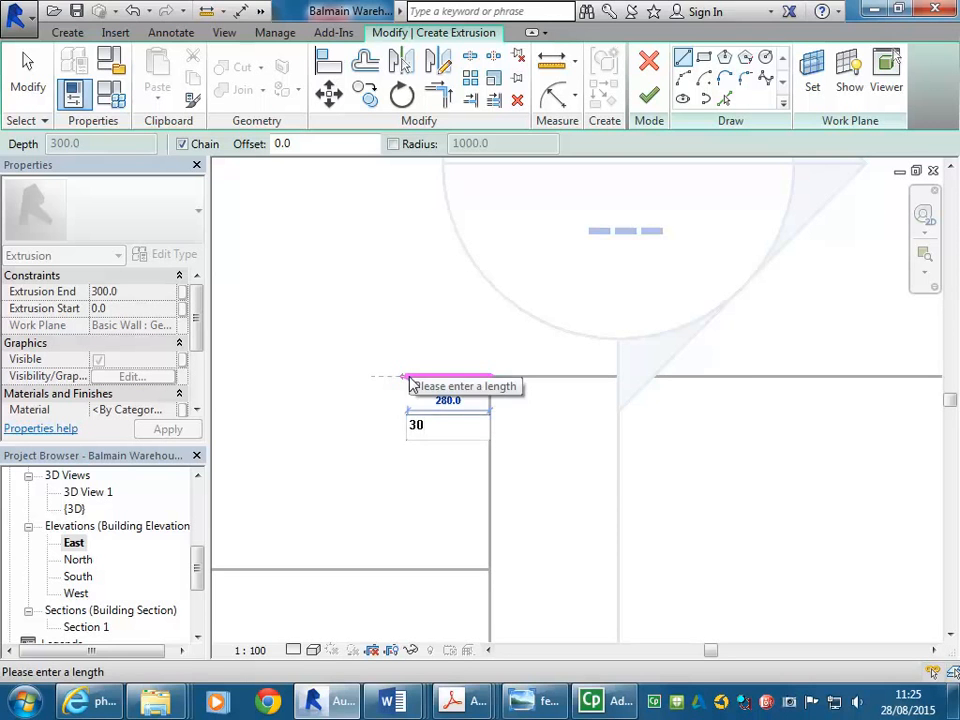
key(Return)
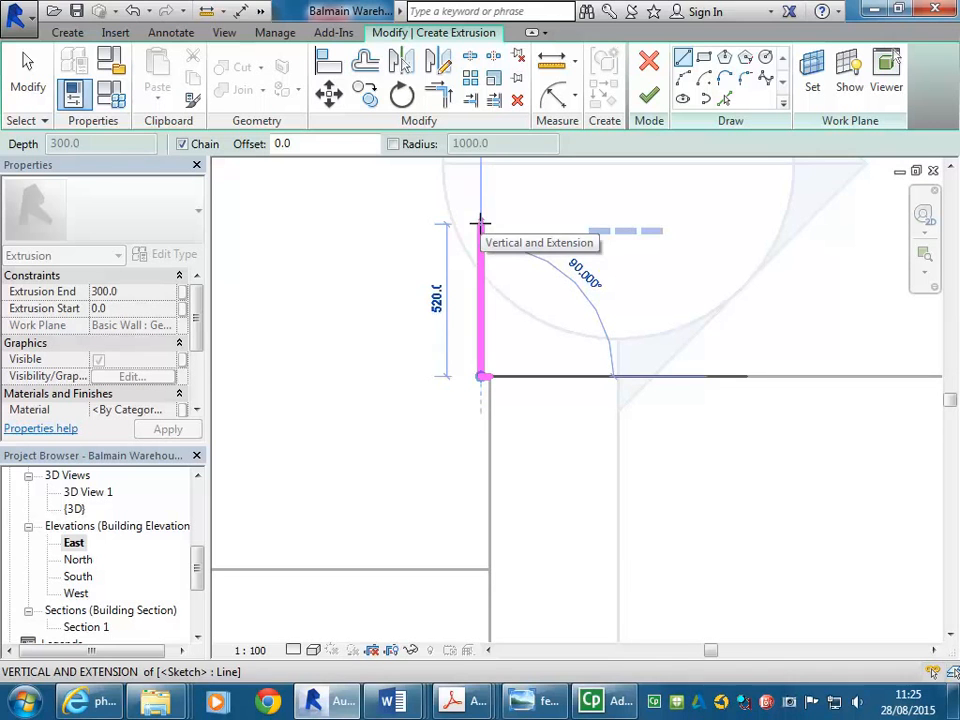
text(300)
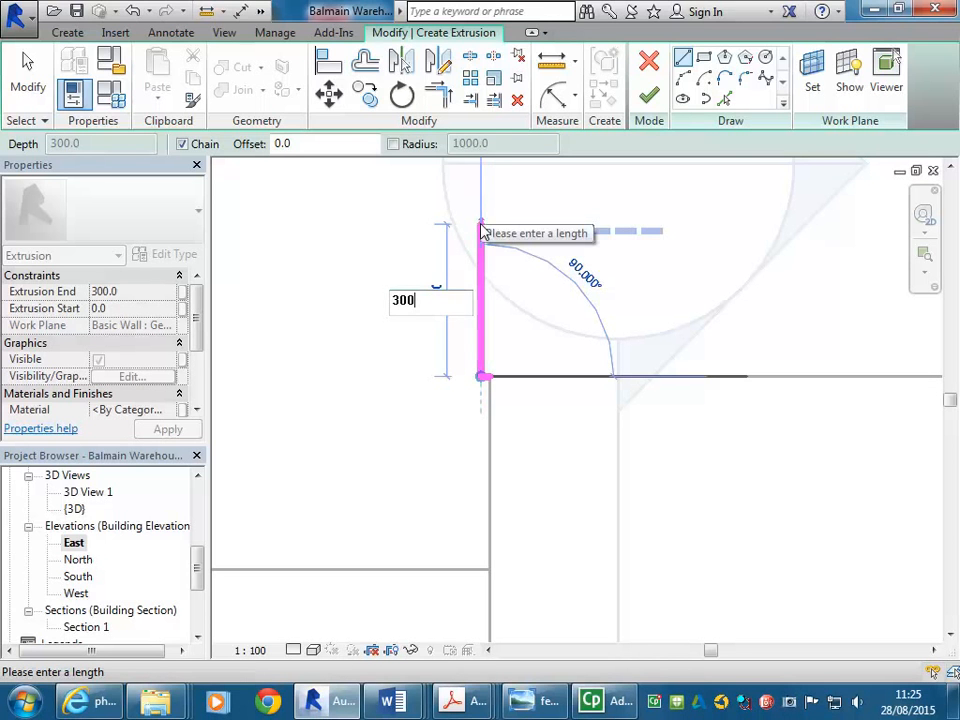
key(Return)
Sketch a sloped line about 1460 mm long at 36° rising from the top of the vertical line, then leave the Line tool
scroll(586, 308, down, 3)
middle_drag(584, 311, 497, 373)
scroll(519, 301, down, 4)
mouse_move(519, 300)
middle_down()
mouse_move(601, 251)
mouse_move(570, 279)
mouse_move(544, 272)
middle_up()
scroll(600, 250, down, 2)
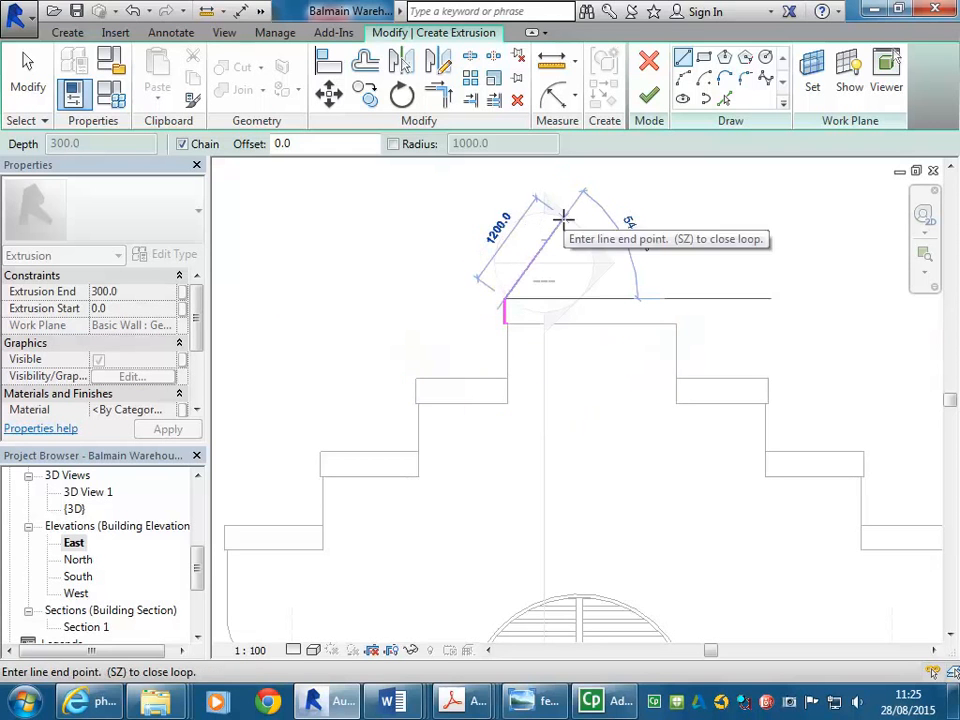
click(629, 173)
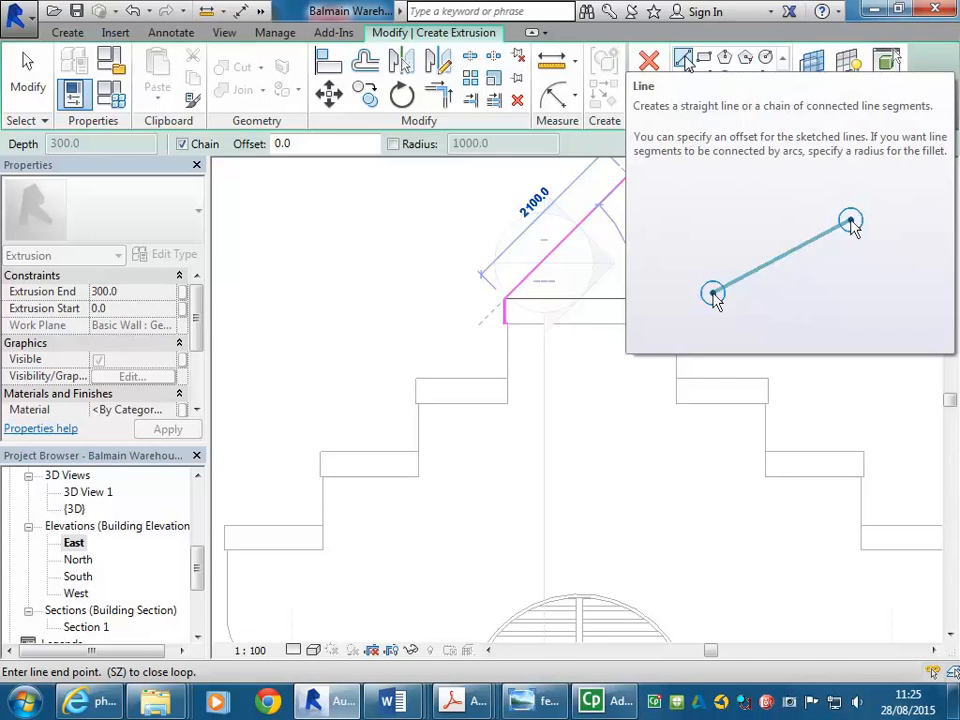
middle_drag(532, 249, 516, 332)
scroll(514, 288, up, 2)
scroll(510, 317, down, 1)
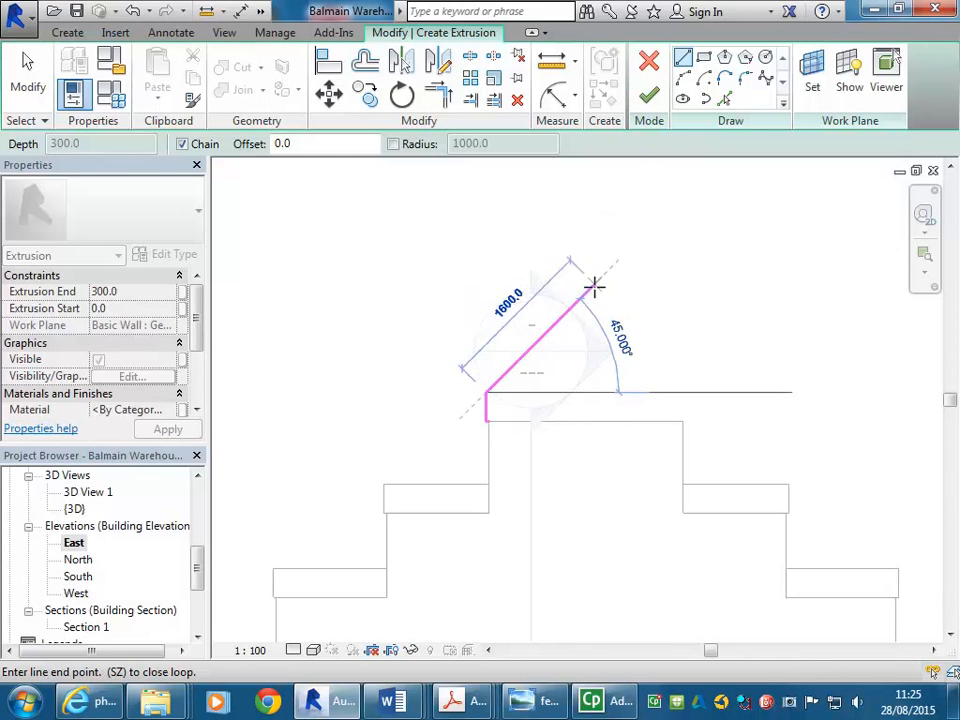
scroll(583, 321, up, 2)
middle_drag(583, 321, 683, 233)
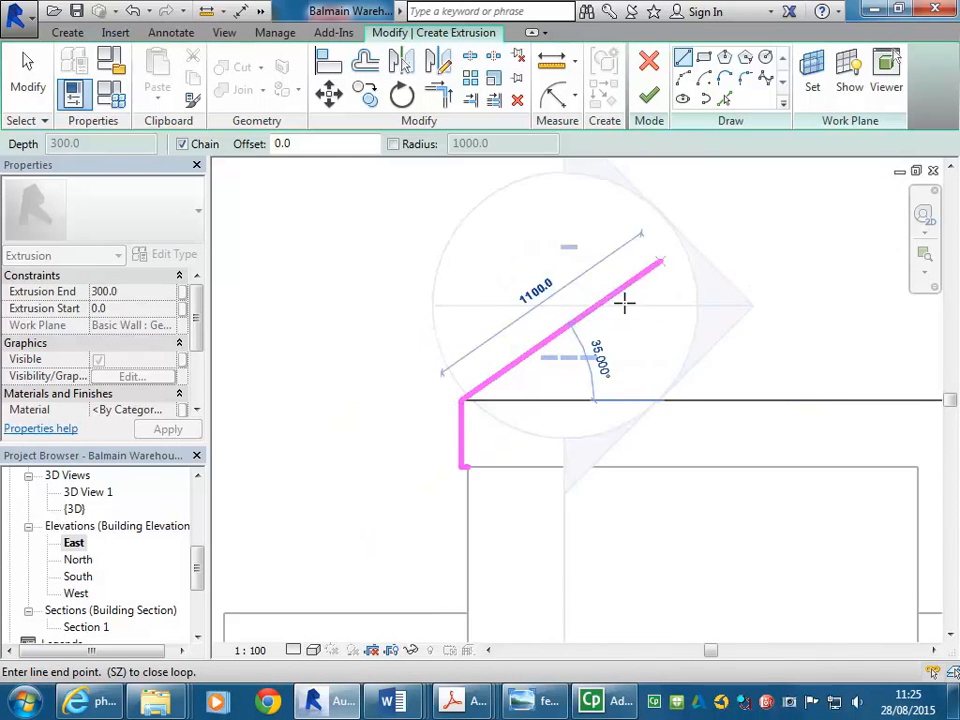
scroll(626, 257, up, 1)
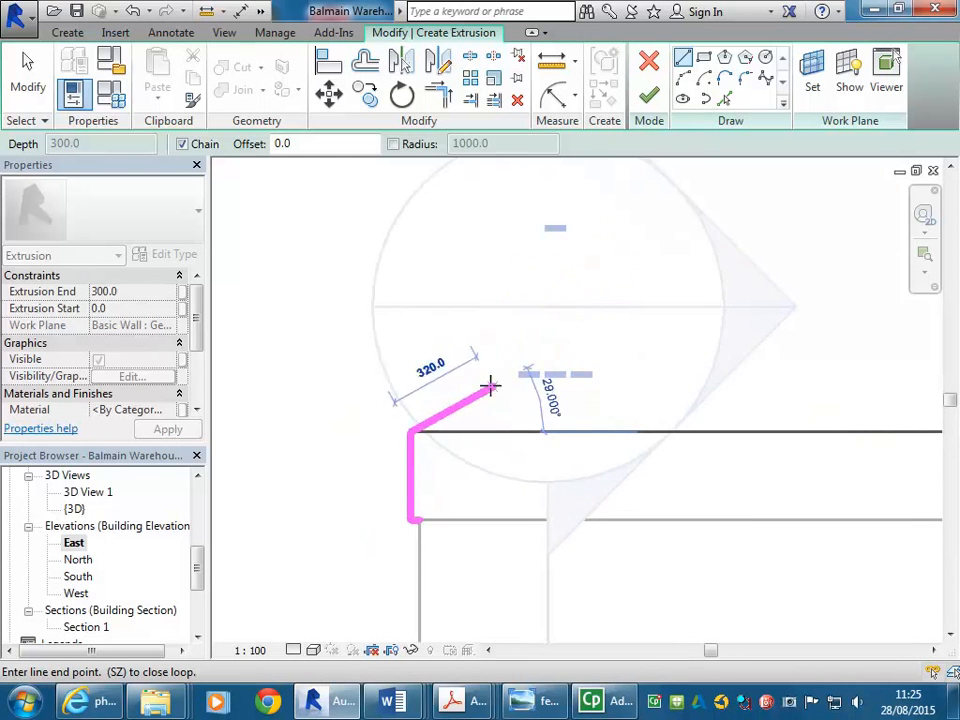
scroll(512, 352, up, 4)
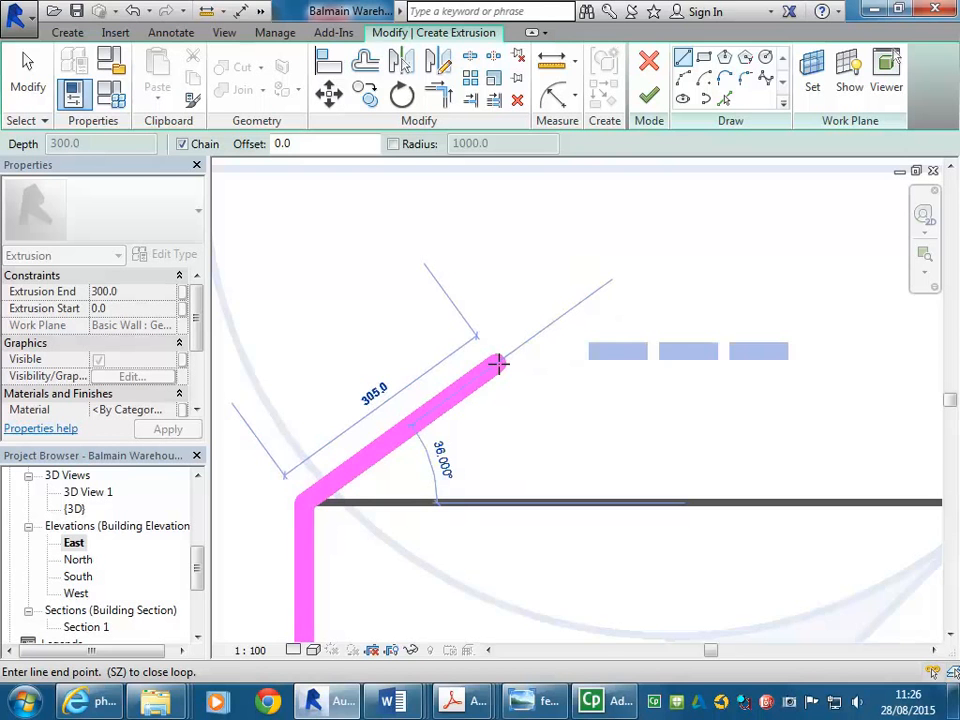
scroll(498, 364, down, 2)
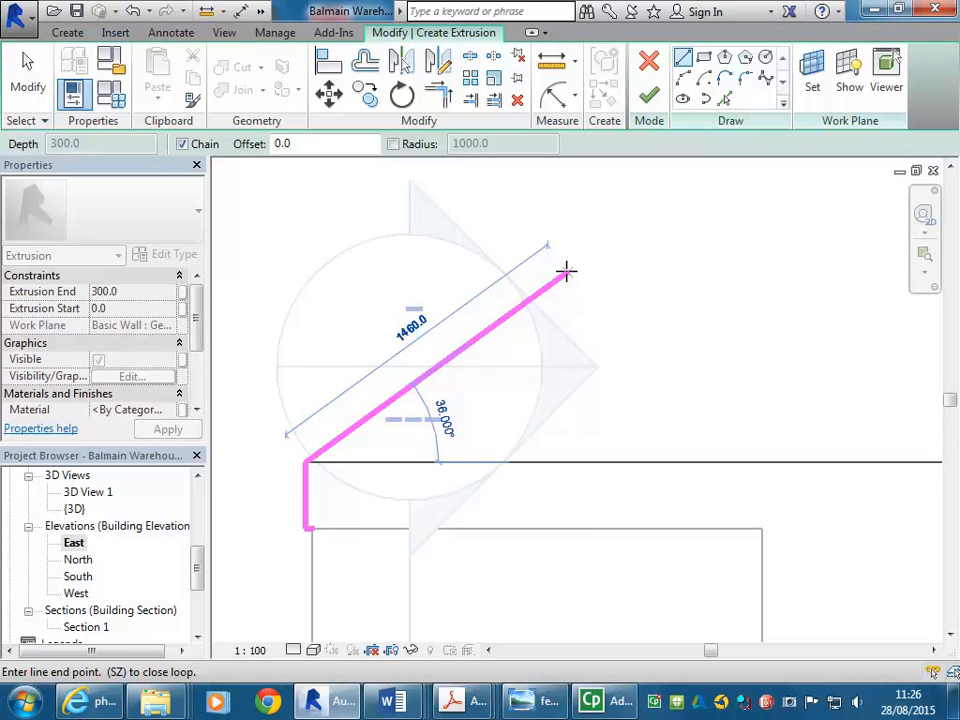
click(566, 271)
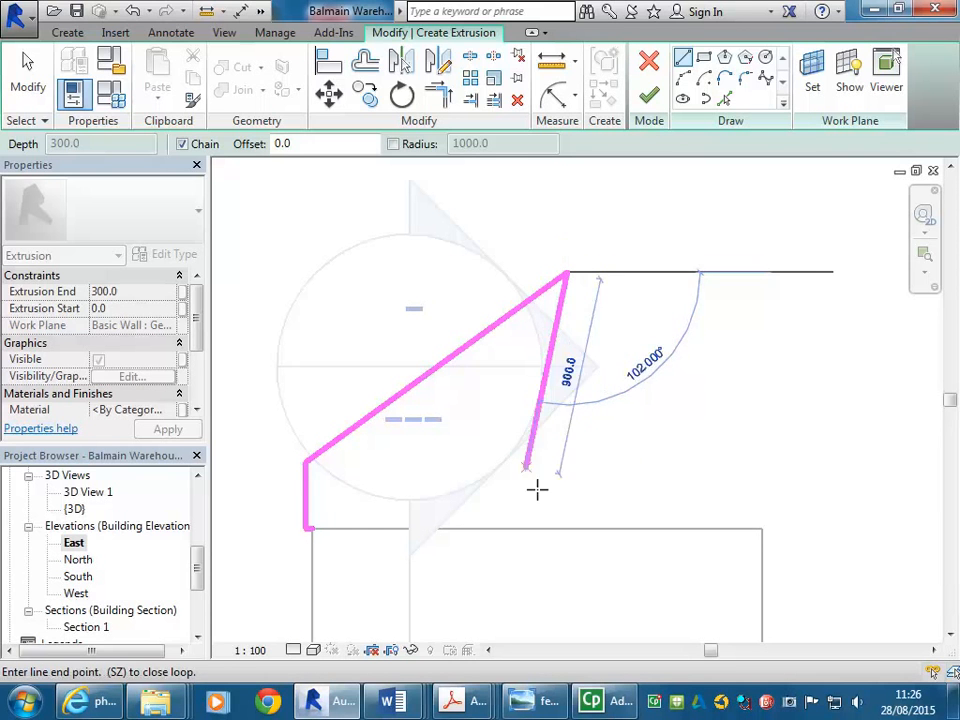
key(Escape)
key(Escape)
Set the sloped line's angle to 126.5°
middle_drag(465, 485, 640, 418)
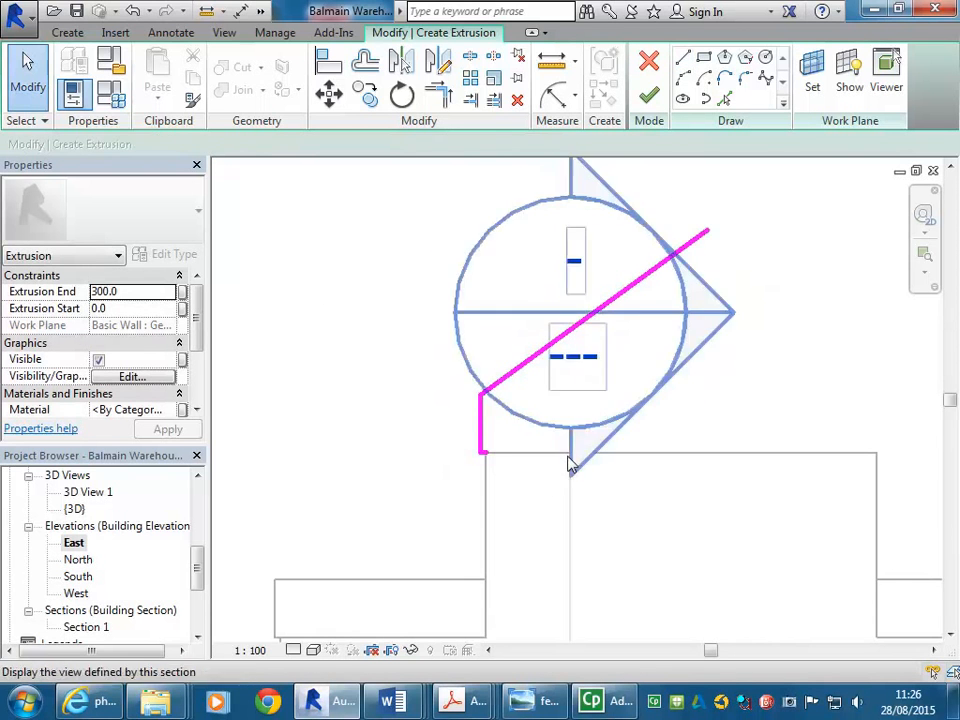
click(521, 376)
middle_drag(526, 498, 441, 447)
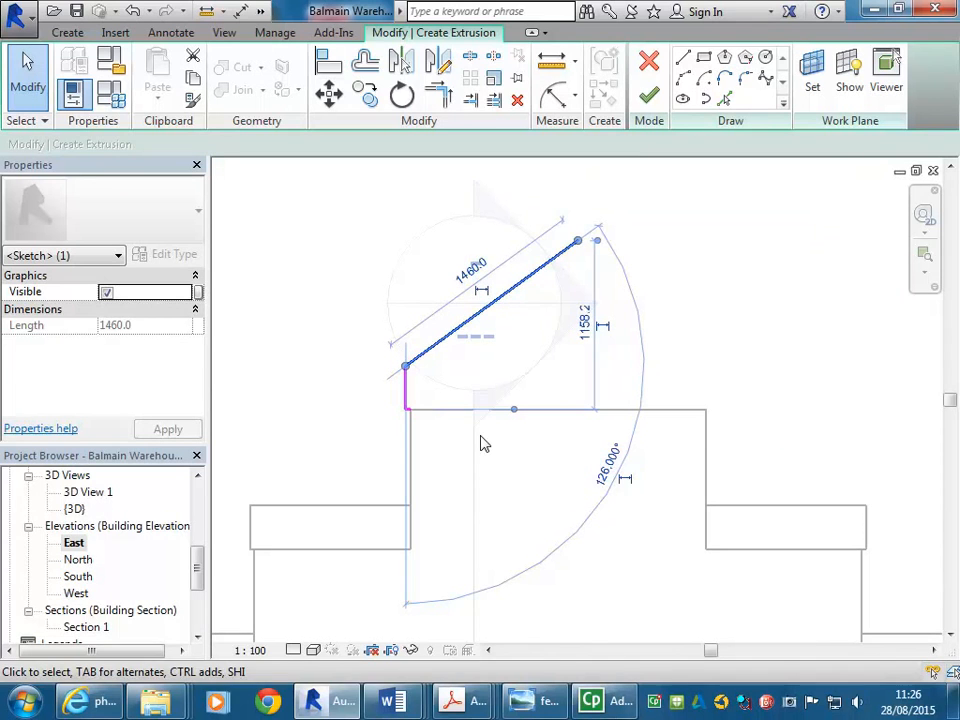
click(608, 462)
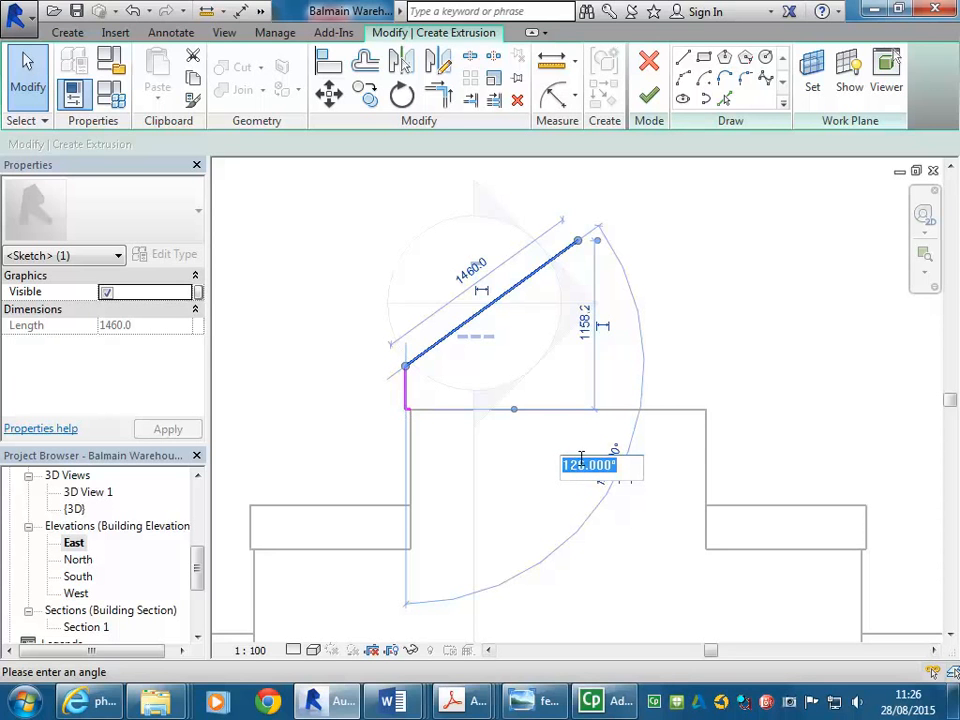
drag(590, 467, 620, 468)
text(5)
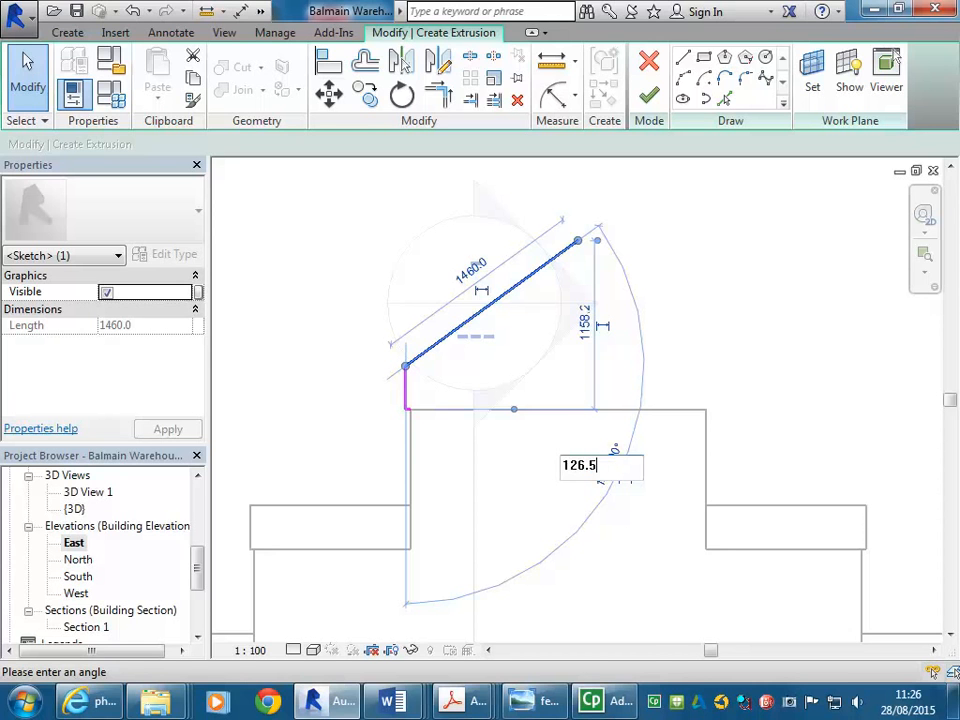
key(Return)
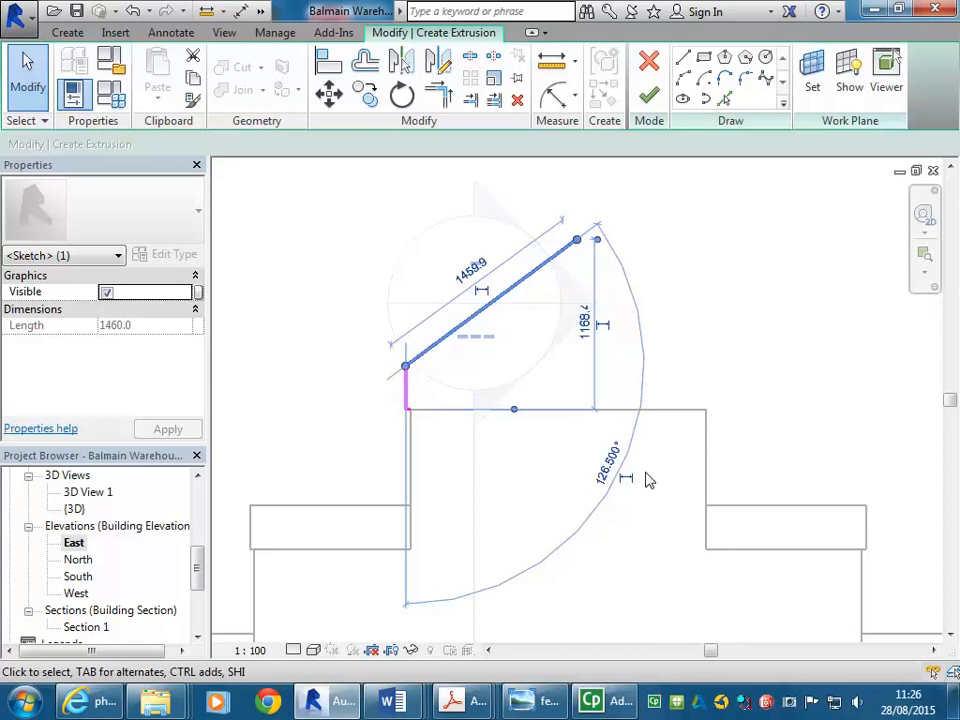
key(Escape)
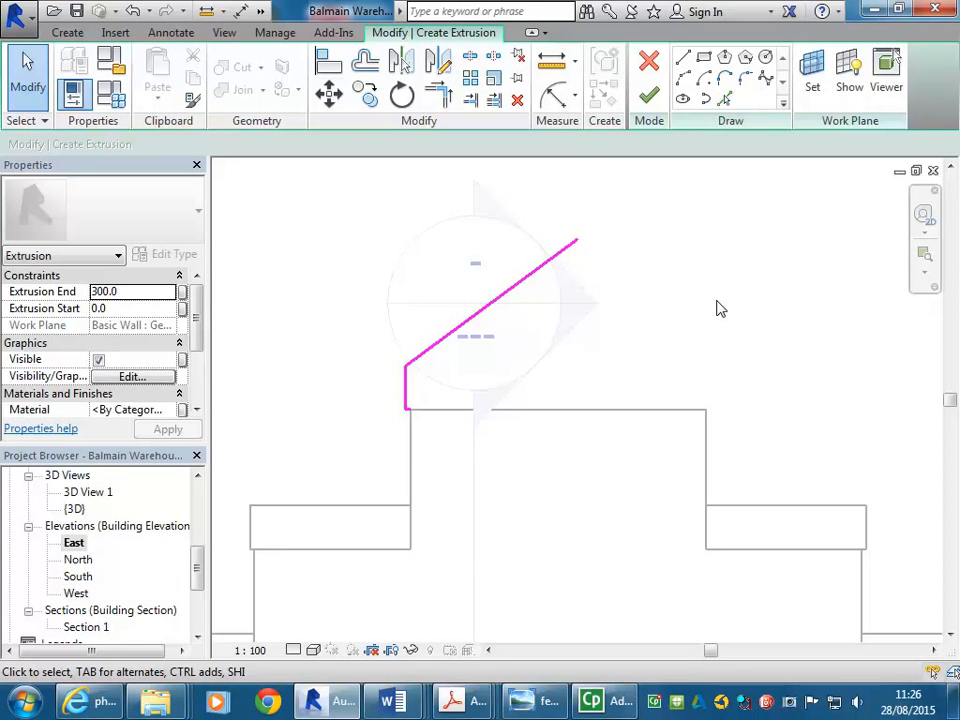
Inspect the sloped line's length and angle dimensions
click(522, 280)
scroll(671, 354, down, 1)
middle_drag(671, 354, 640, 388)
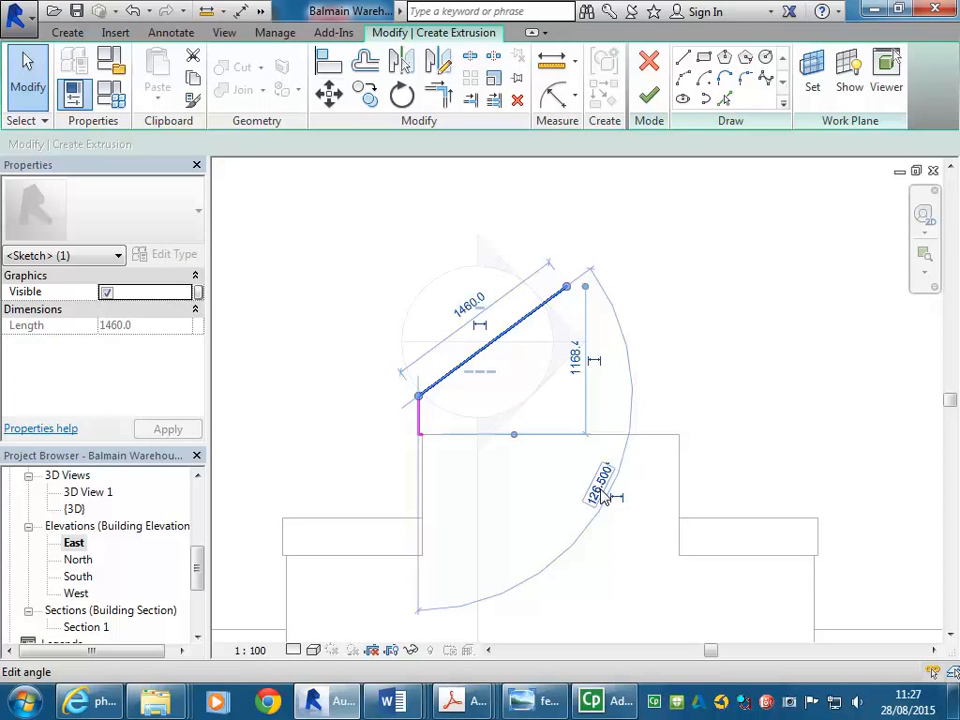
click(436, 246)
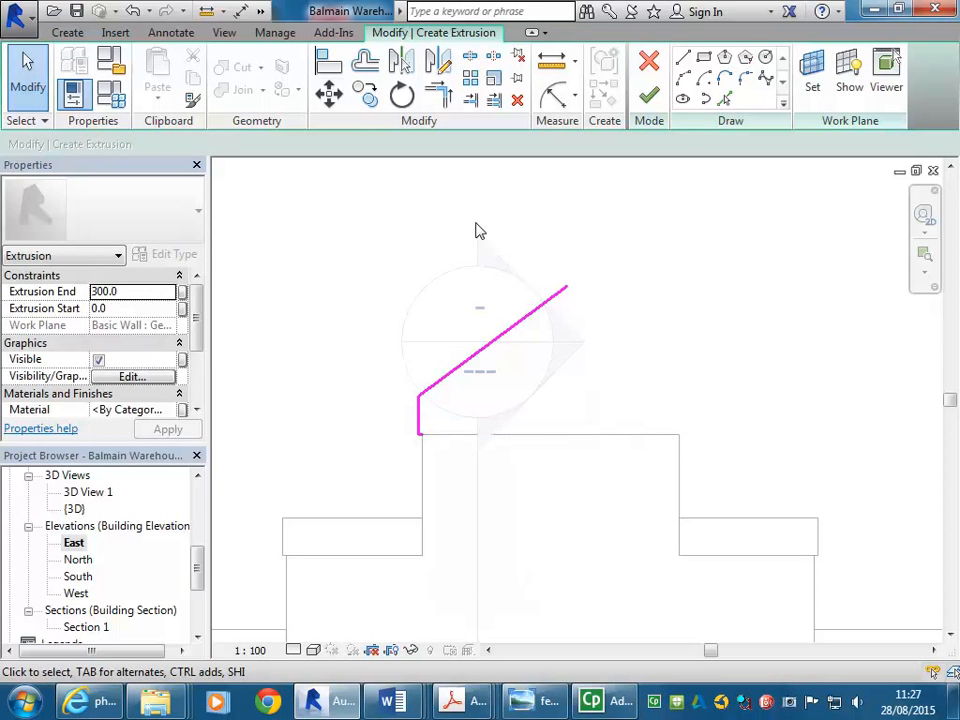
click(517, 326)
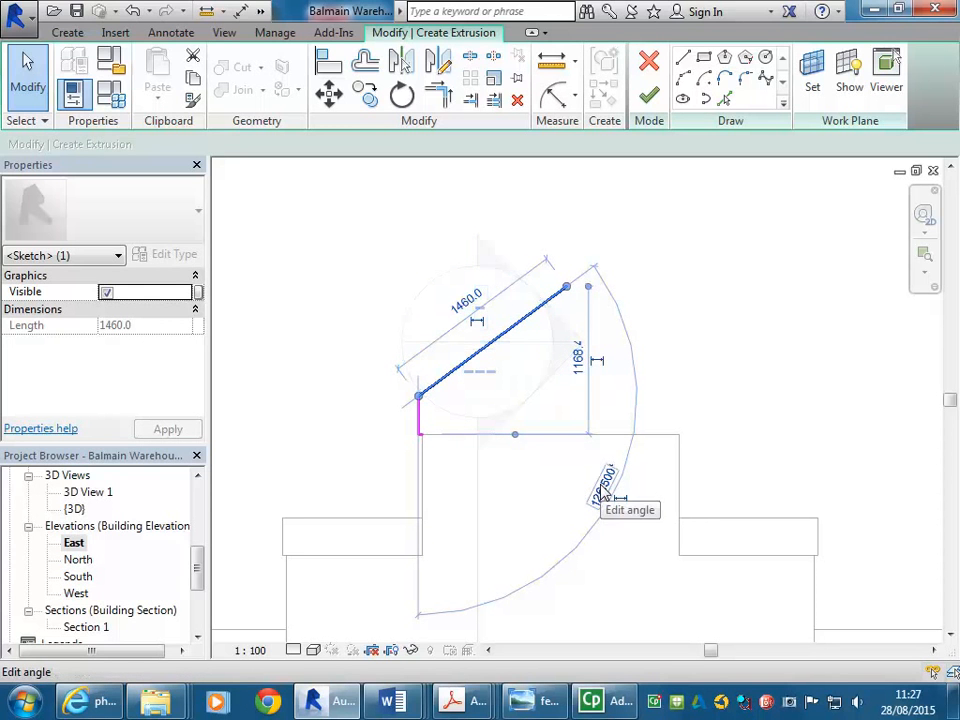
click(532, 497)
scroll(540, 407, down, 1)
scroll(525, 420, up, 2)
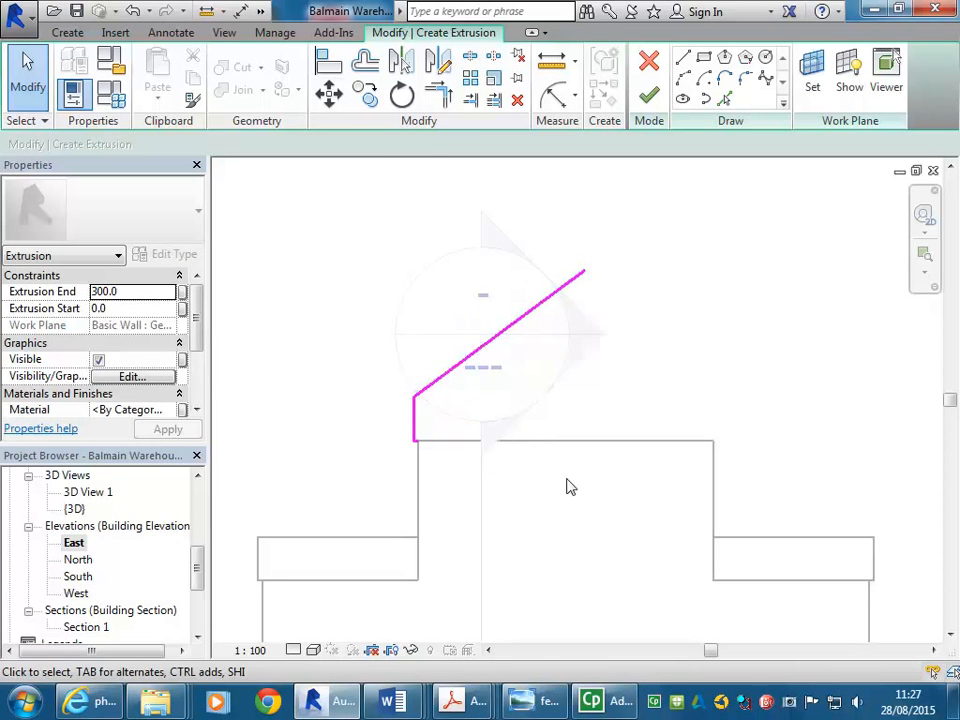
click(527, 323)
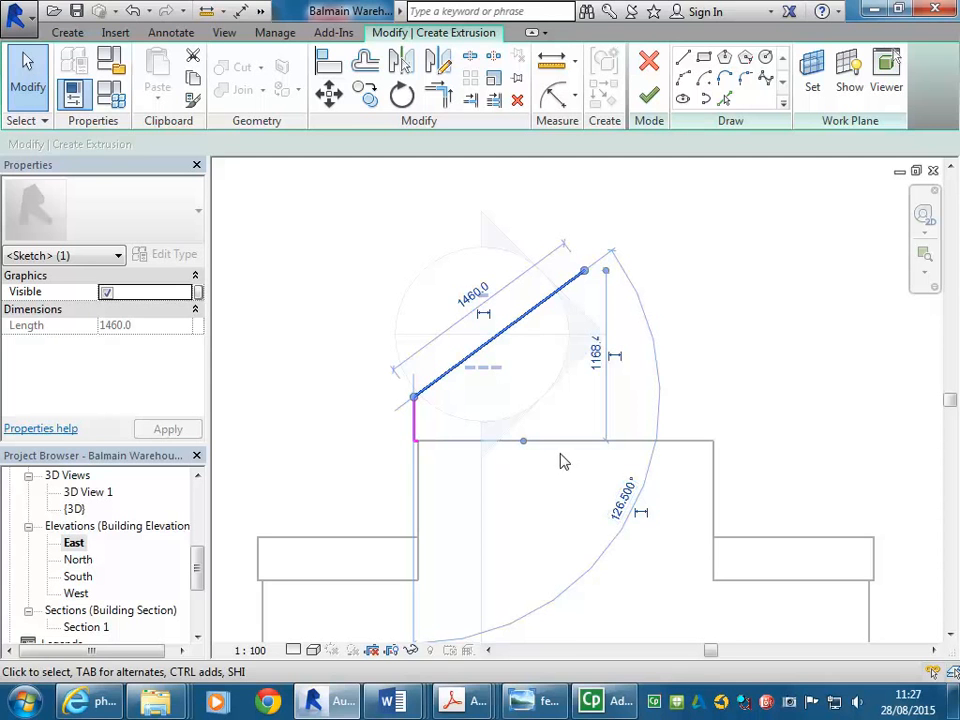
click(538, 483)
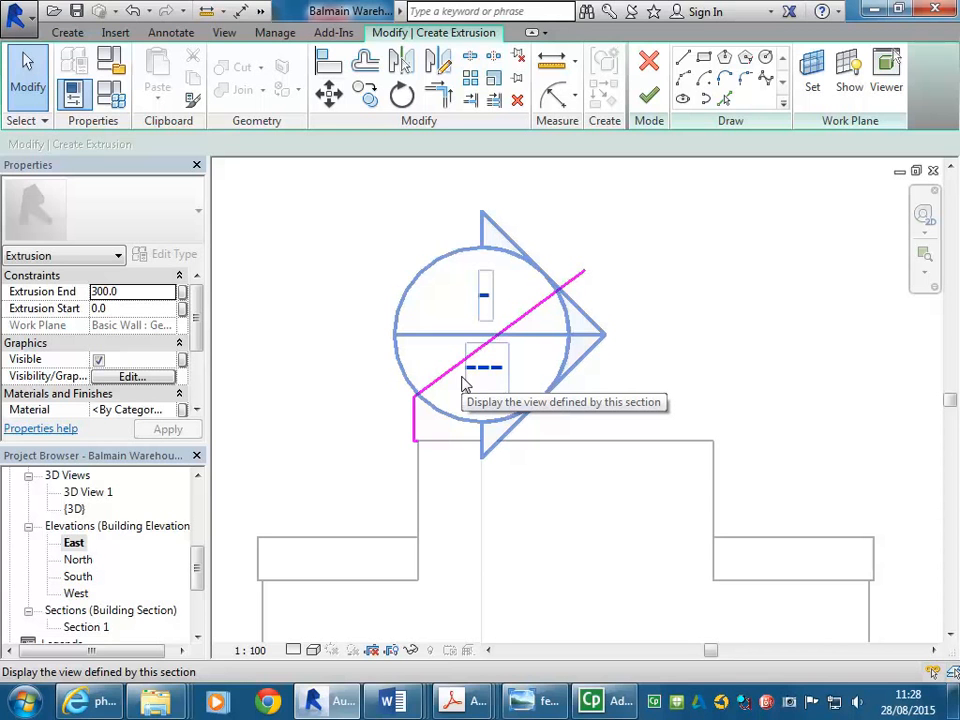
scroll(463, 320, down, 2)
mouse_move(463, 320)
middle_down()
mouse_move(486, 332)
mouse_move(458, 333)
middle_up()
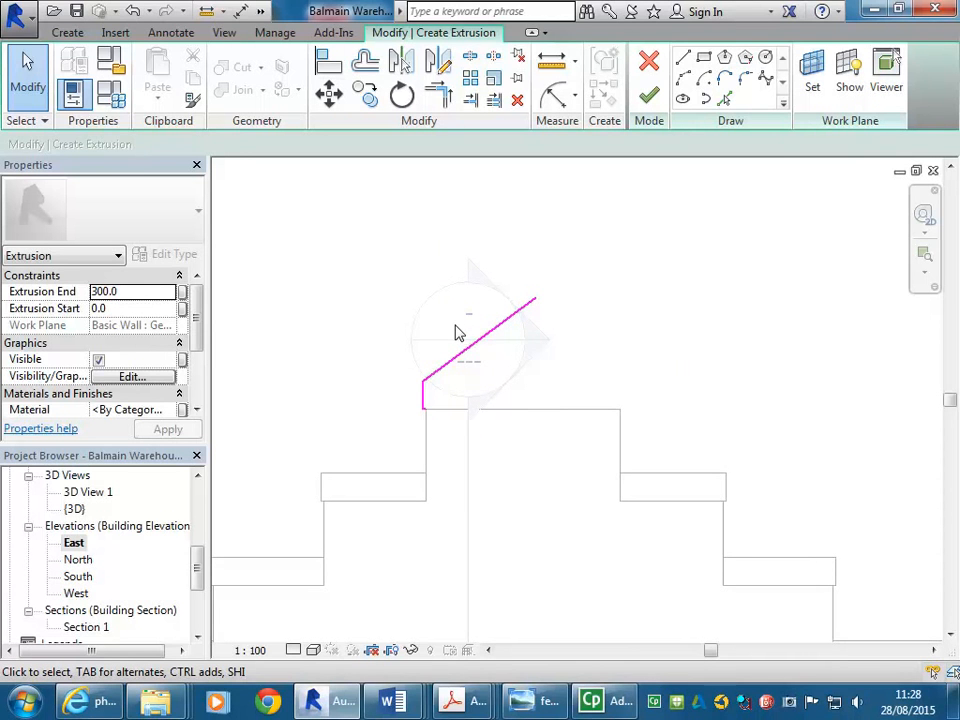
scroll(455, 333, up, 2)
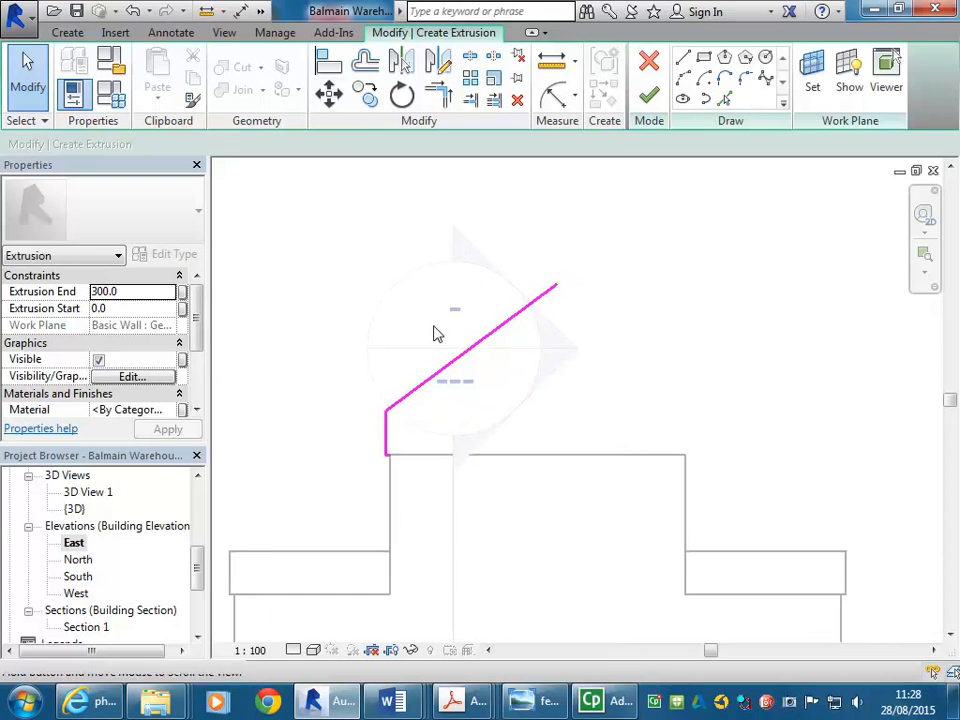
scroll(459, 341, up, 1)
middle_drag(459, 341, 466, 341)
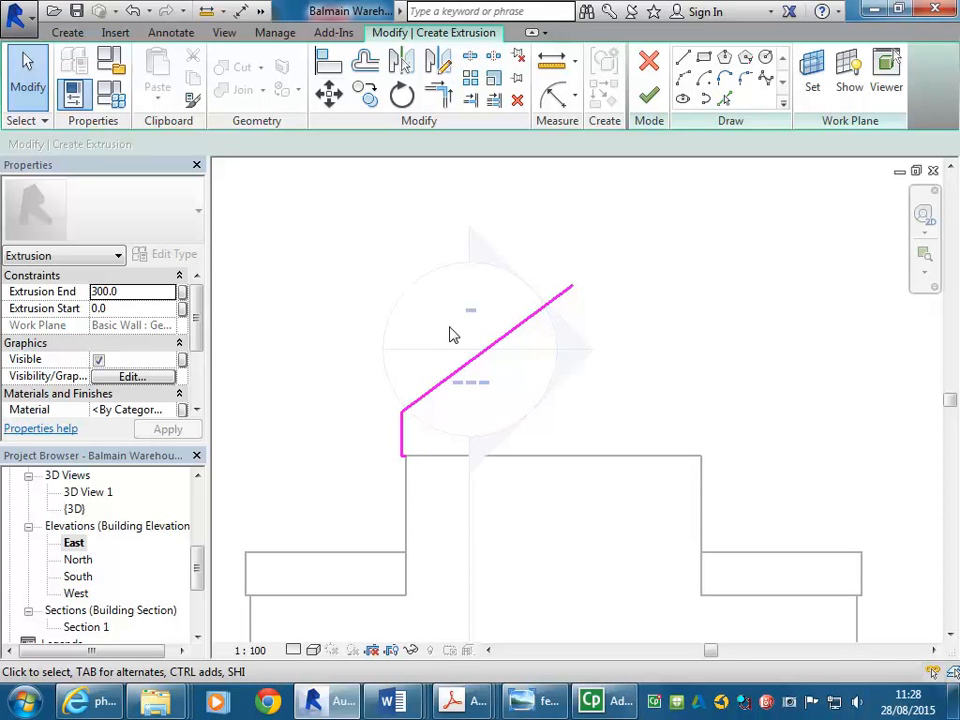
scroll(485, 360, down, 3)
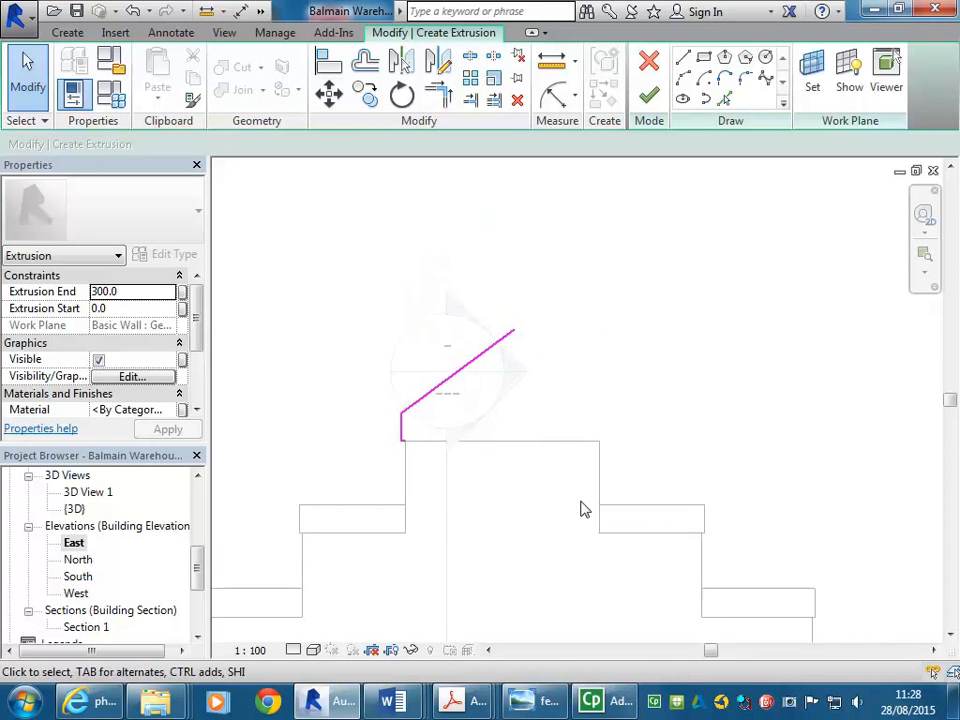
Mirror a copy of the three sketch lines about a vertical axis through the midpoint of the gable wall's top
mouse_move(352, 493)
mouse_down()
mouse_move(375, 443)
mouse_move(562, 239)
mouse_move(564, 254)
mouse_up()
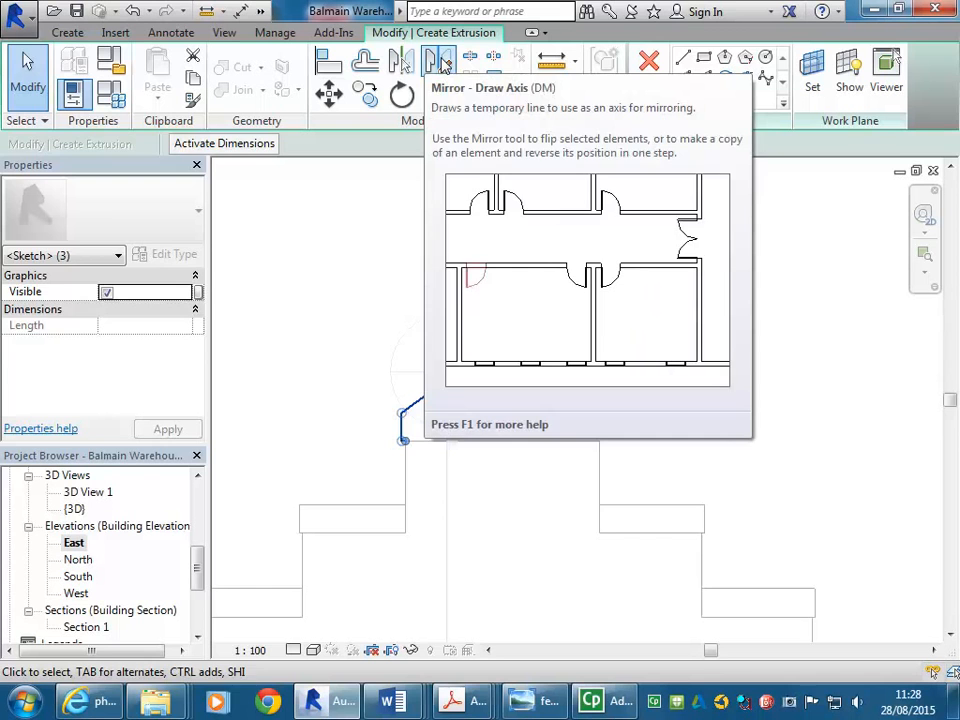
click(441, 62)
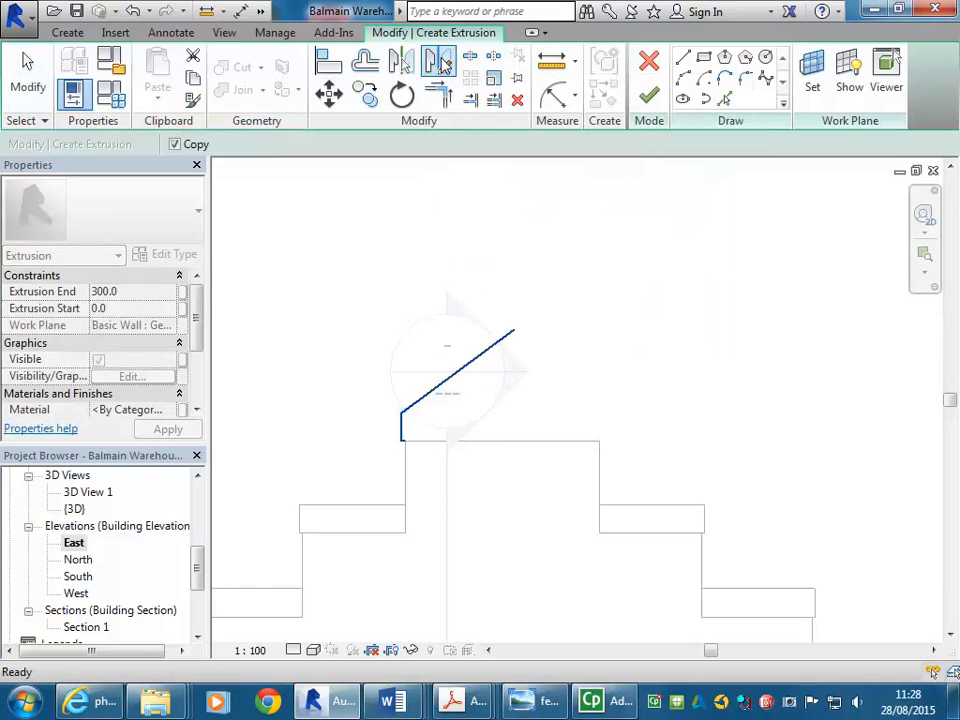
click(503, 441)
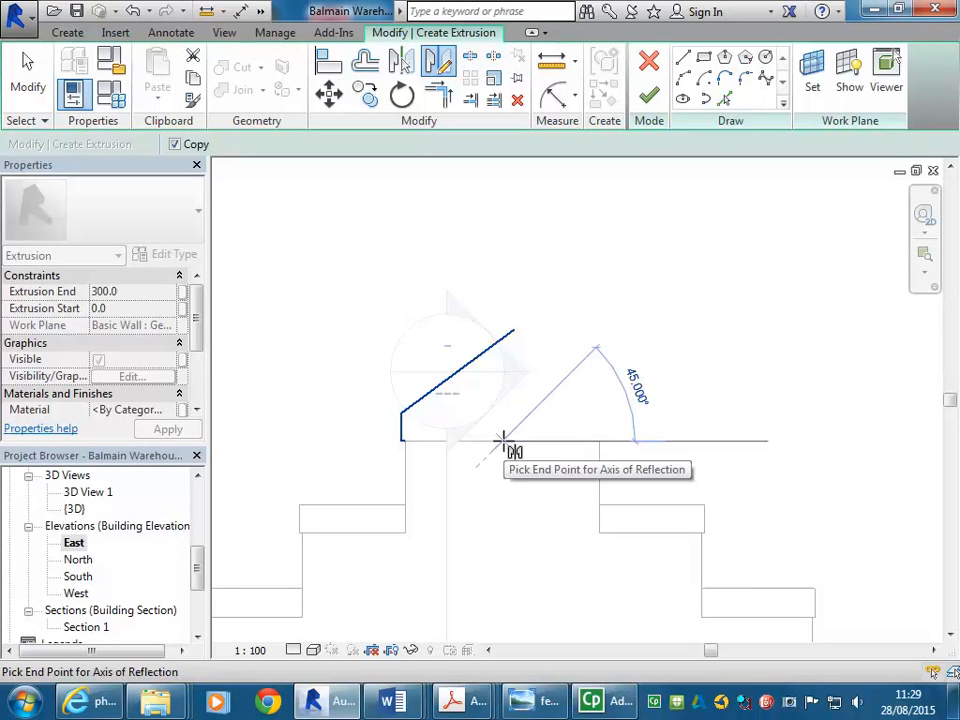
click(502, 250)
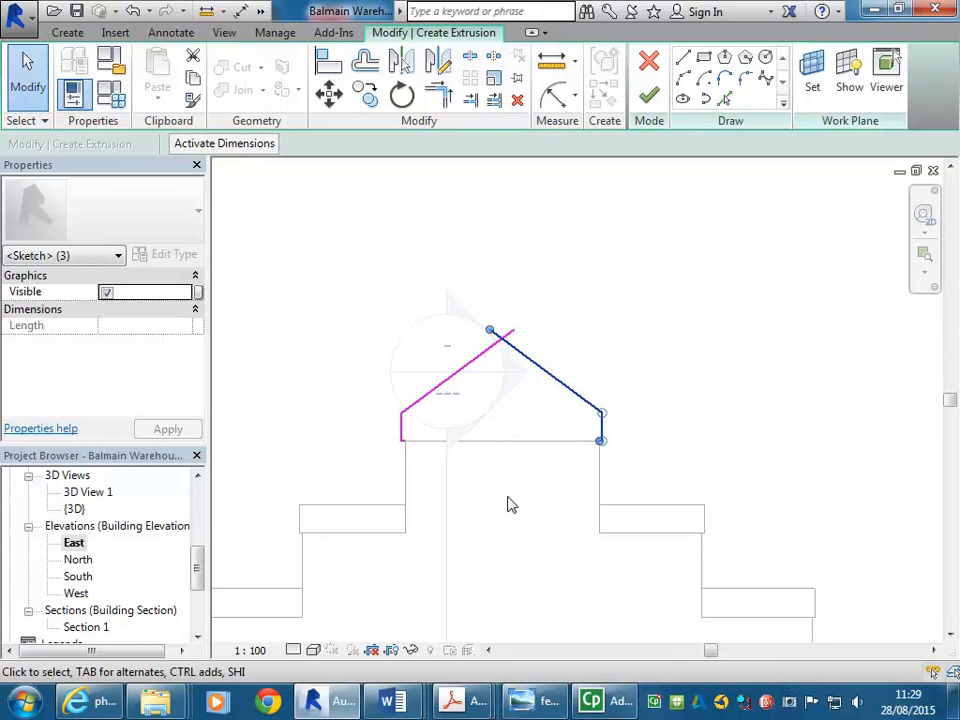
Trim the two sloped lines so they meet in a corner at the gable peak
scroll(490, 420, up, 4)
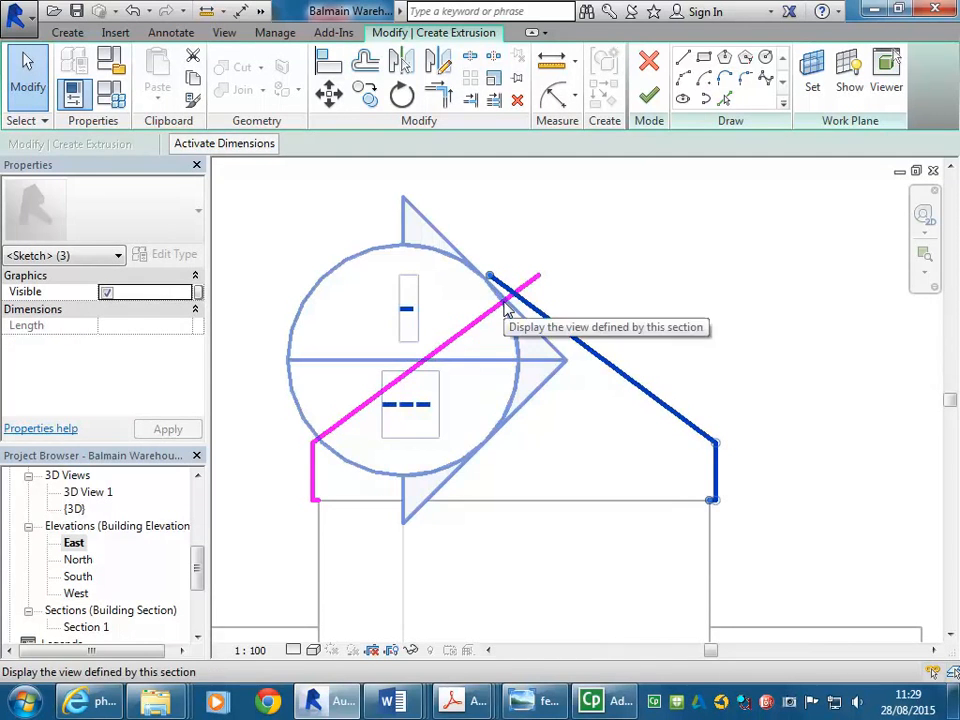
click(438, 95)
click(471, 330)
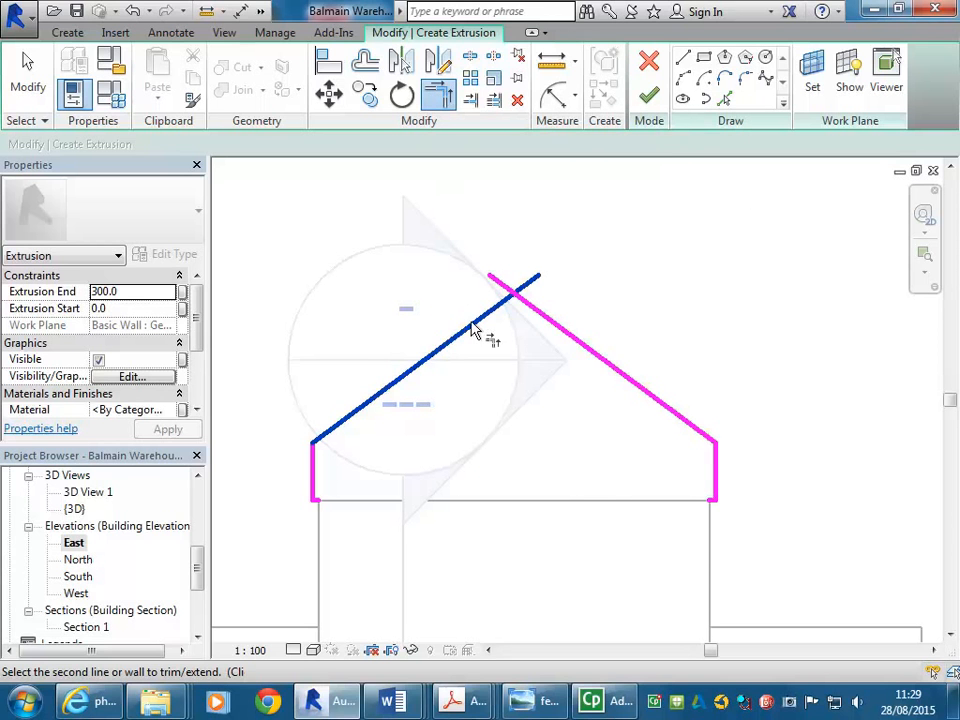
click(549, 322)
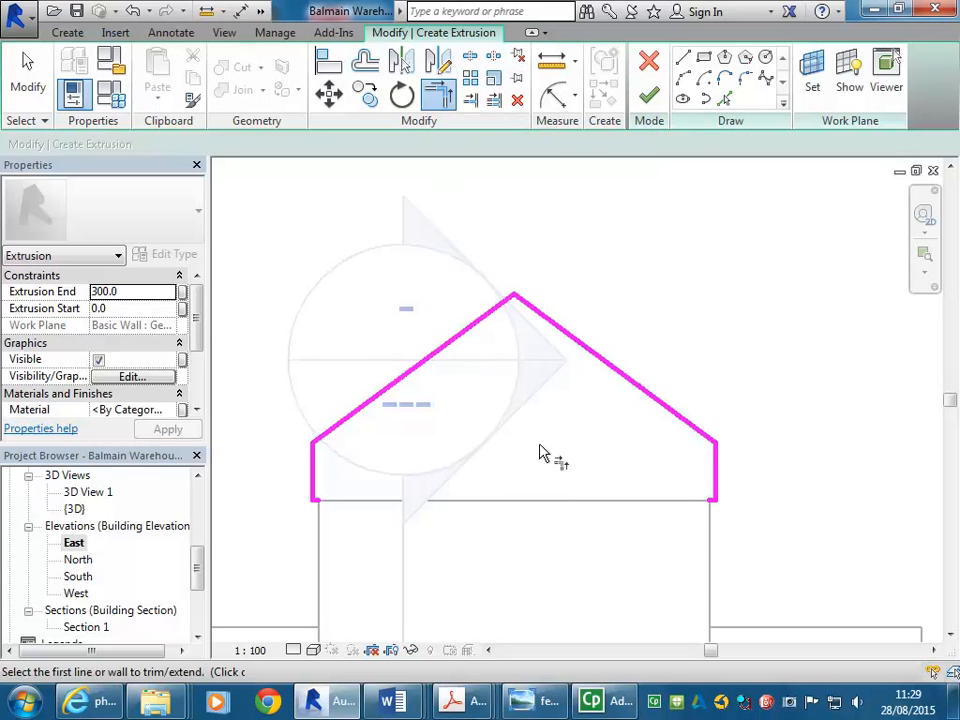
Offset copies of both sloped gable lines 300 mm inward
mouse_move(536, 700)
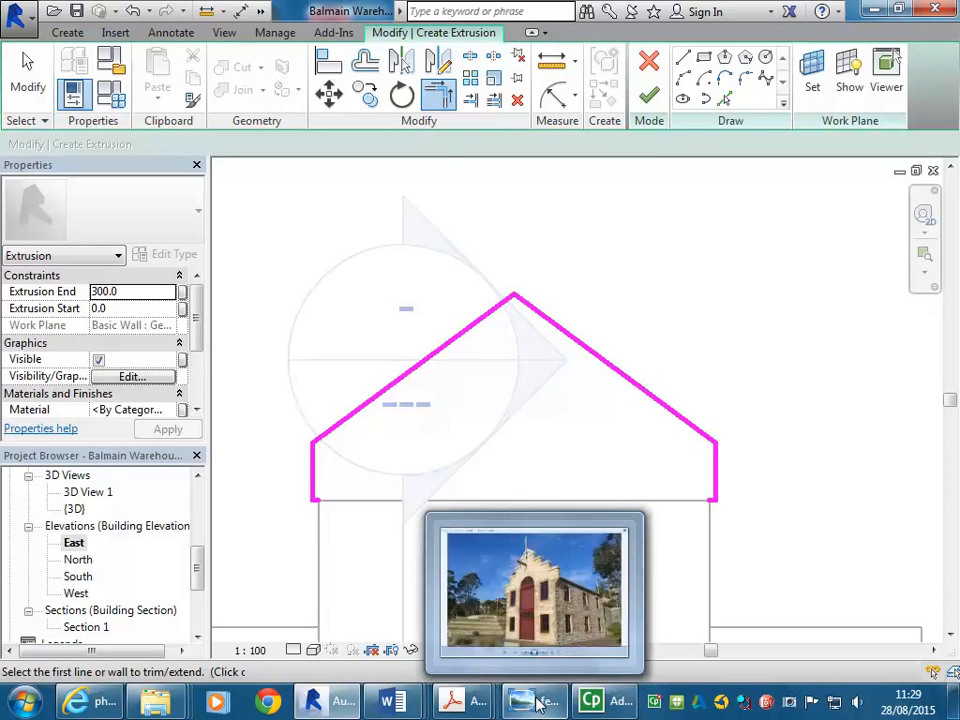
mouse_move(540, 603)
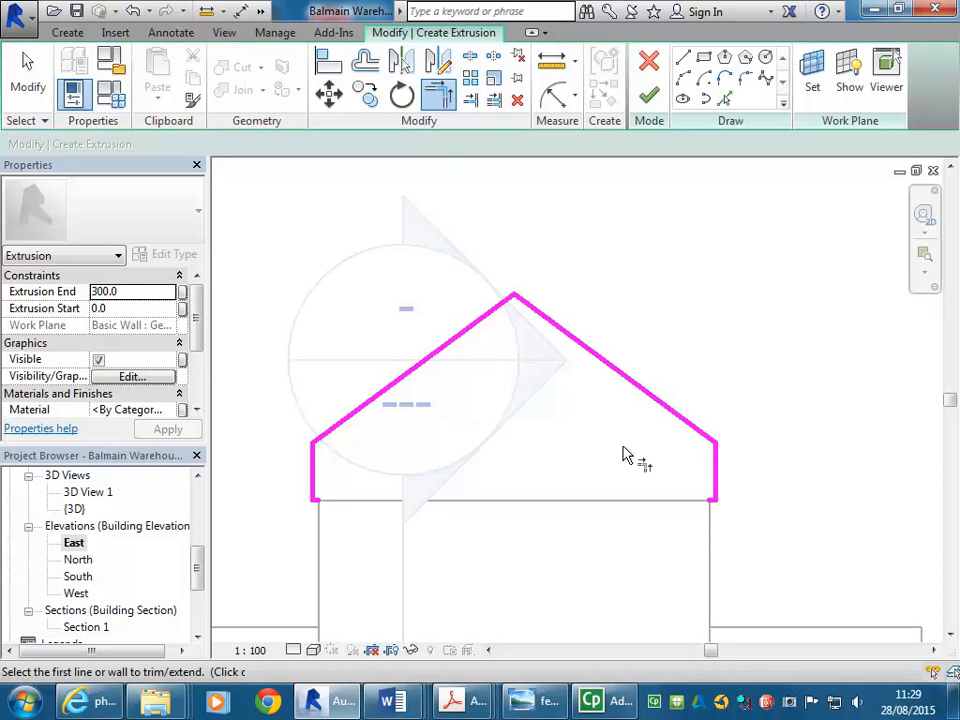
mouse_move(560, 622)
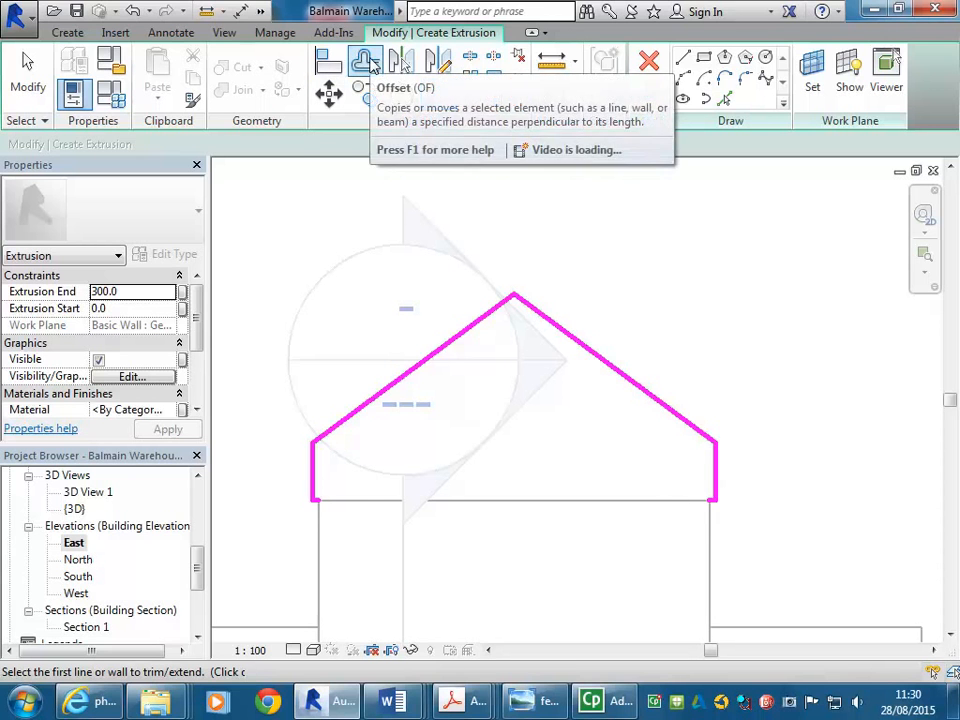
click(366, 62)
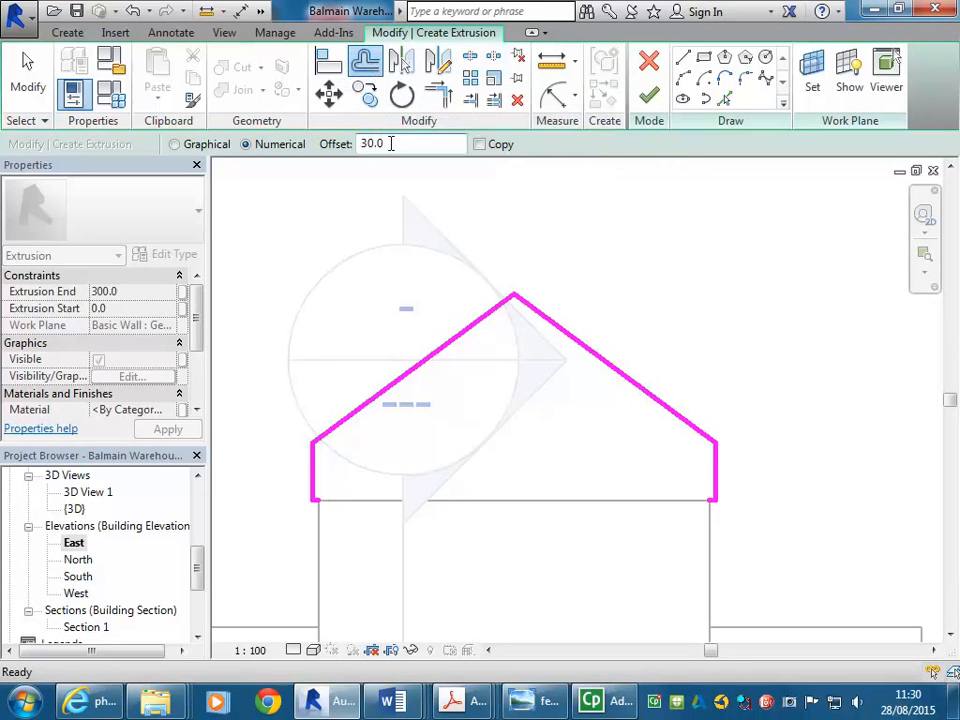
drag(394, 146, 315, 153)
text(3)
click(479, 145)
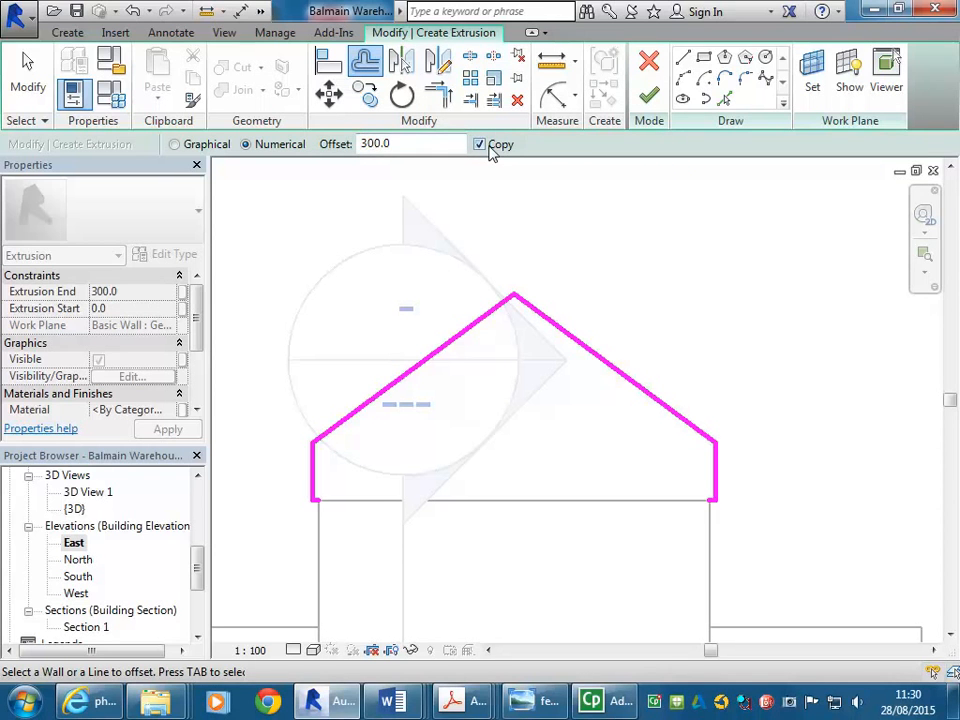
click(597, 367)
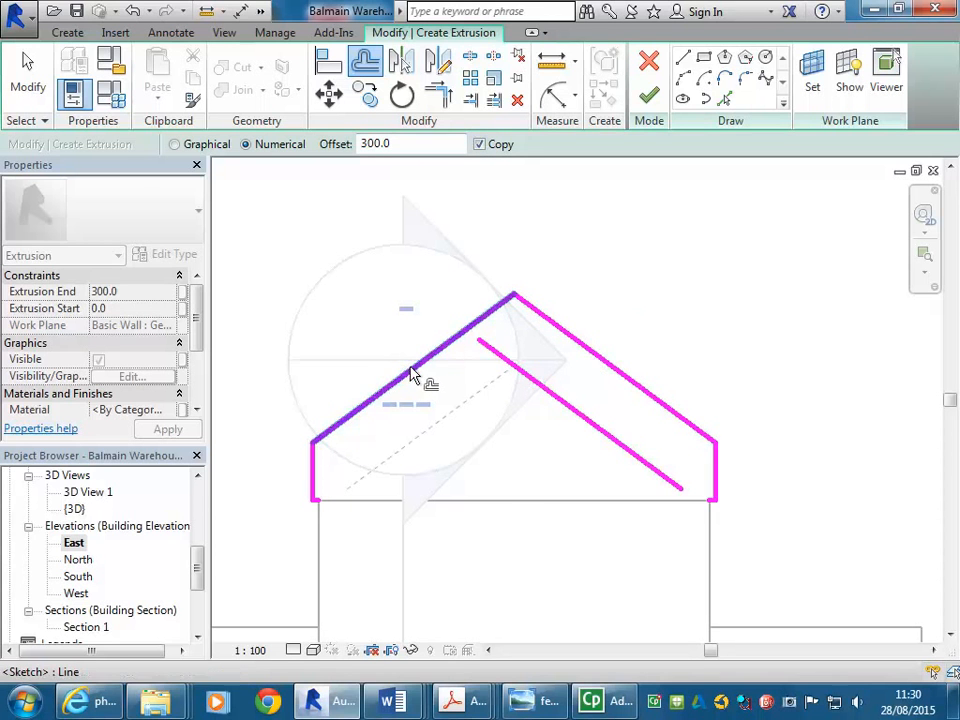
click(413, 370)
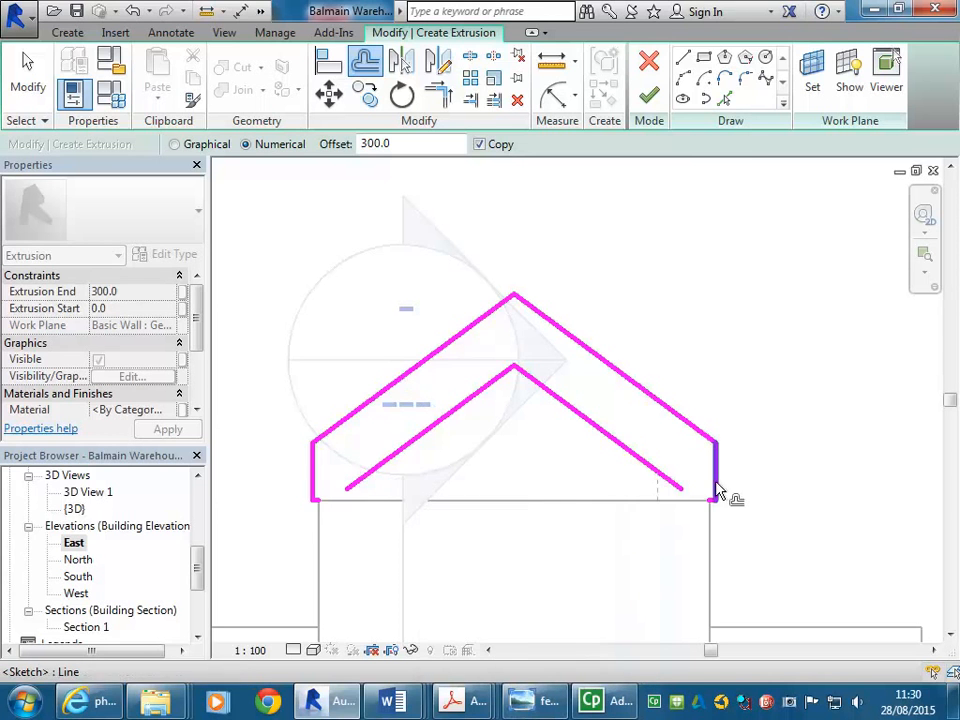
Offset copies of both vertical end lines 600 mm inward
scroll(713, 484, up, 2)
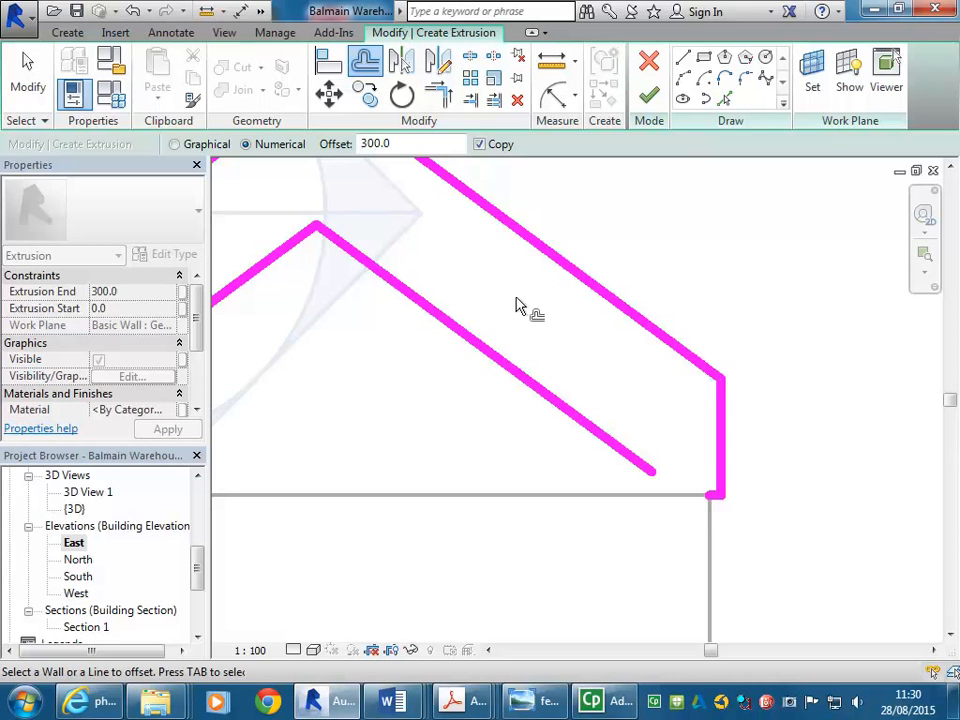
right_click(544, 313)
click(566, 320)
scroll(678, 385, down, 2)
scroll(650, 386, down, 2)
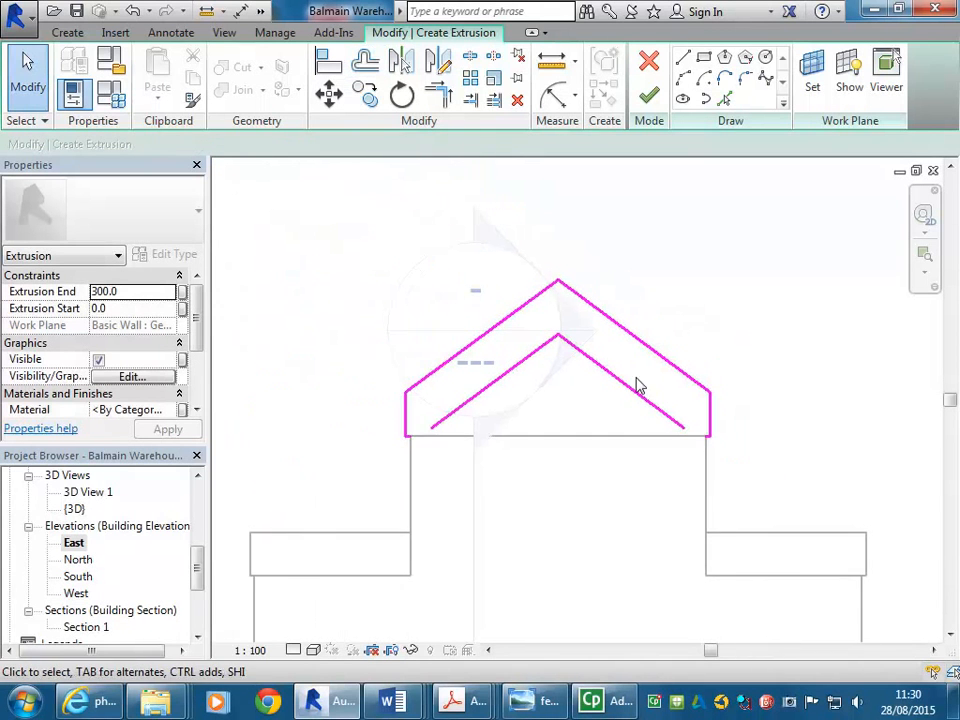
scroll(670, 405, up, 2)
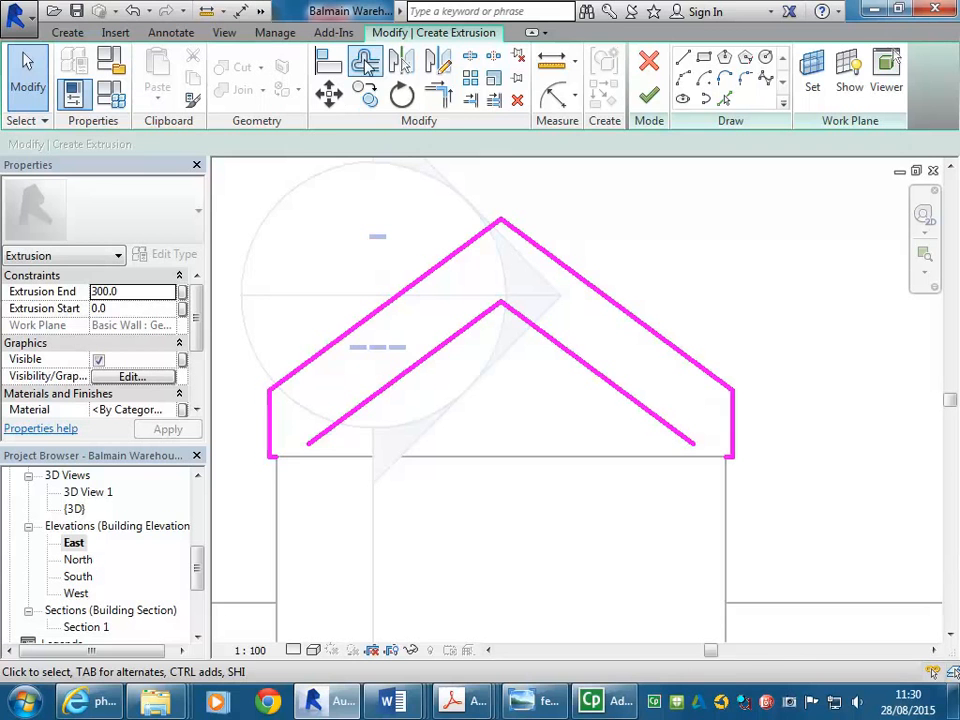
click(366, 66)
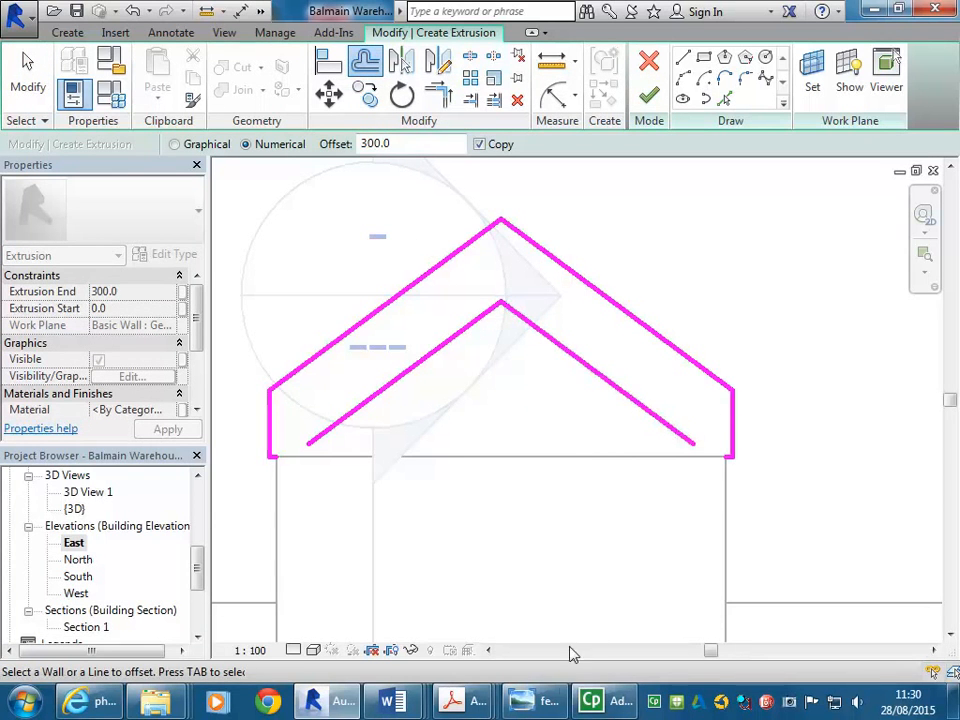
mouse_move(549, 575)
drag(416, 147, 302, 150)
text(6)
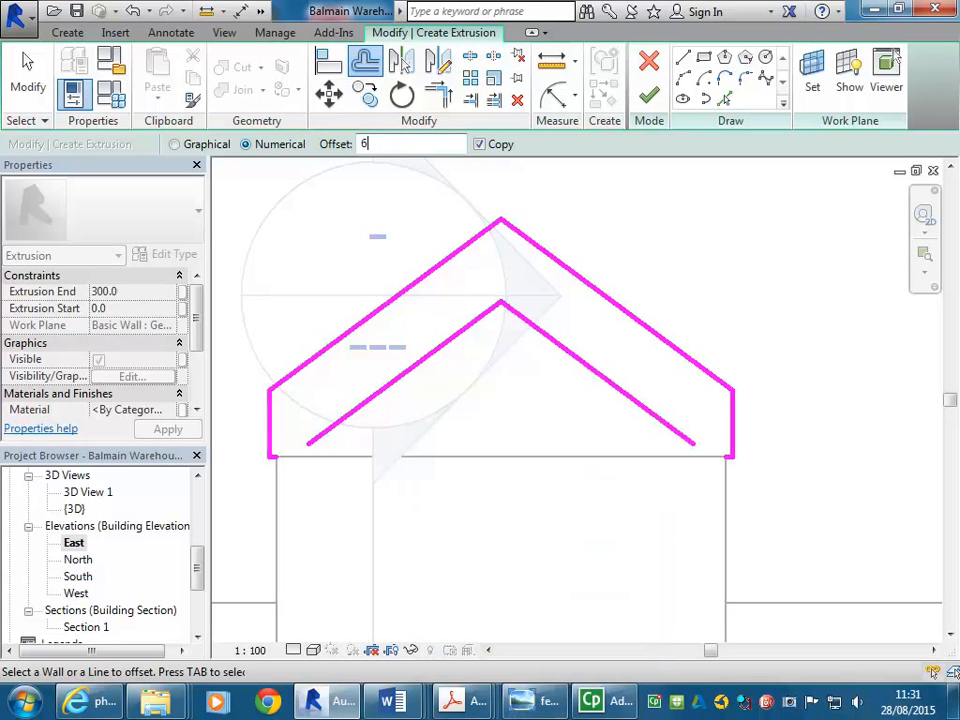
text(00)
click(296, 425)
click(733, 422)
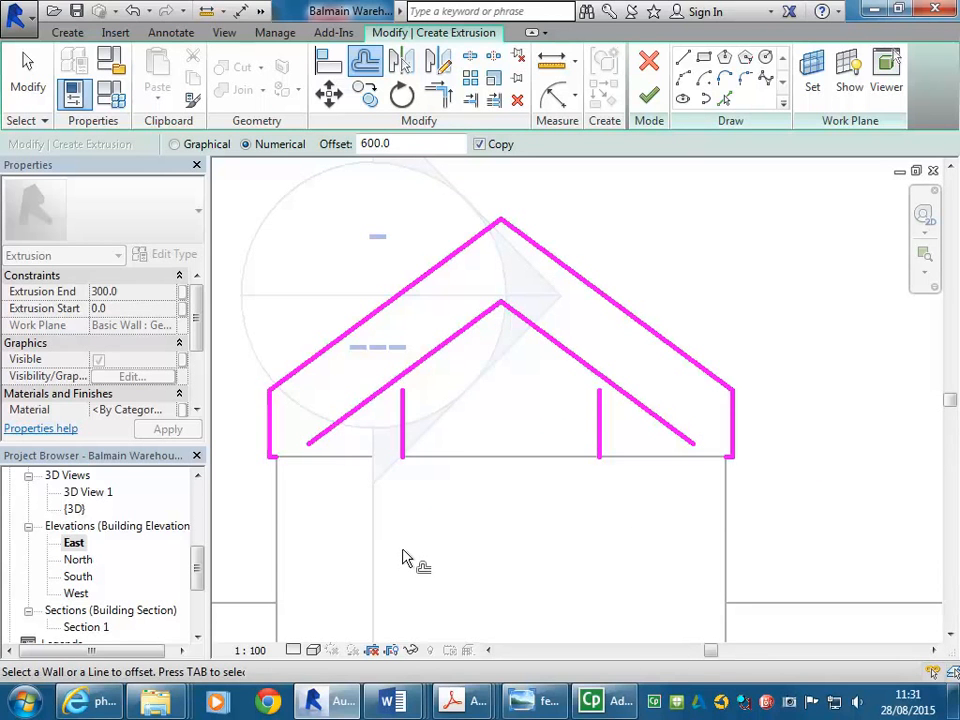
Trim the base line and the new vertical lines into corners, splitting the base into two end blocks
click(438, 94)
click(277, 462)
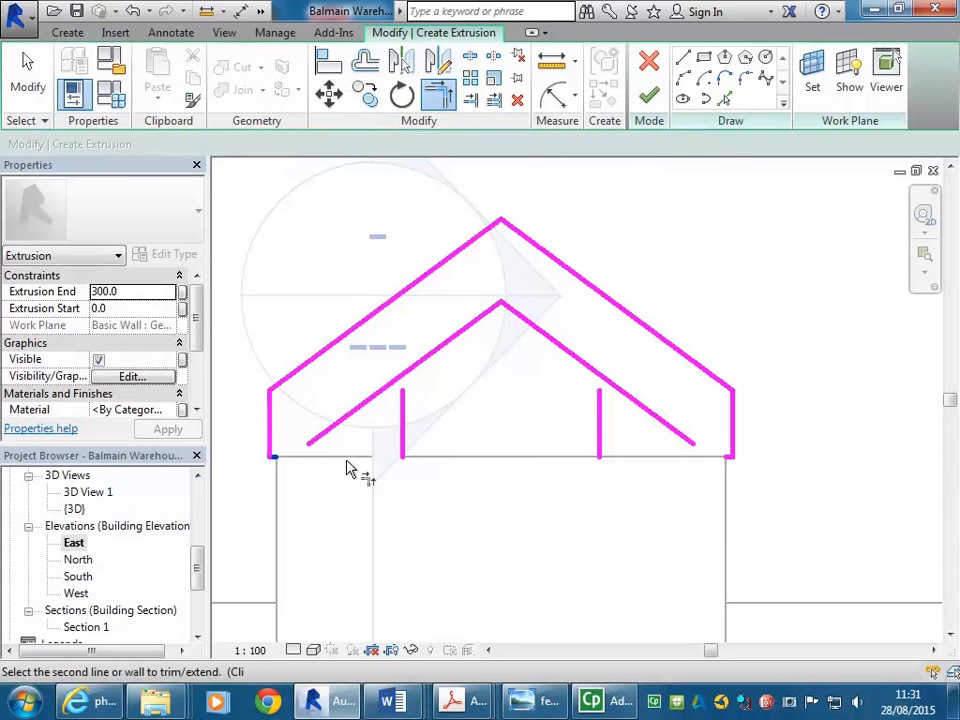
click(405, 448)
click(729, 459)
click(600, 440)
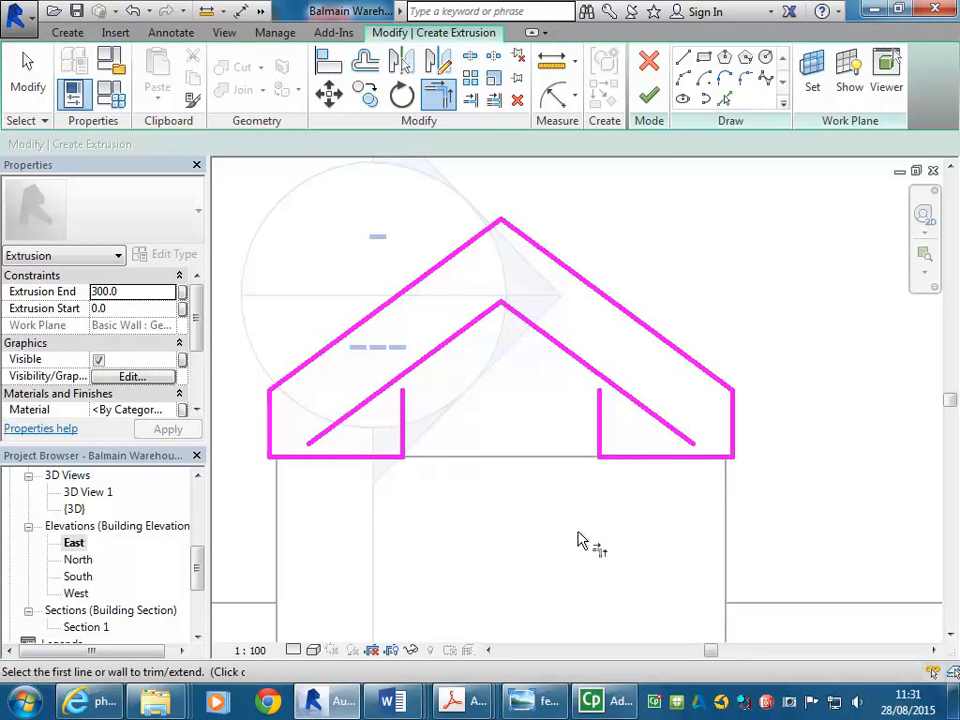
Offset copies of both base segments 300 mm upward
click(365, 62)
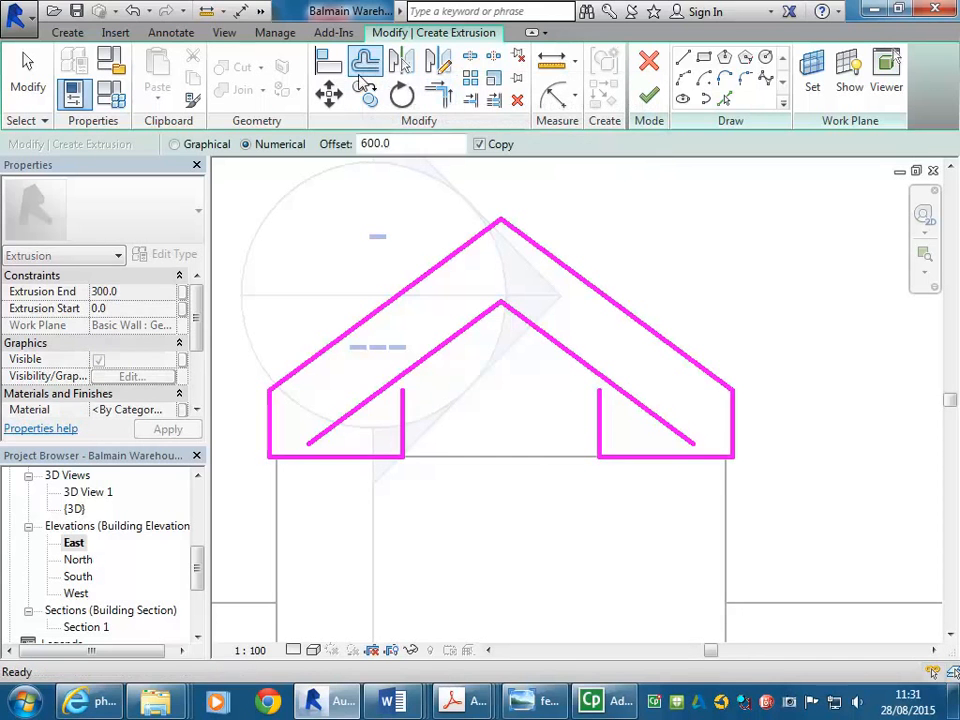
drag(404, 142, 308, 140)
text(300.0)
click(367, 459)
click(636, 458)
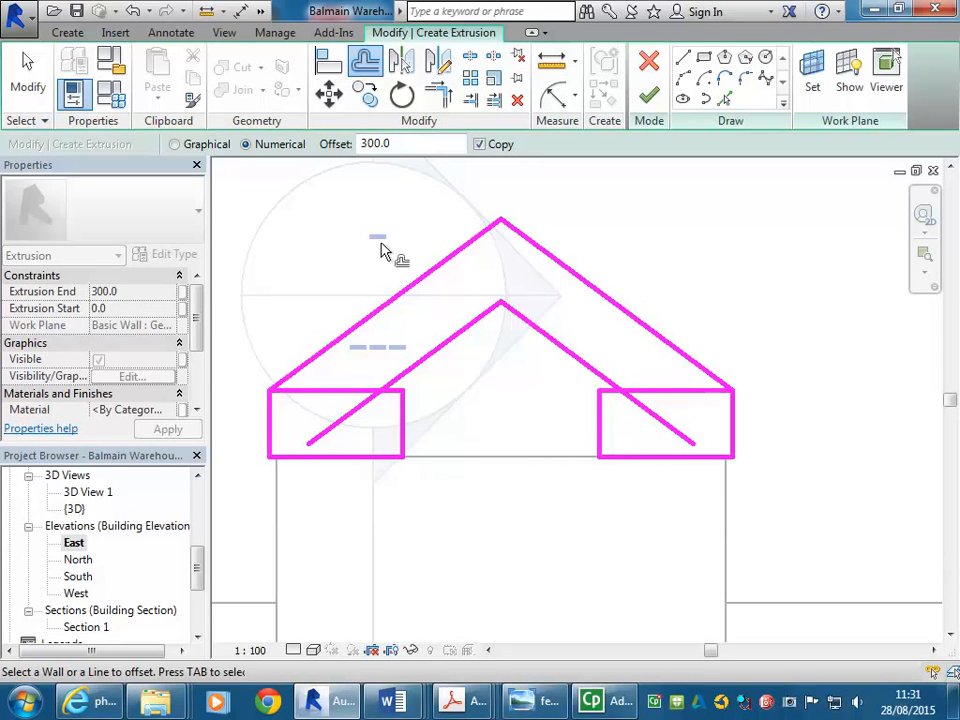
Trim the raised horizontal lines with the inner vertical and inner sloped lines into corners to close the profile
key(Escape)
click(399, 384)
click(394, 391)
click(612, 390)
click(608, 392)
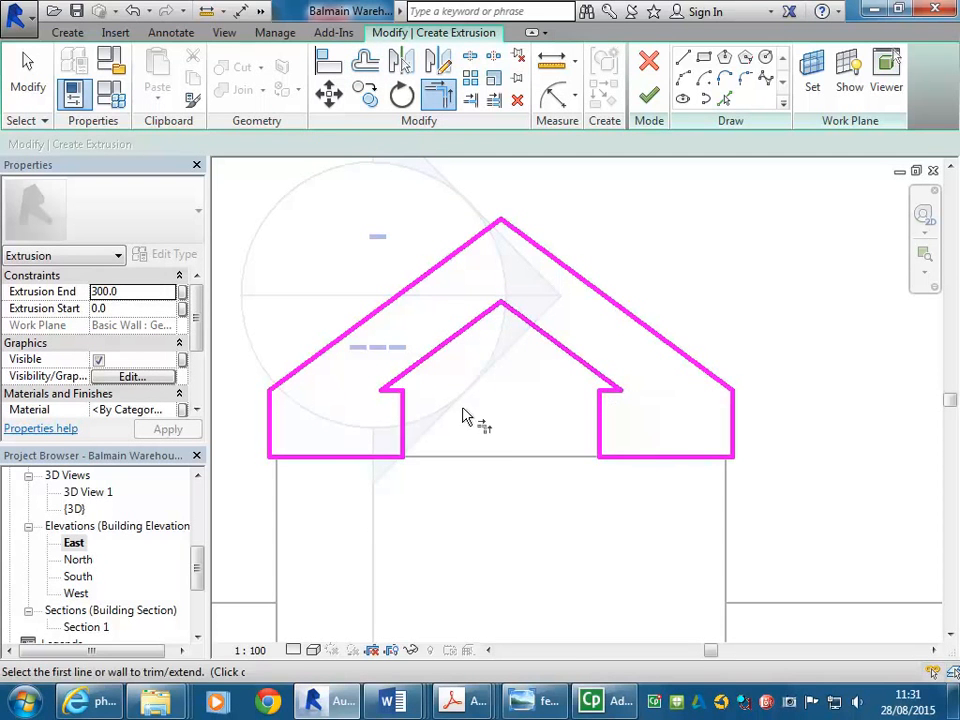
Try moving both inner vertical lines 300 mm toward the gable centre, then undo both moves
click(521, 704)
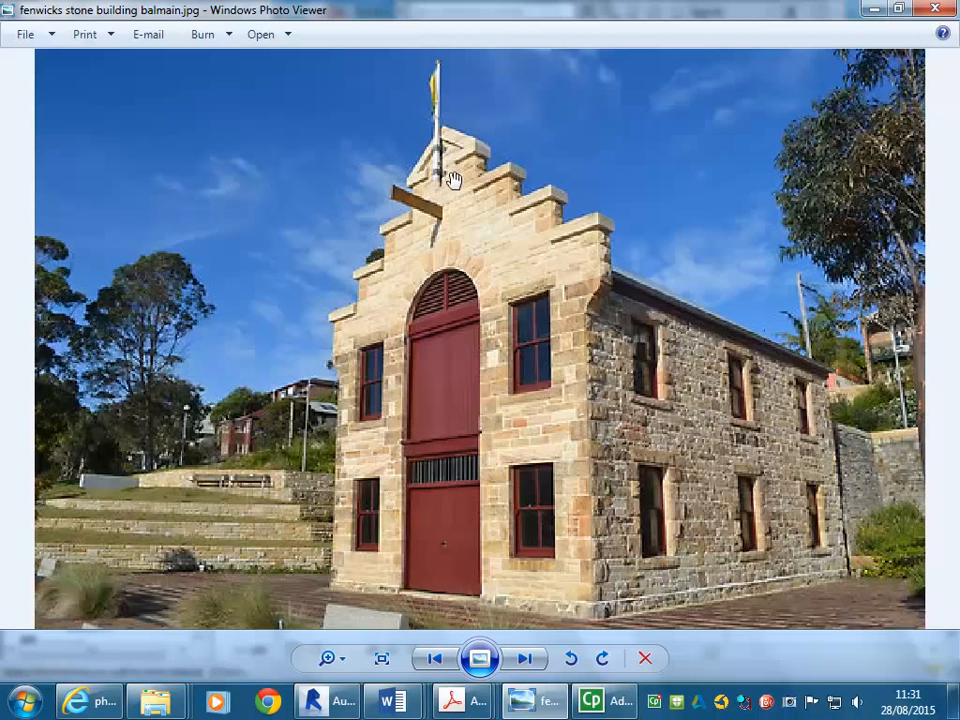
click(874, 9)
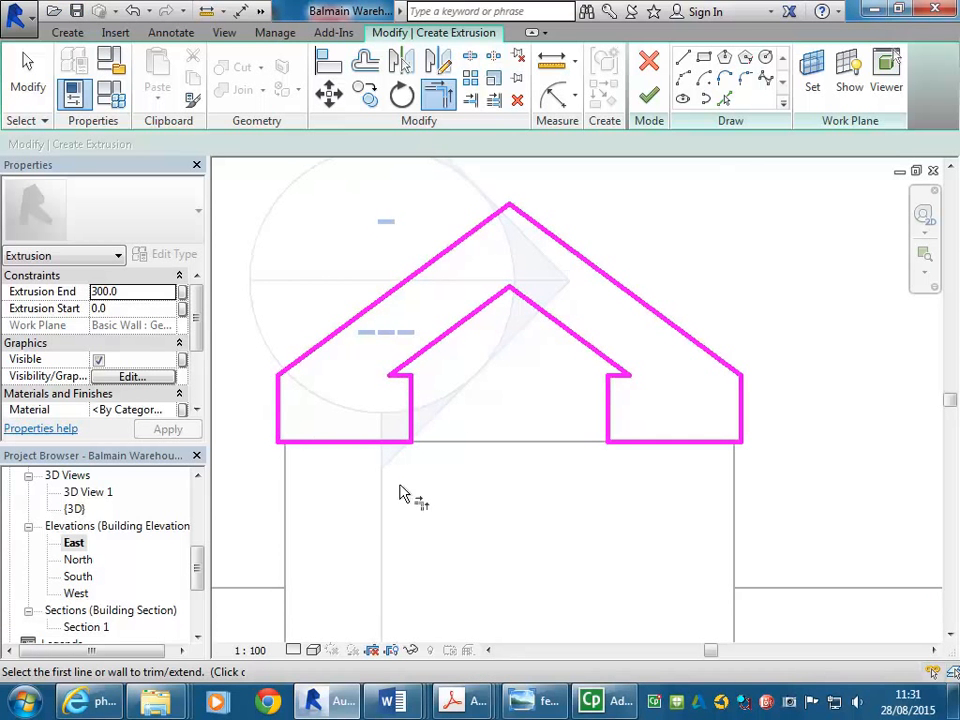
click(364, 61)
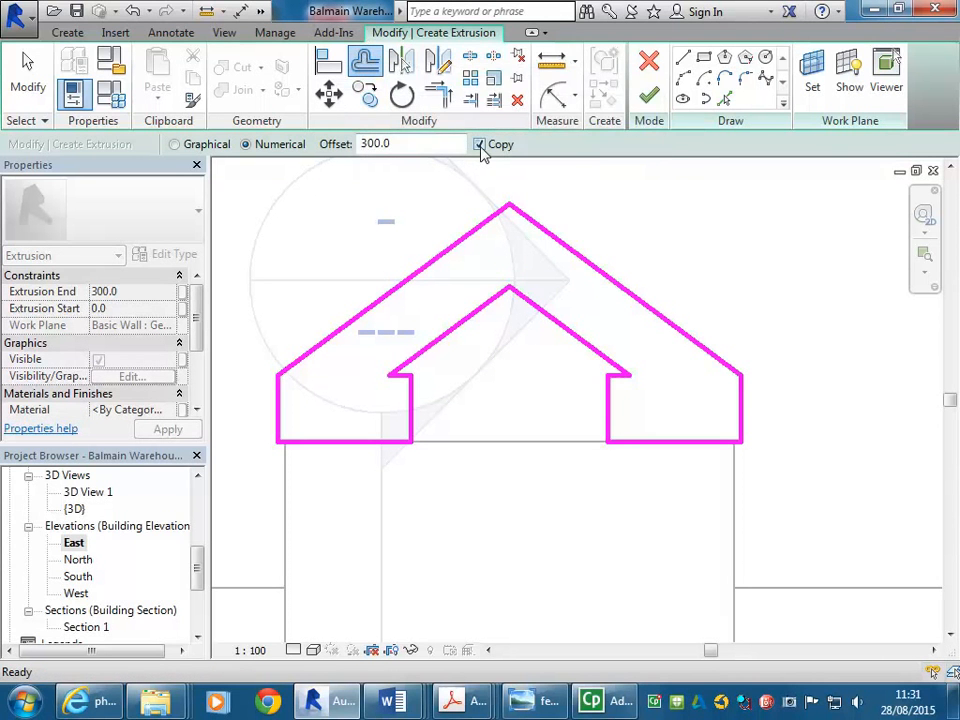
click(479, 145)
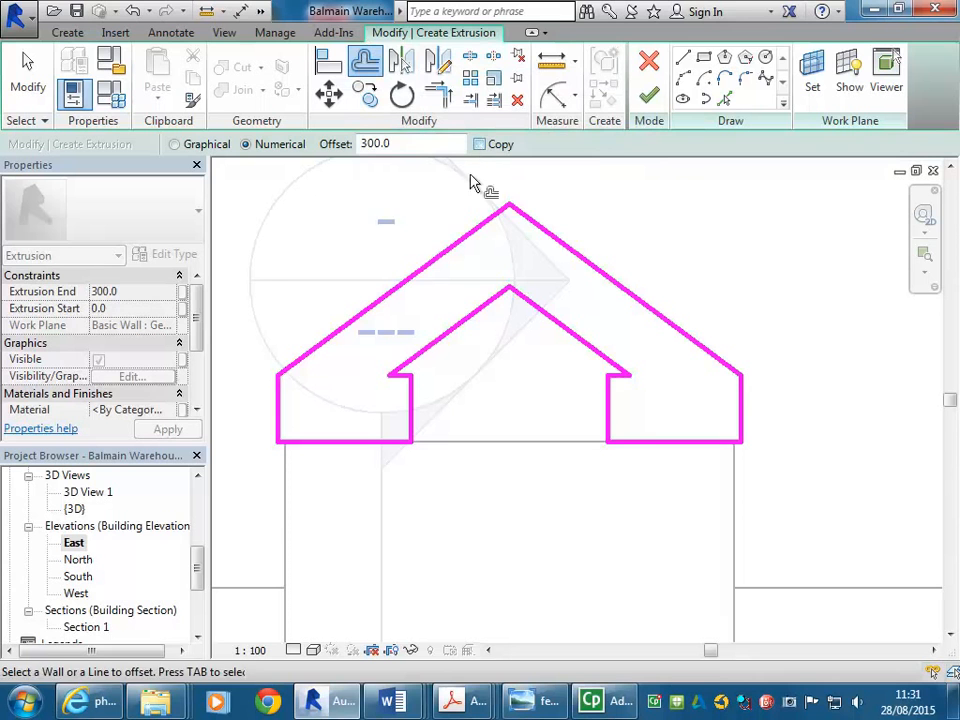
click(413, 402)
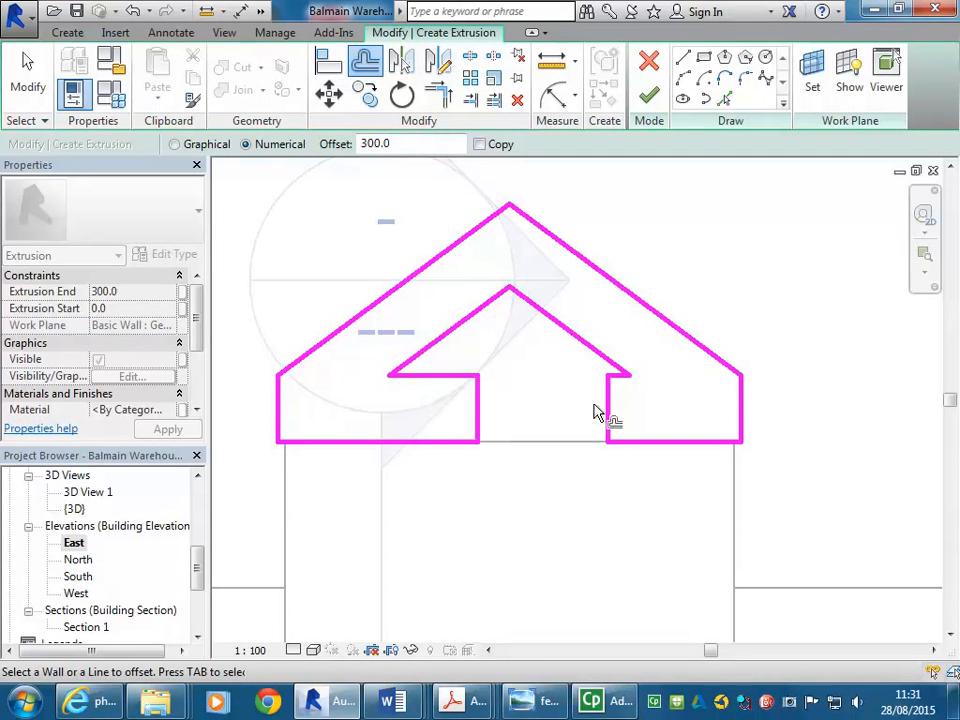
click(598, 415)
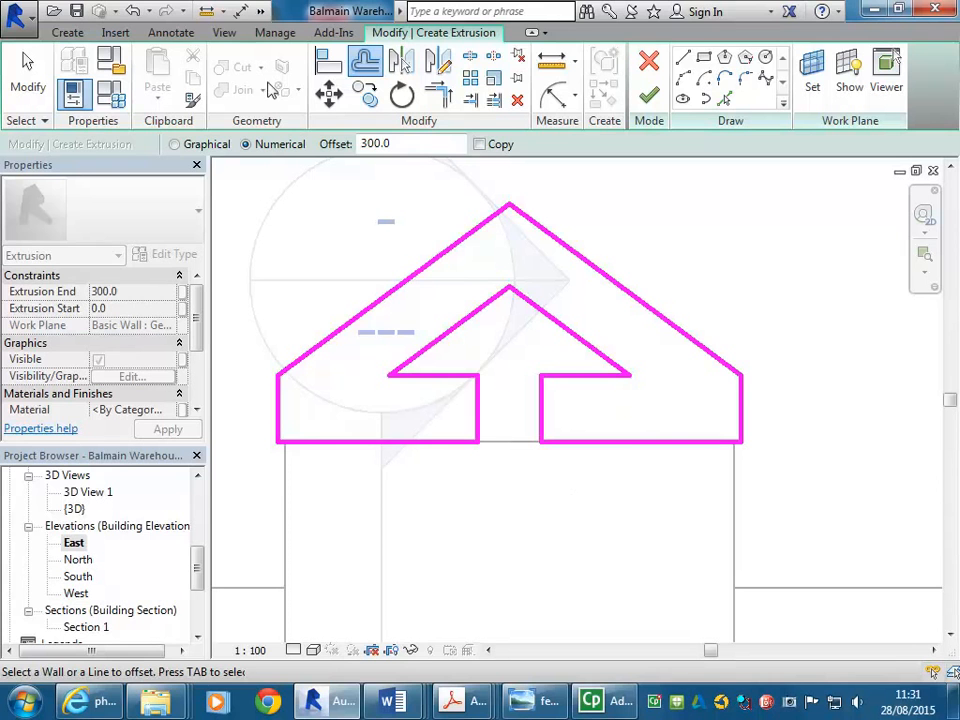
click(131, 12)
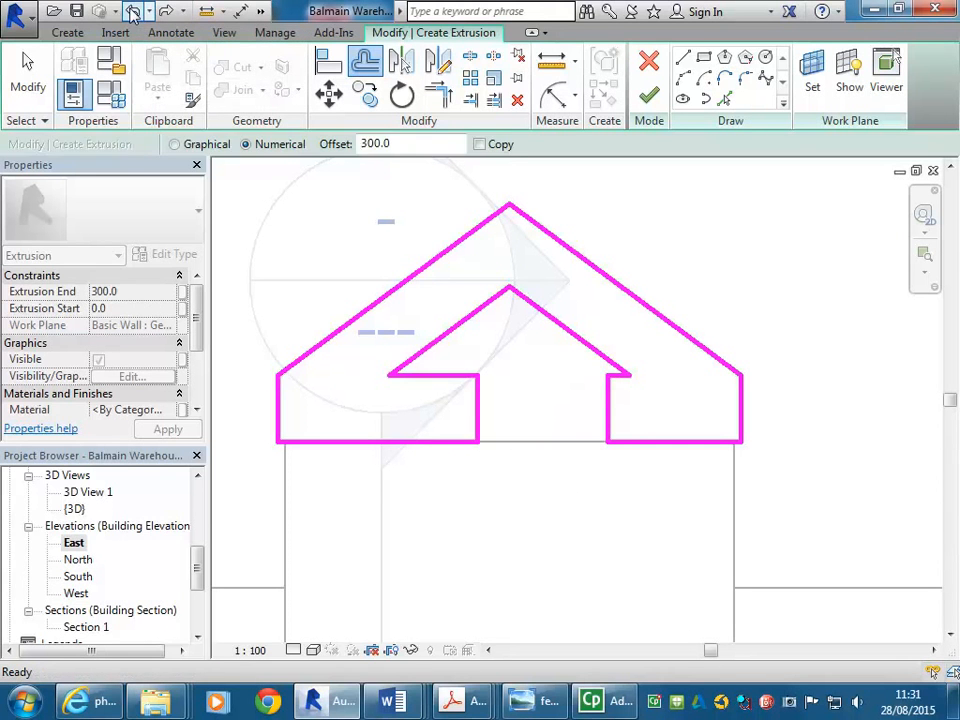
click(133, 14)
Move both inner vertical lines 200 mm toward the gable centre
drag(401, 146, 279, 149)
text(200)
click(411, 415)
key(ctrl+z)
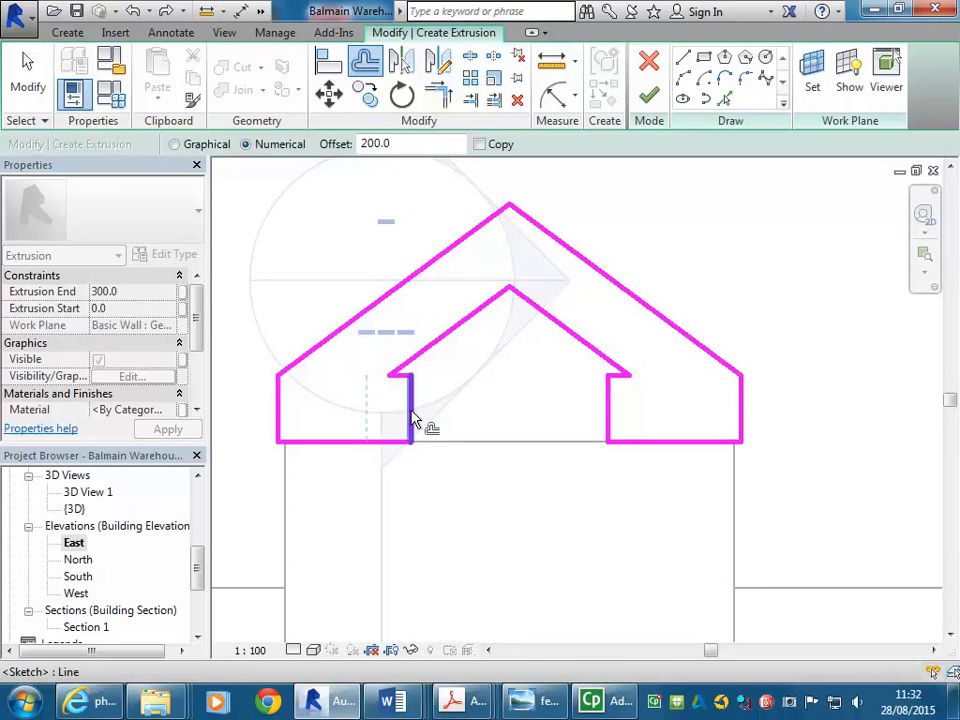
click(415, 418)
click(610, 418)
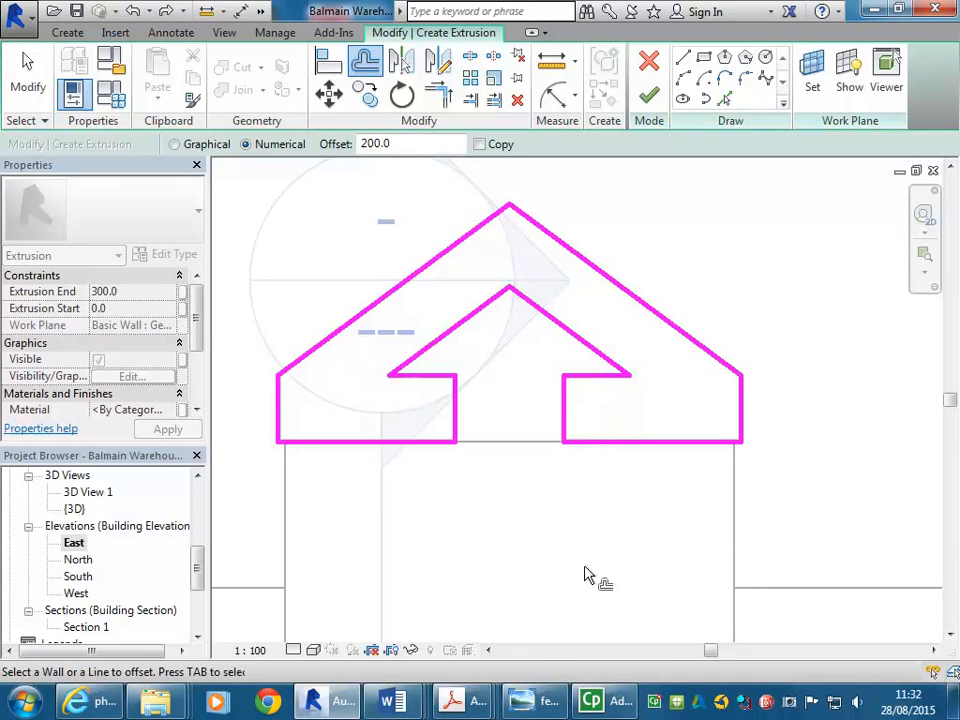
Compare the profile with the reference photo and finish the extrusion sketch
click(540, 701)
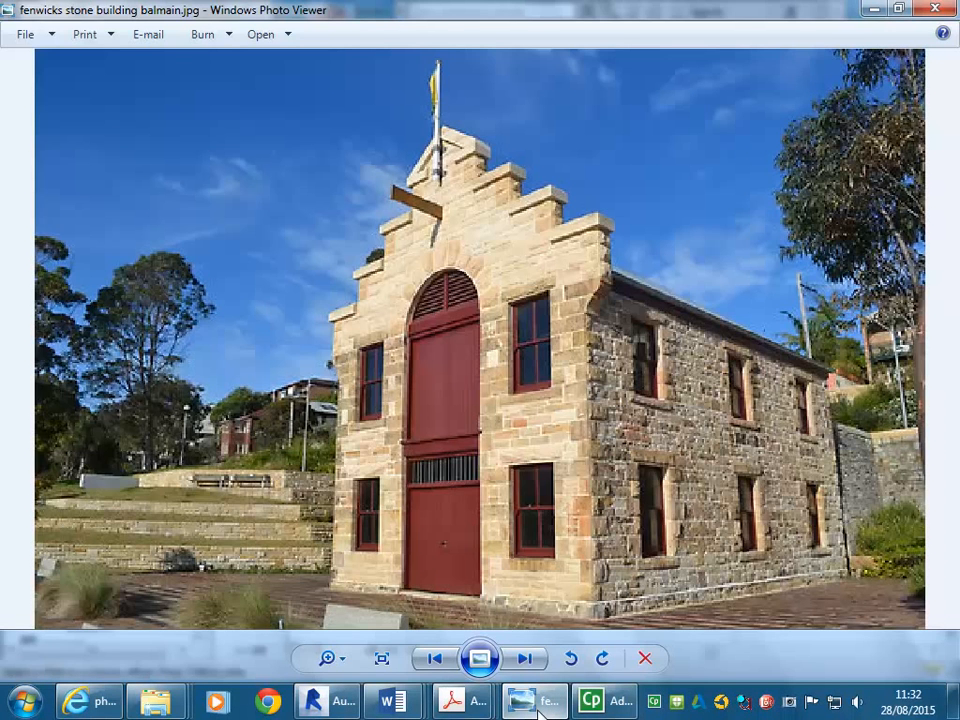
click(540, 705)
mouse_move(549, 487)
middle_down()
mouse_move(549, 433)
mouse_move(505, 470)
middle_up()
scroll(549, 433, down, 2)
scroll(530, 387, down, 3)
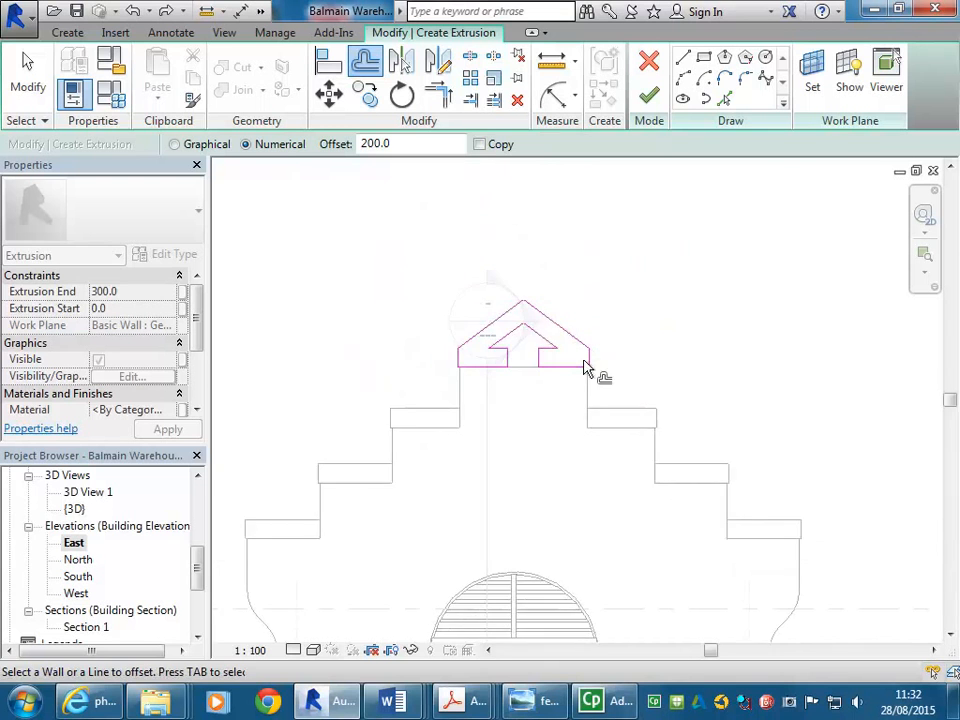
middle_drag(585, 369, 546, 362)
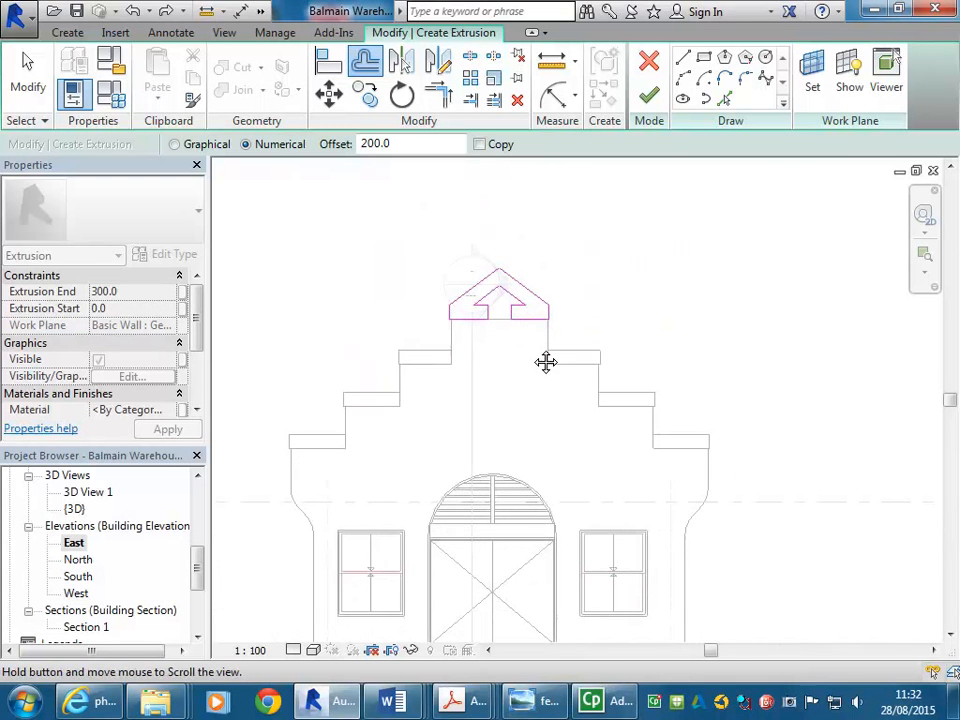
click(648, 97)
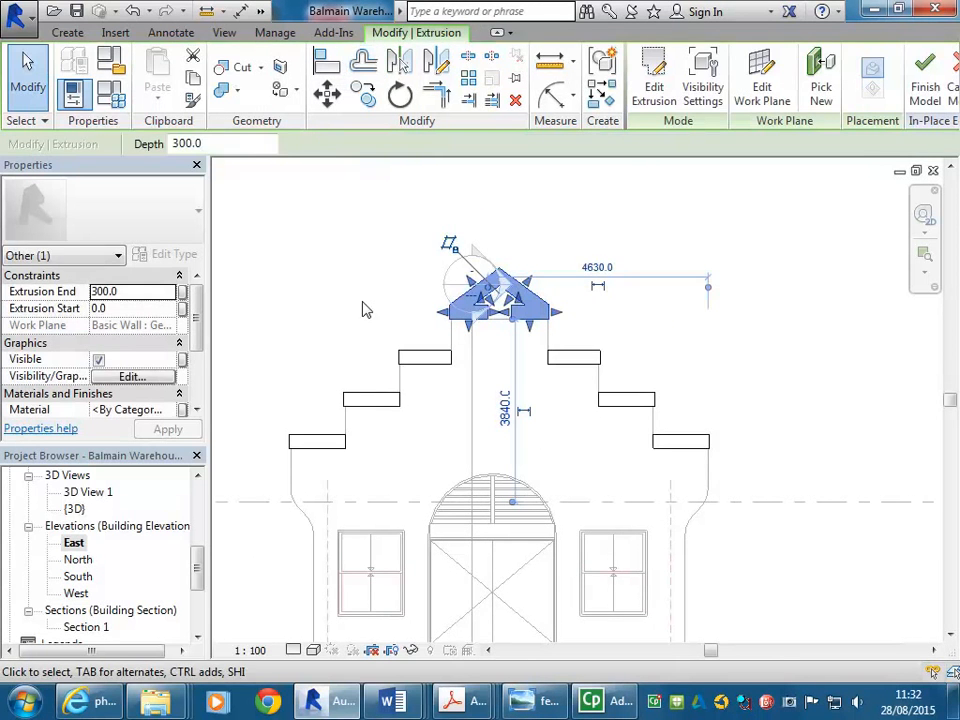
Open the default 3D view to inspect the new gable-top extrusion
click(262, 12)
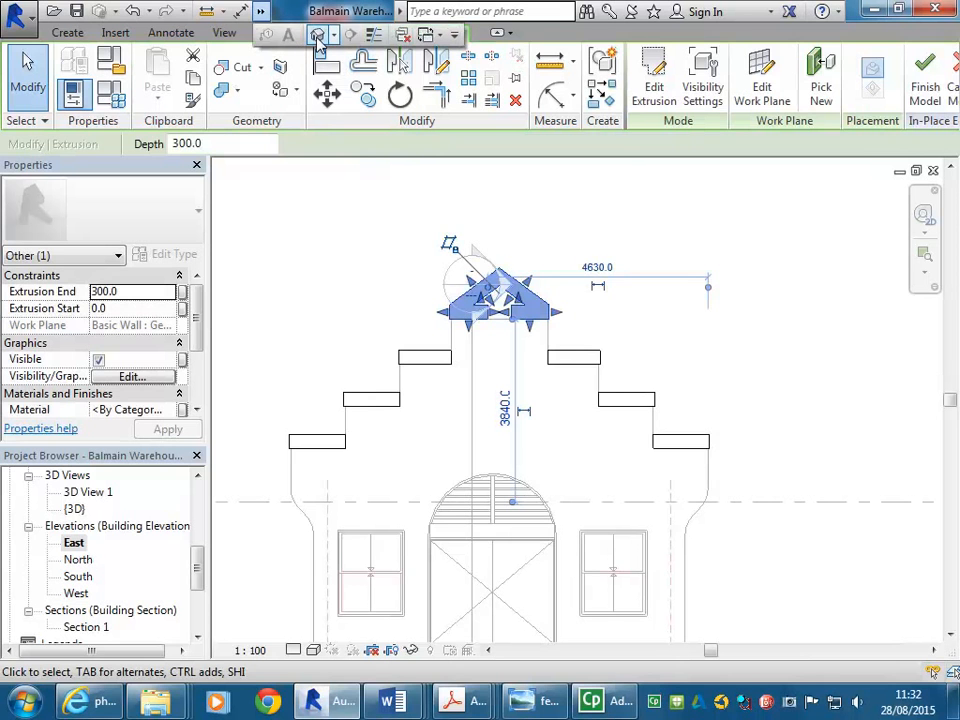
click(317, 35)
scroll(480, 210, up, 5)
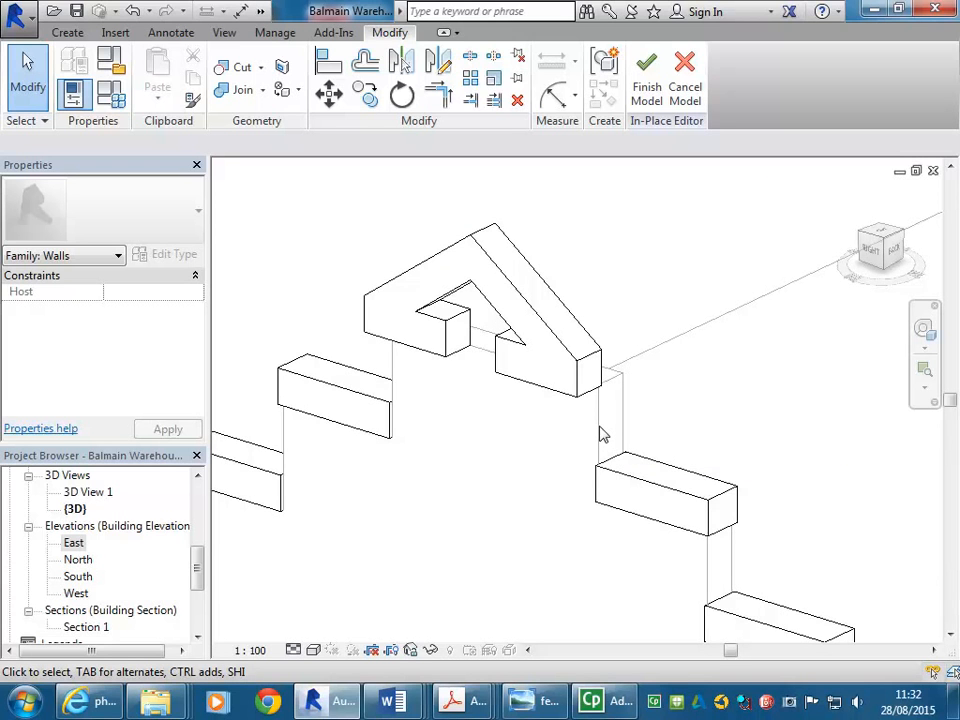
In the Site plan, stretch the gable-top extrusion's faces so it runs from -330 to 30 mm, 360 mm deep
drag(203, 569, 197, 481)
click(73, 579)
double_click(72, 579)
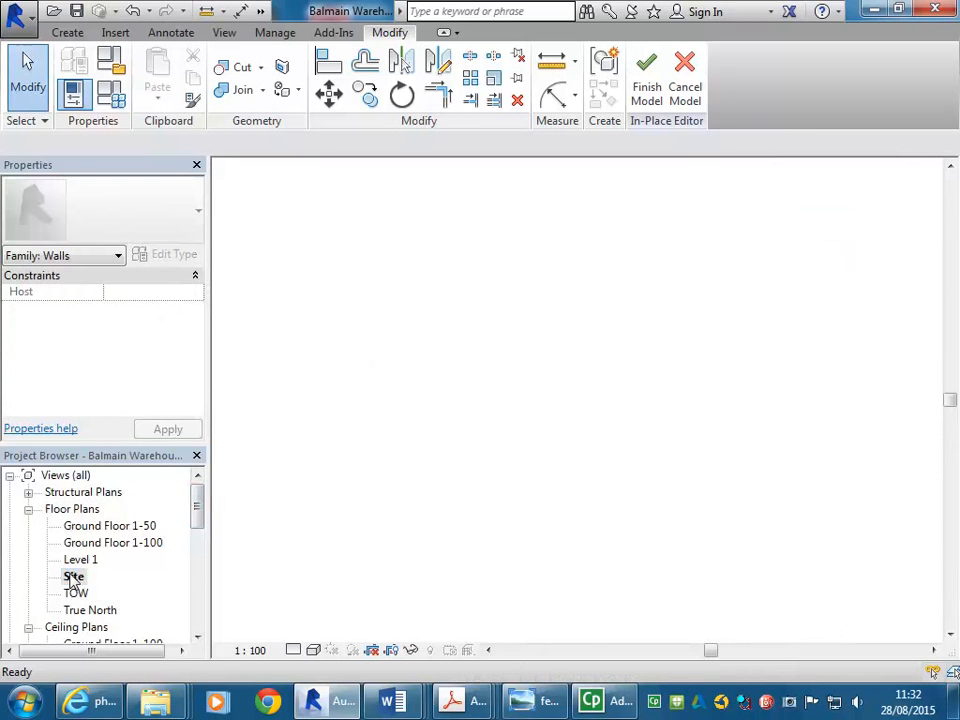
scroll(390, 456, down, 2)
middle_drag(390, 456, 385, 361)
scroll(386, 360, down, 3)
scroll(389, 405, up, 5)
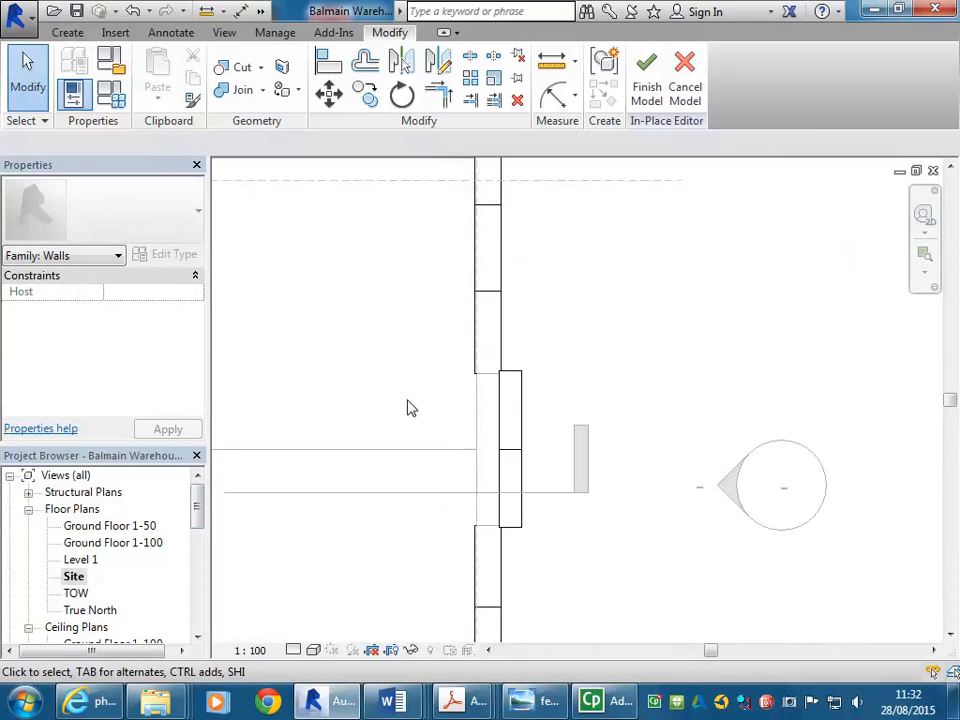
click(505, 393)
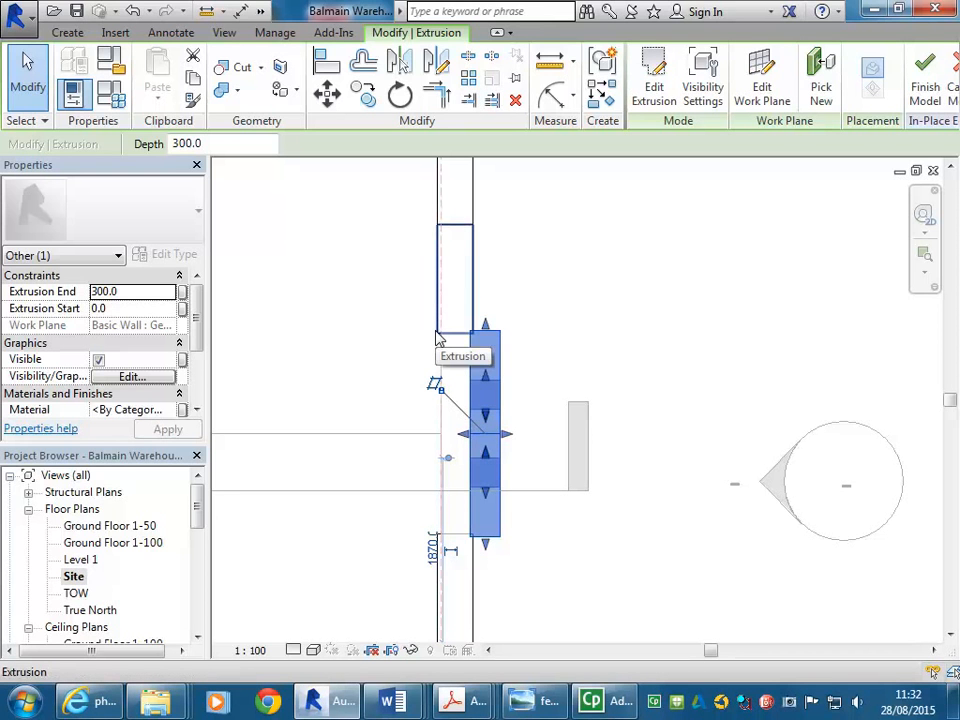
drag(463, 440, 655, 385)
scroll(440, 321, up, 2)
scroll(430, 332, down, 5)
scroll(655, 385, down, 1)
middle_drag(655, 385, 328, 338)
drag(328, 338, 518, 373)
scroll(612, 348, up, 3)
scroll(529, 375, up, 3)
scroll(514, 380, down, 4)
middle_drag(512, 427, 461, 336)
middle_drag(539, 379, 533, 450)
scroll(537, 458, up, 2)
drag(560, 526, 504, 524)
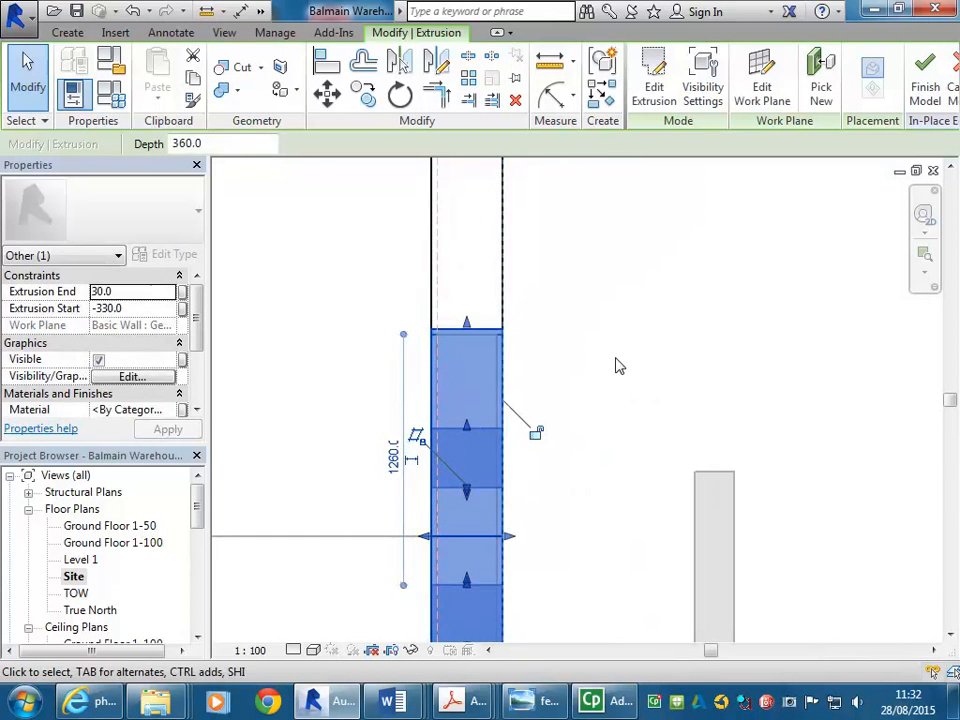
click(620, 366)
Check the gable-top extrusion in the default 3D view and finish the in-place model
scroll(620, 366, down, 4)
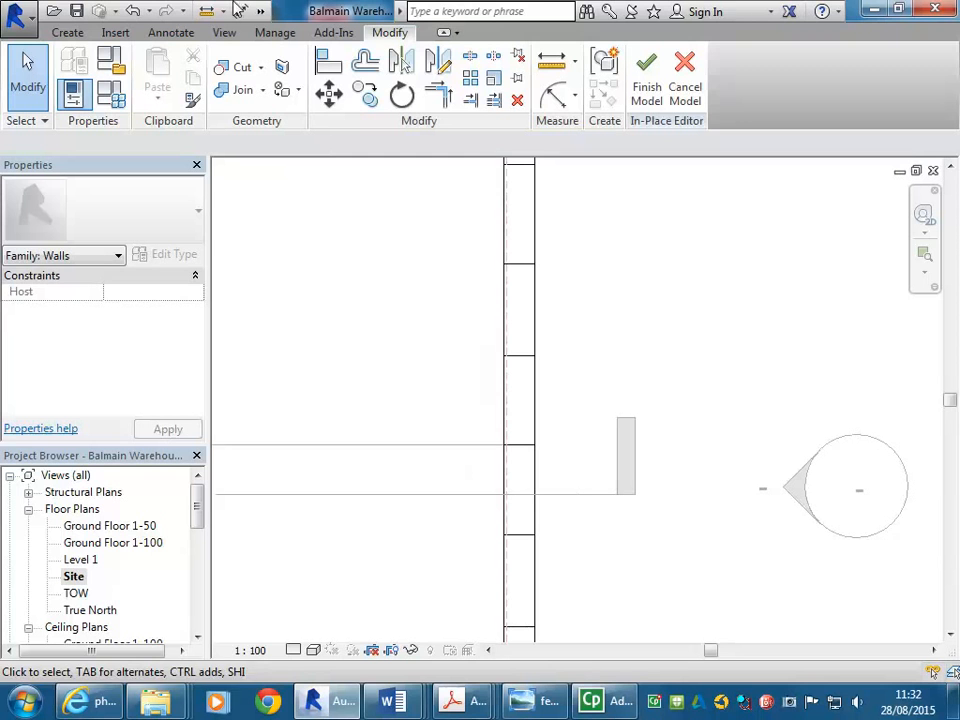
drag(197, 513, 193, 536)
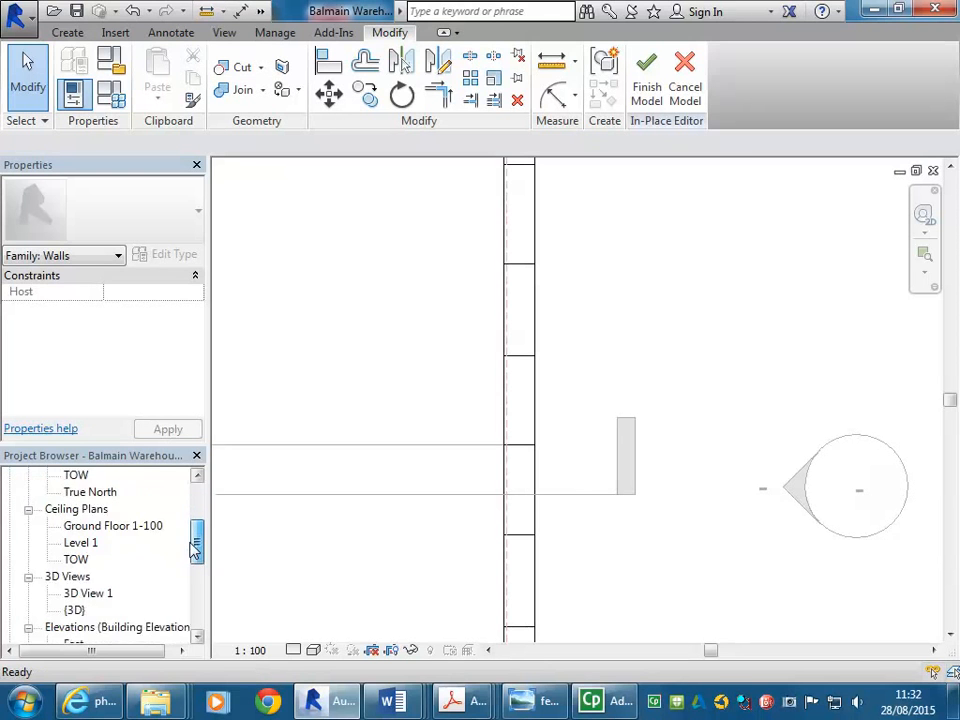
scroll(101, 579, down, 1)
double_click(74, 577)
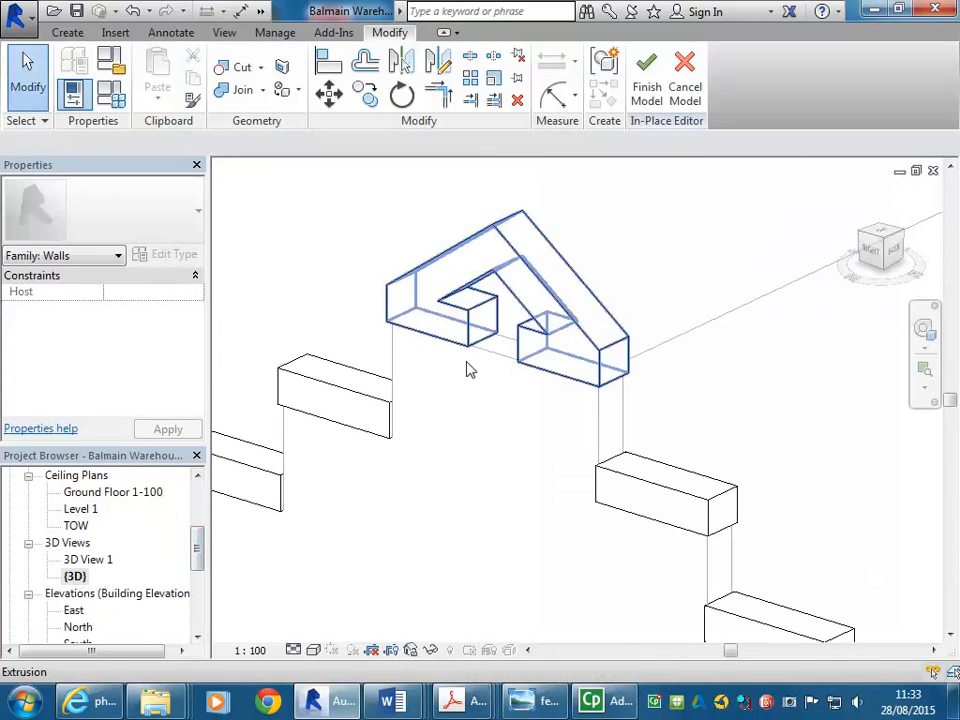
scroll(454, 452, down, 4)
mouse_move(446, 400)
shift+middle_down()
mouse_move(568, 433)
mouse_move(454, 422)
shift+middle_up()
scroll(455, 420, up, 2)
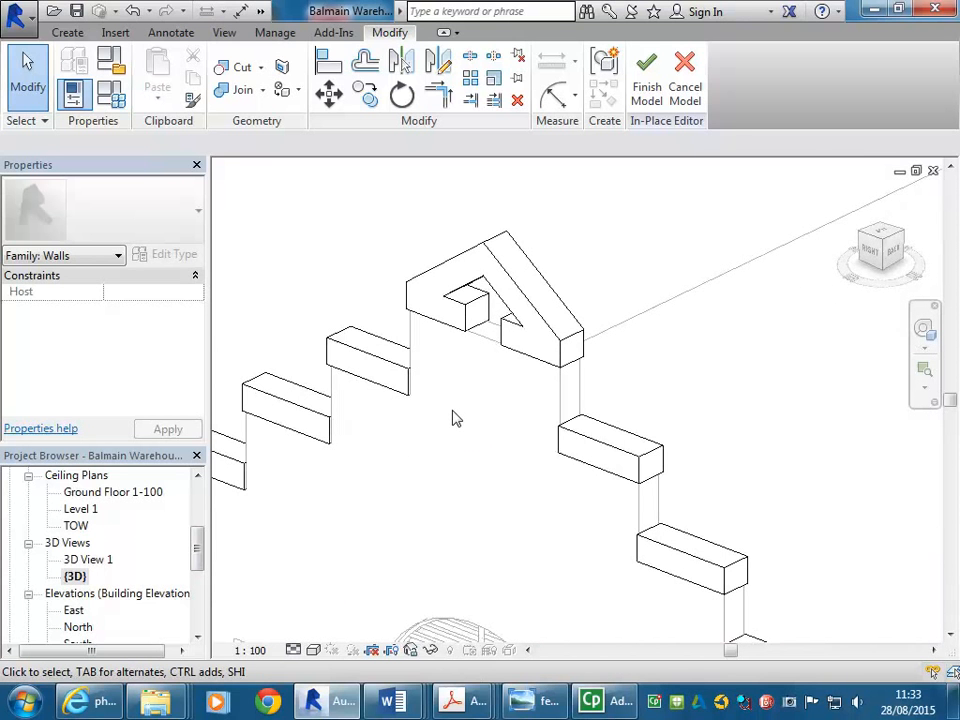
scroll(455, 418, up, 3)
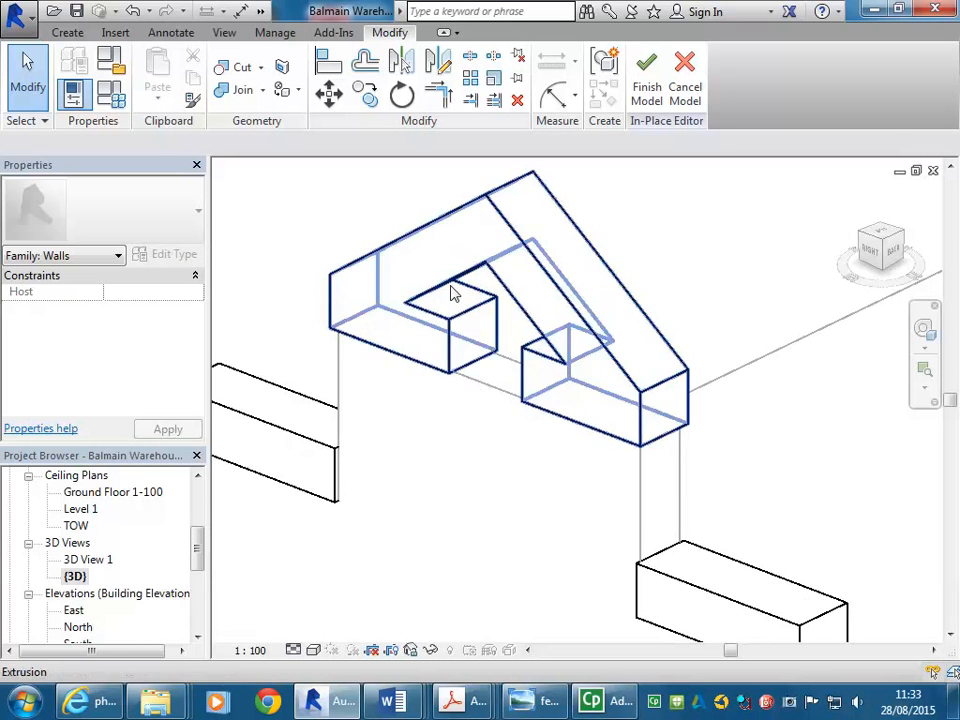
click(645, 67)
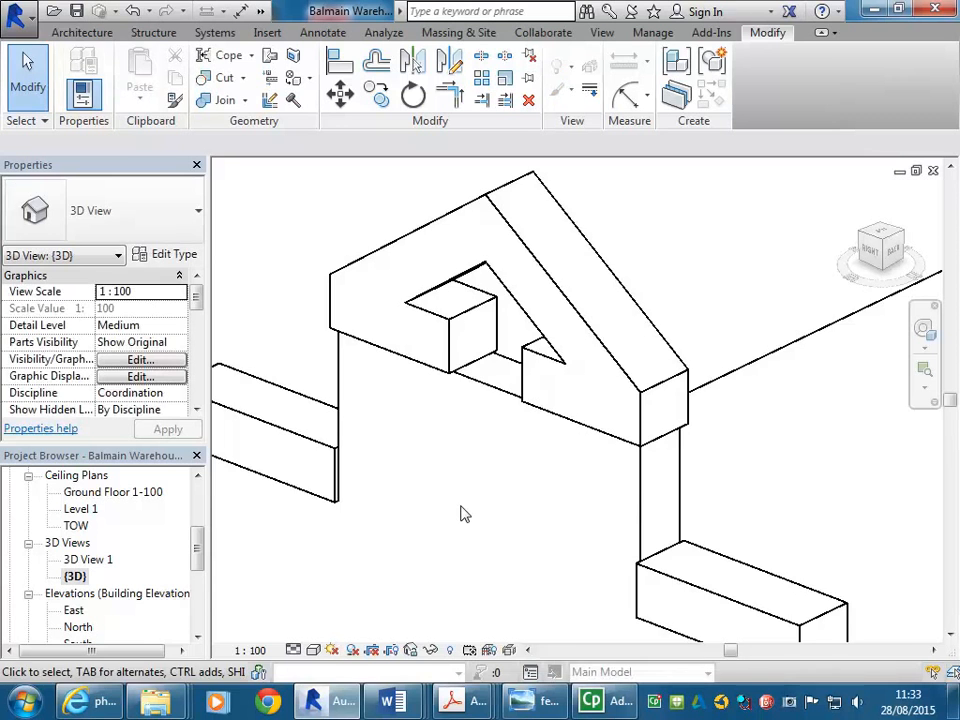
Edit the gable wall's profile in the East elevation, picking the gable-top extrusion's edges as new profile lines
scroll(461, 514, down, 2)
middle_drag(461, 514, 480, 469)
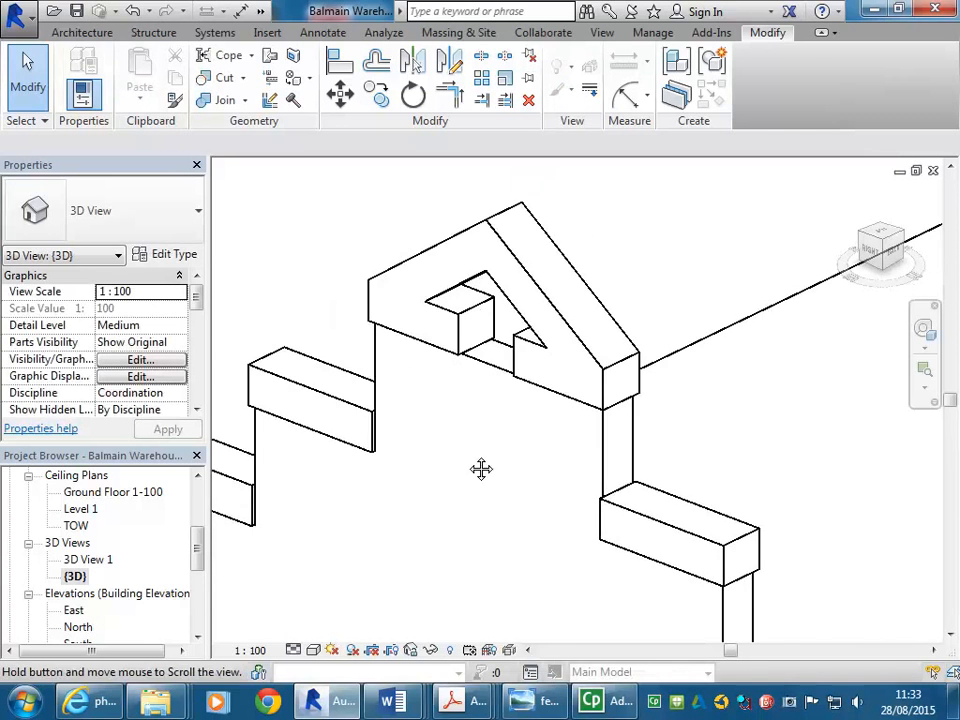
click(489, 390)
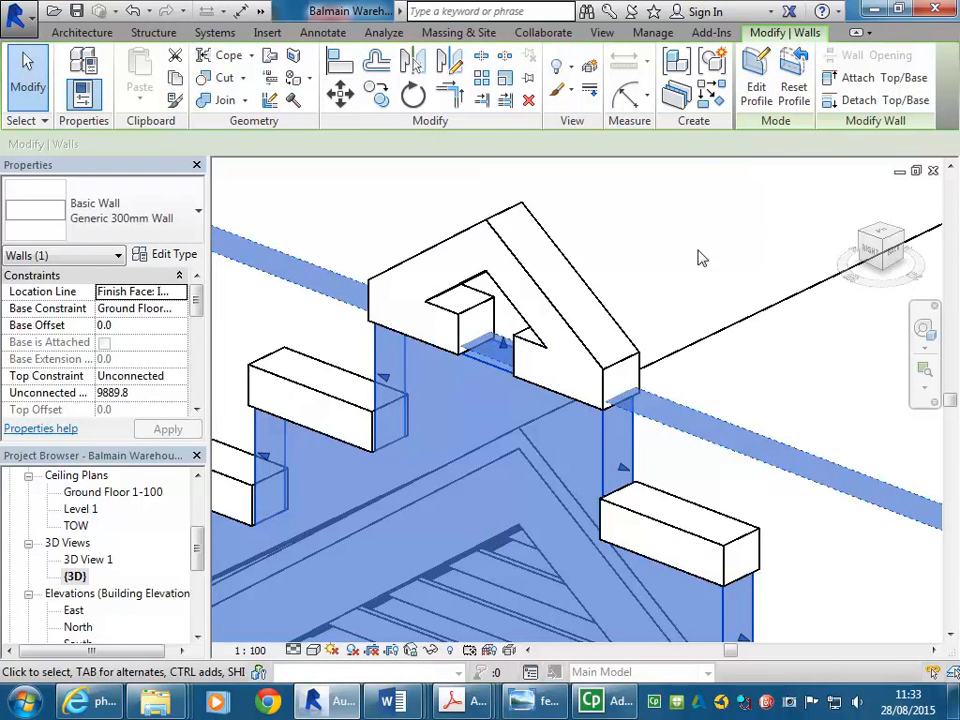
click(757, 80)
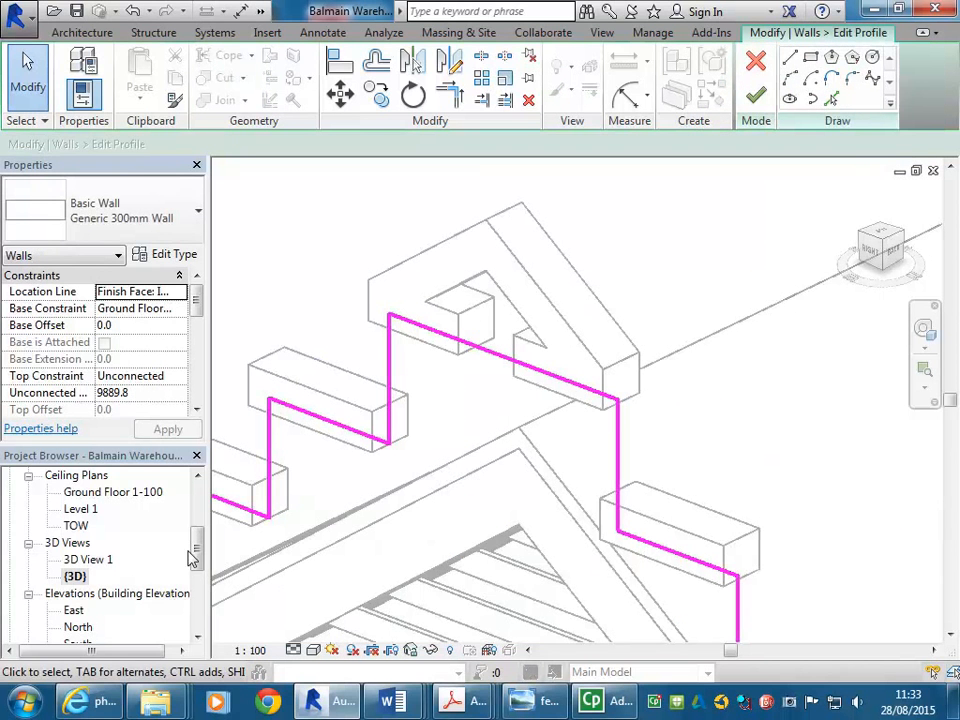
drag(200, 550, 197, 572)
double_click(77, 509)
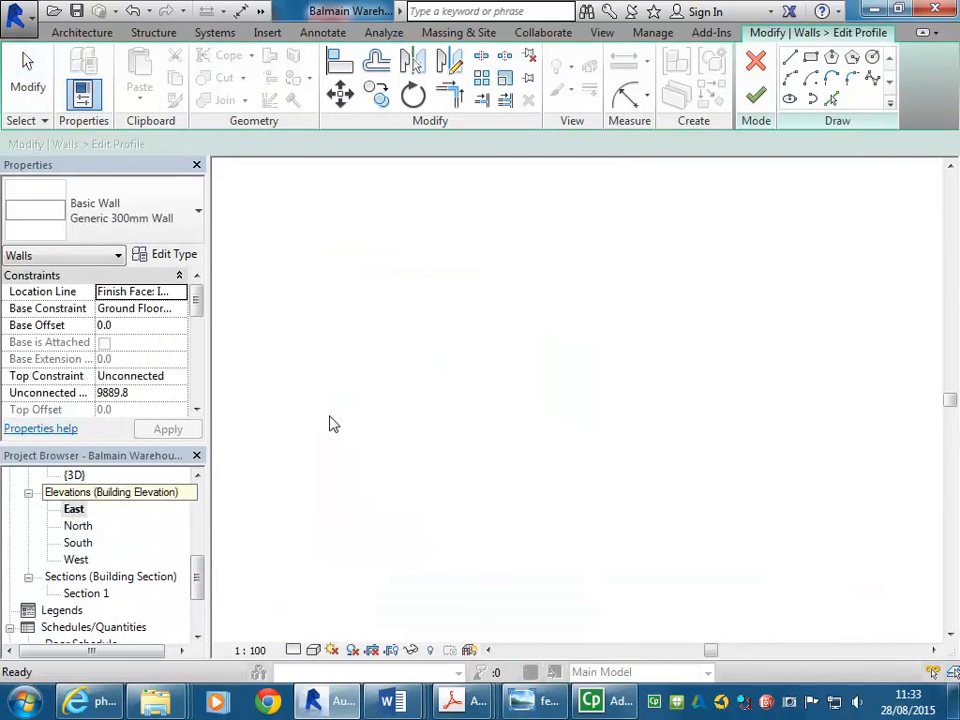
scroll(489, 326, up, 6)
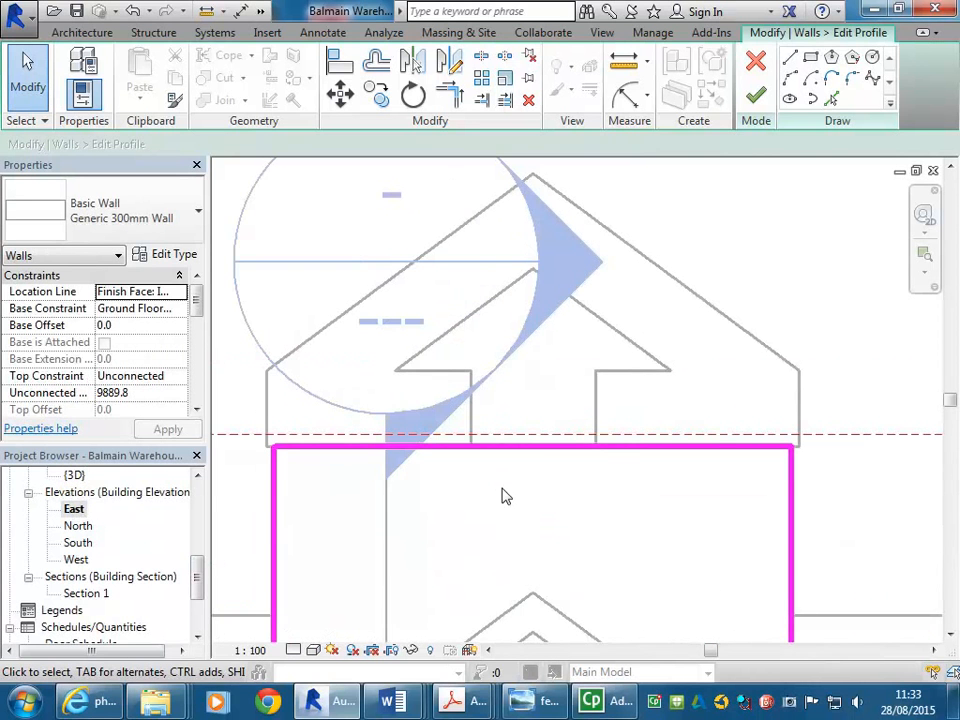
middle_drag(506, 495, 492, 542)
click(832, 99)
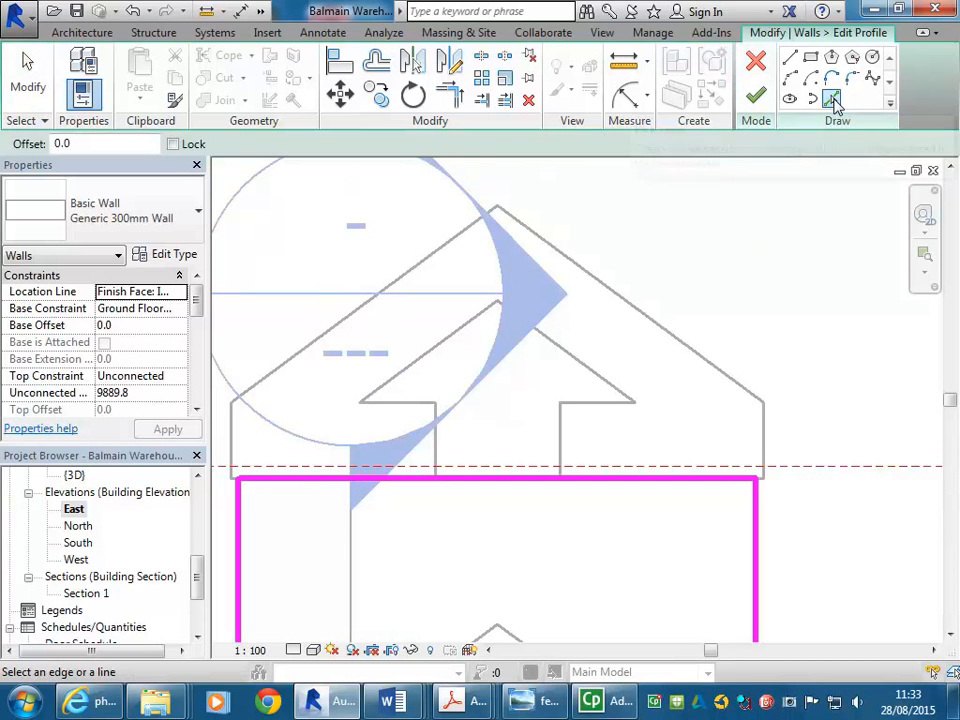
click(561, 440)
click(596, 403)
click(595, 373)
click(446, 349)
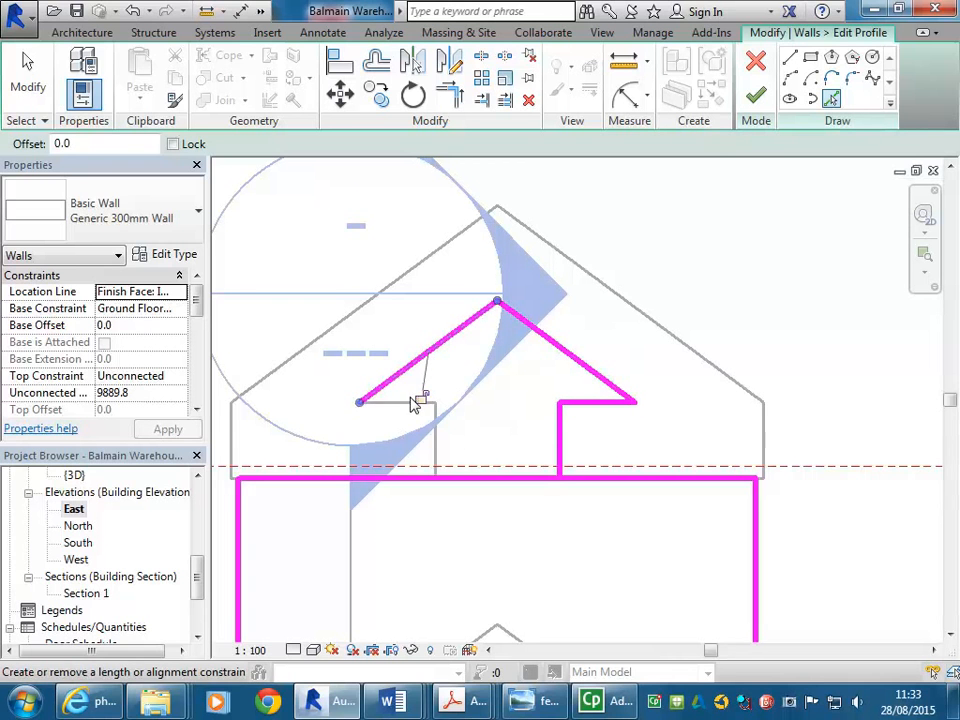
click(424, 395)
click(436, 448)
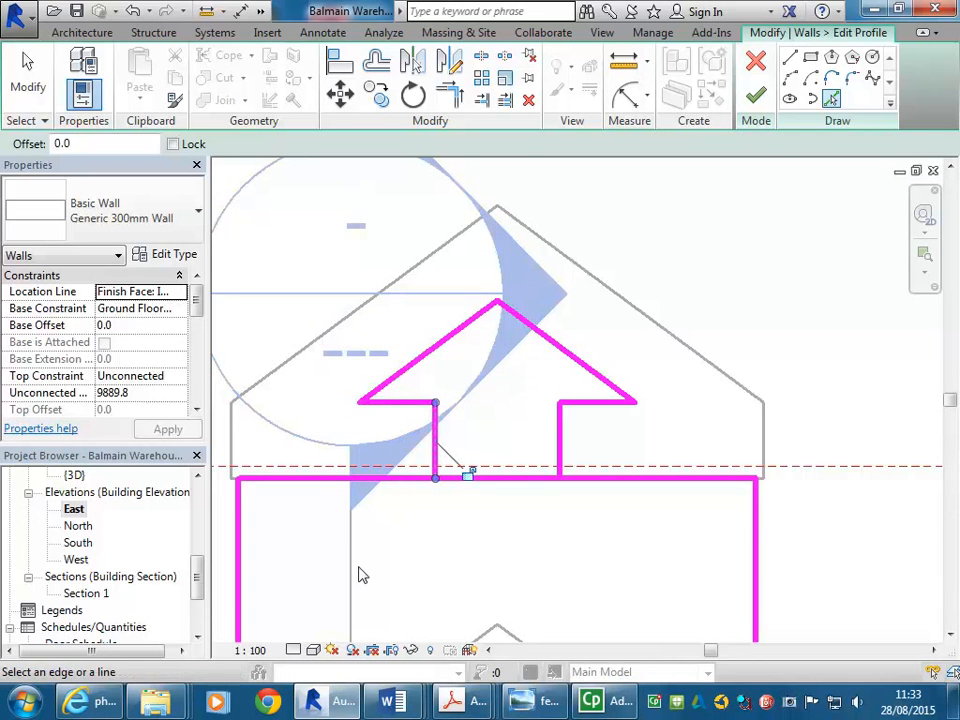
Split the wall's top profile line, trim its ends to the picked gable-top lines, and finish the profile
click(481, 55)
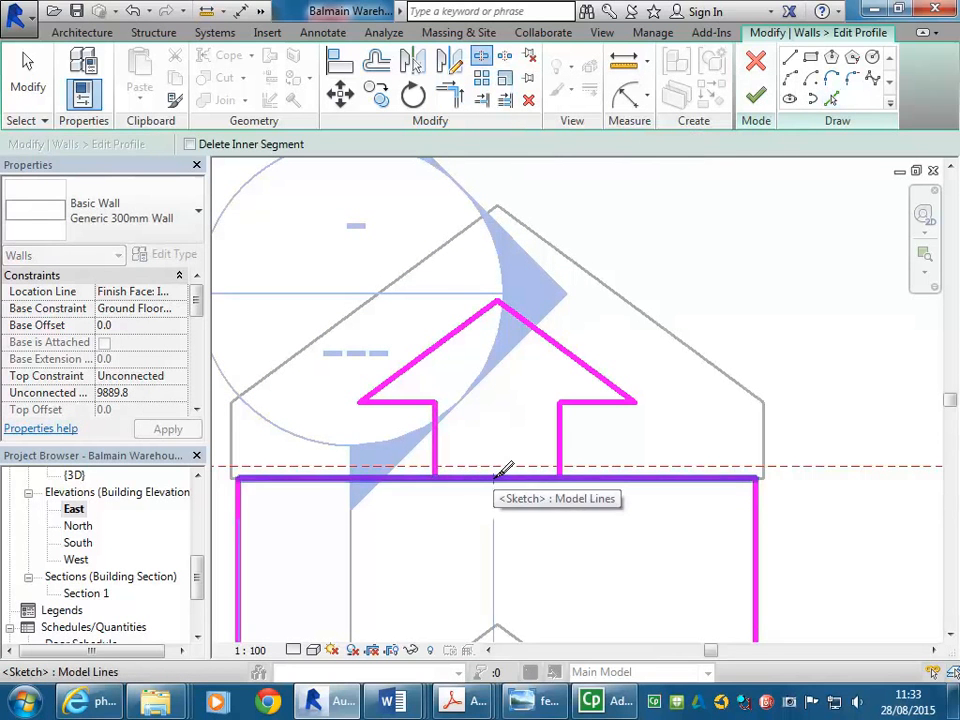
click(494, 478)
click(450, 100)
click(435, 462)
click(425, 478)
click(575, 482)
click(561, 466)
scroll(476, 472, down, 3)
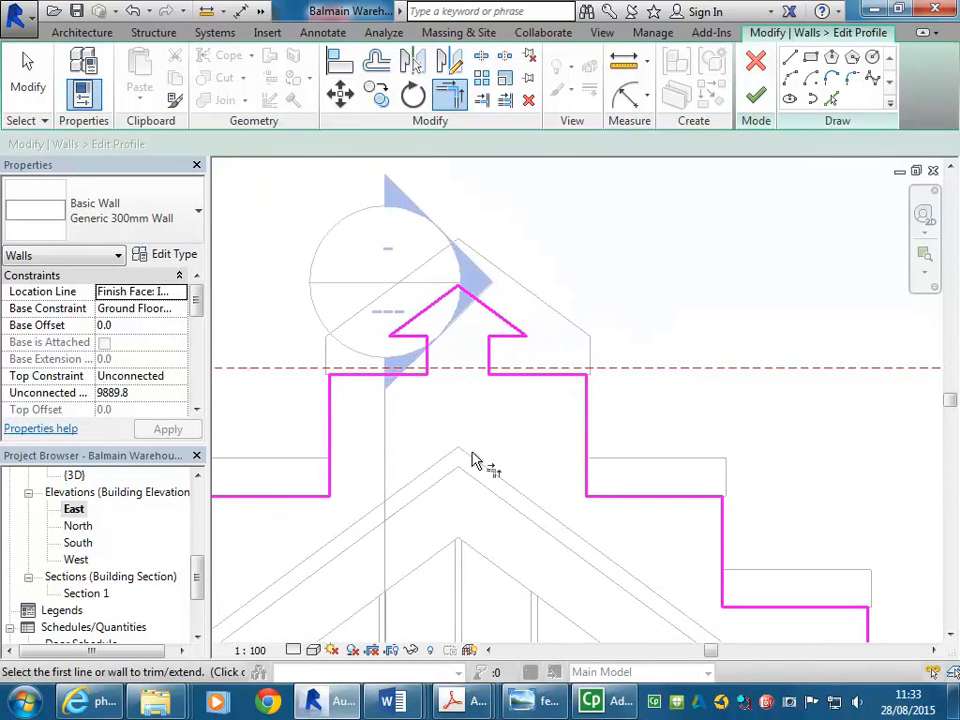
click(755, 95)
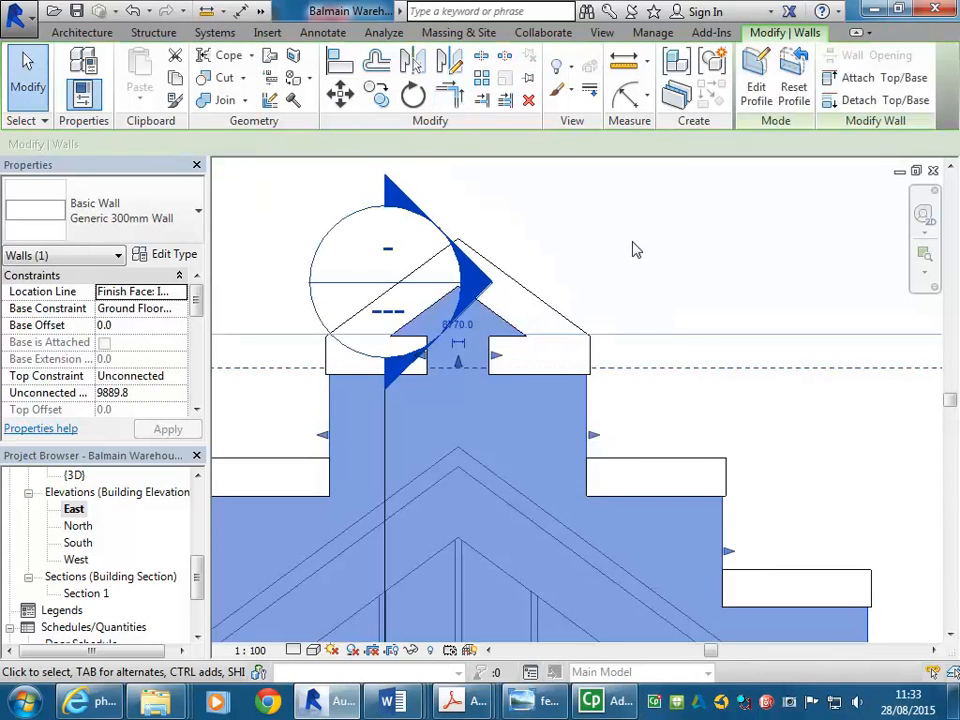
Open the default 3D view and orbit around the gable to inspect the reshaped wall
click(633, 319)
click(260, 11)
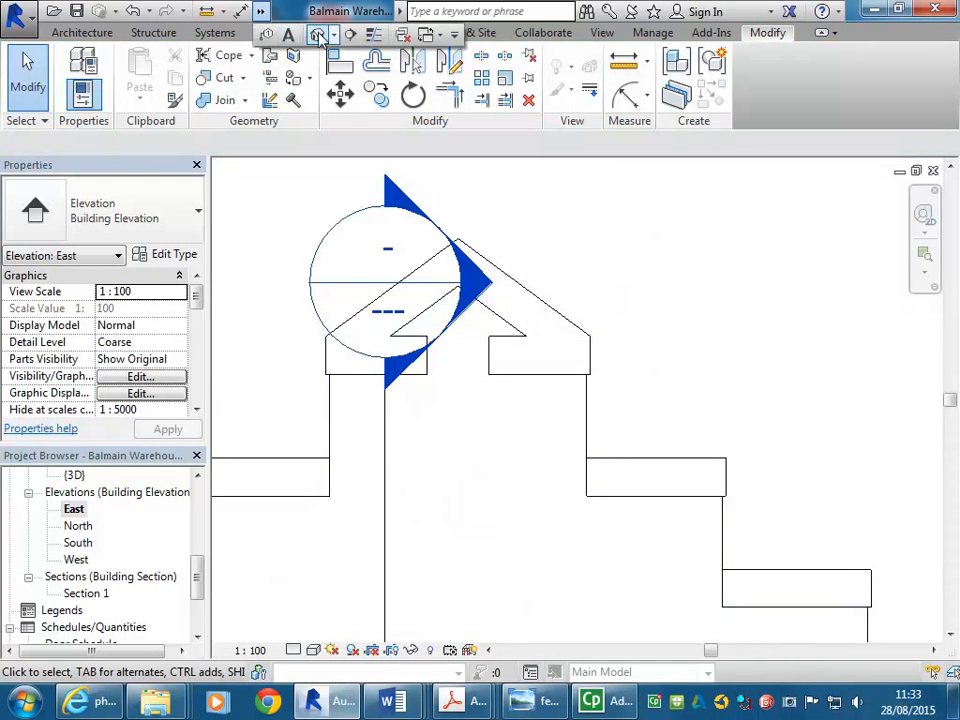
click(317, 34)
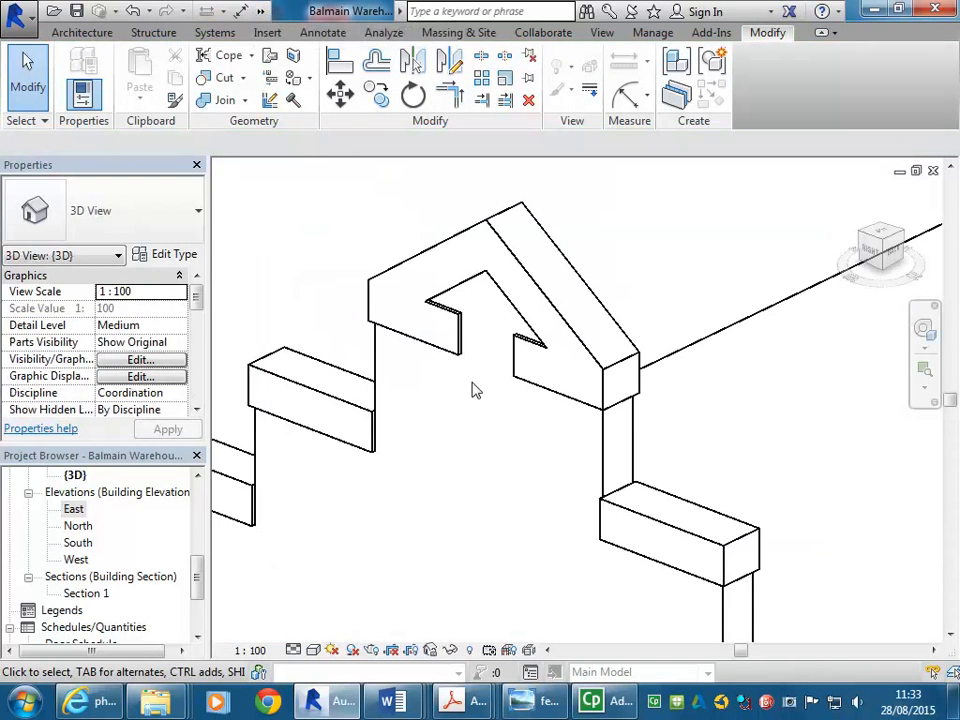
scroll(475, 390, down, 5)
middle_drag(481, 400, 566, 274)
scroll(549, 392, down, 1)
middle_drag(550, 398, 570, 354)
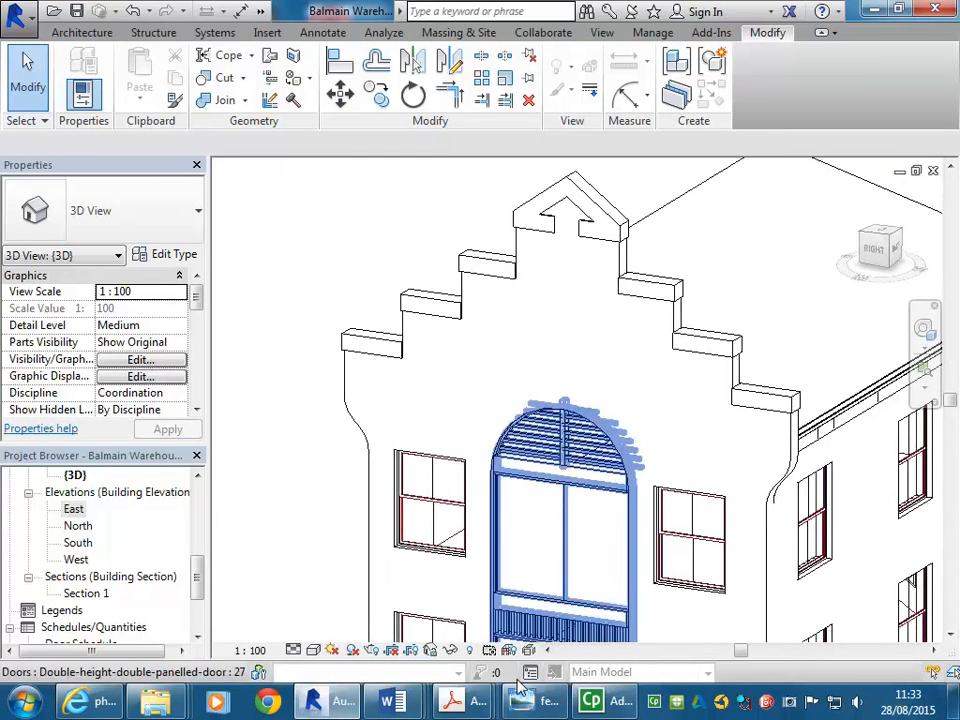
click(538, 704)
click(541, 704)
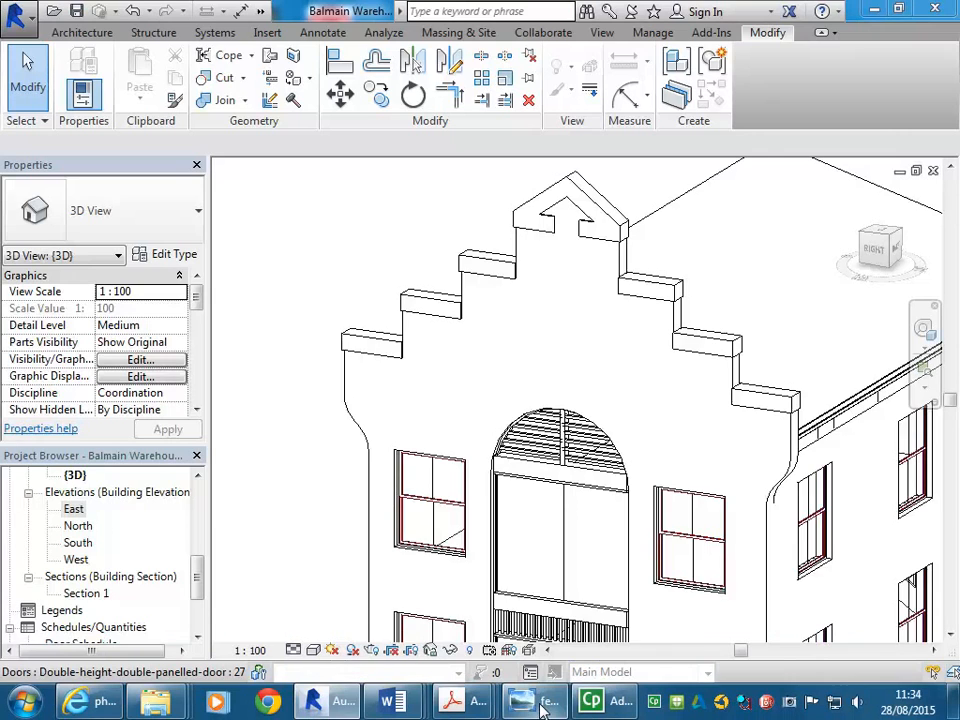
Zoom in on the gable parapet, select the in-place gable-top model and reopen it for in-place editing
scroll(559, 336, down, 2)
shift+middle_drag(581, 342, 549, 321)
scroll(533, 299, down, 2)
scroll(533, 307, up, 2)
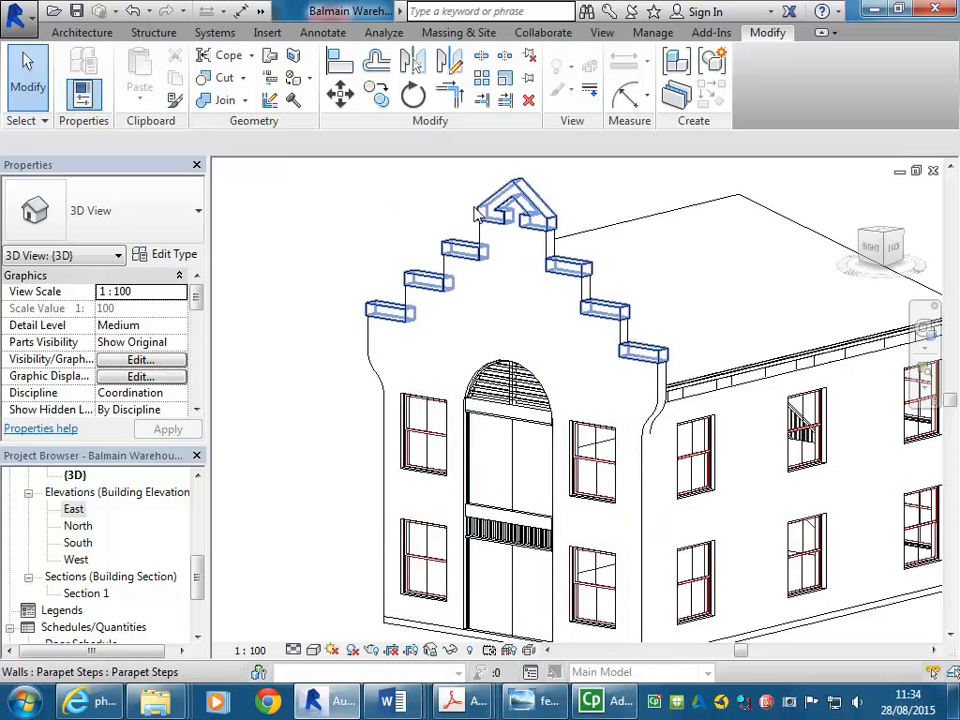
scroll(476, 213, up, 2)
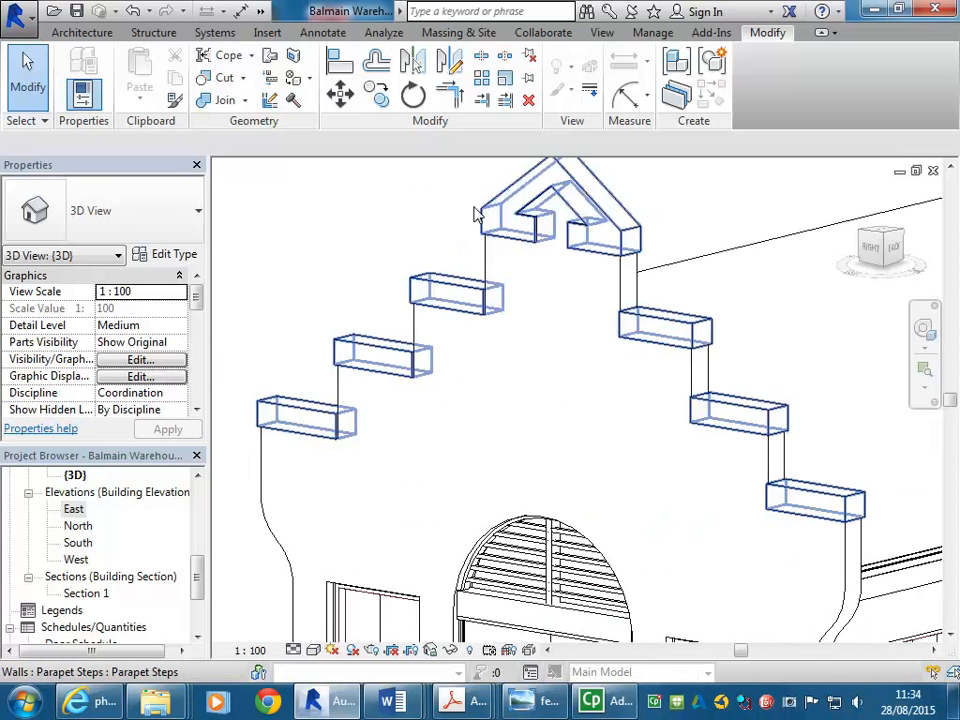
click(488, 264)
scroll(528, 452, down, 3)
click(463, 186)
scroll(505, 265, up, 3)
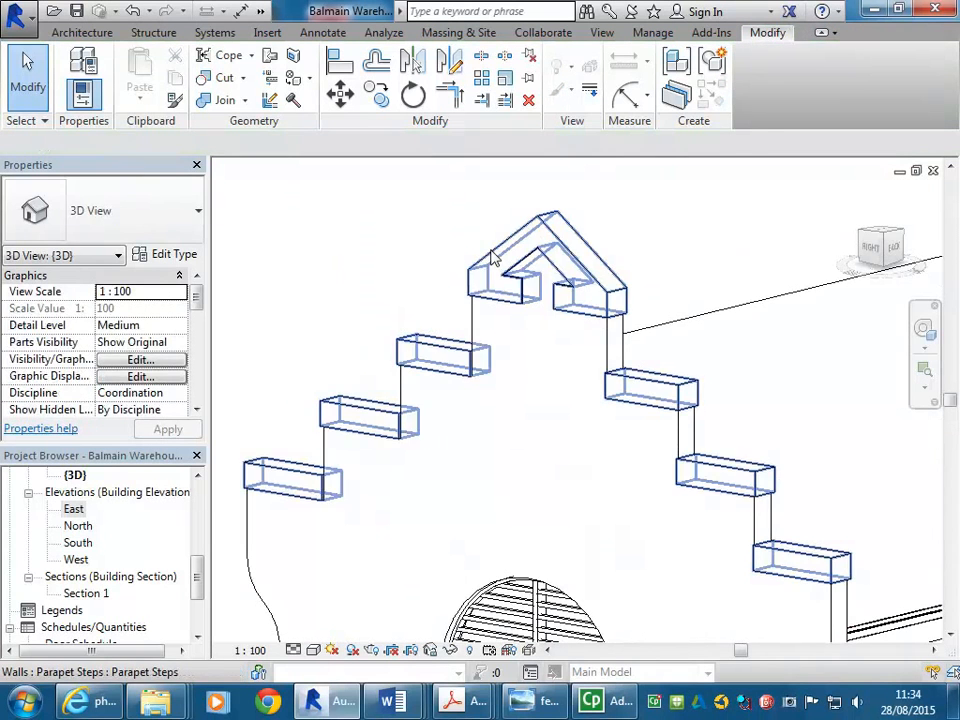
click(493, 257)
scroll(422, 257, down, 3)
scroll(400, 285, up, 3)
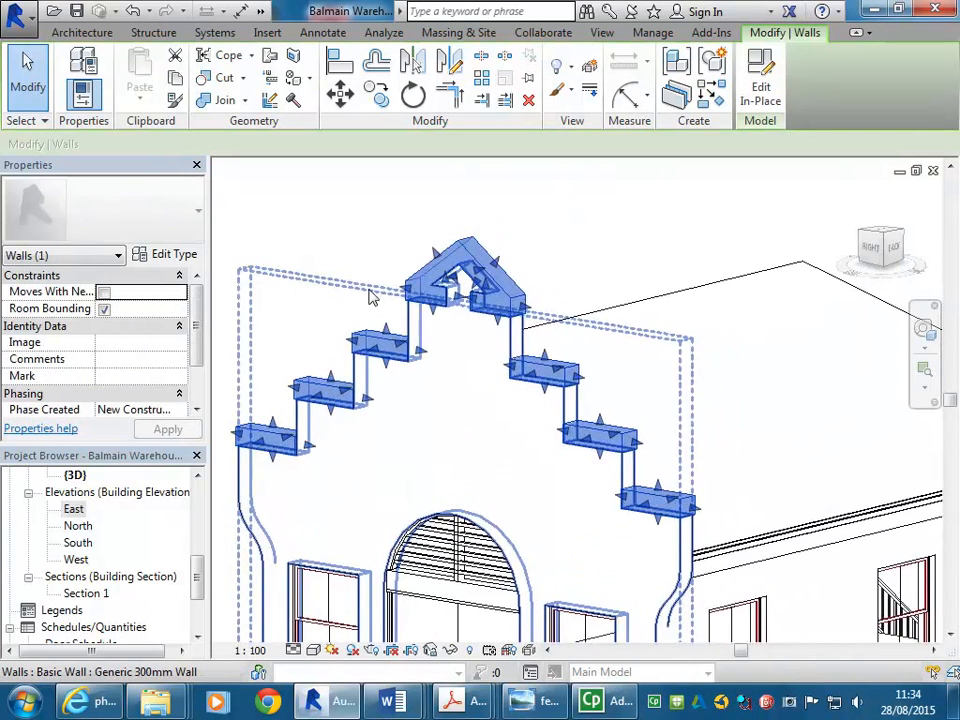
scroll(425, 265, up, 2)
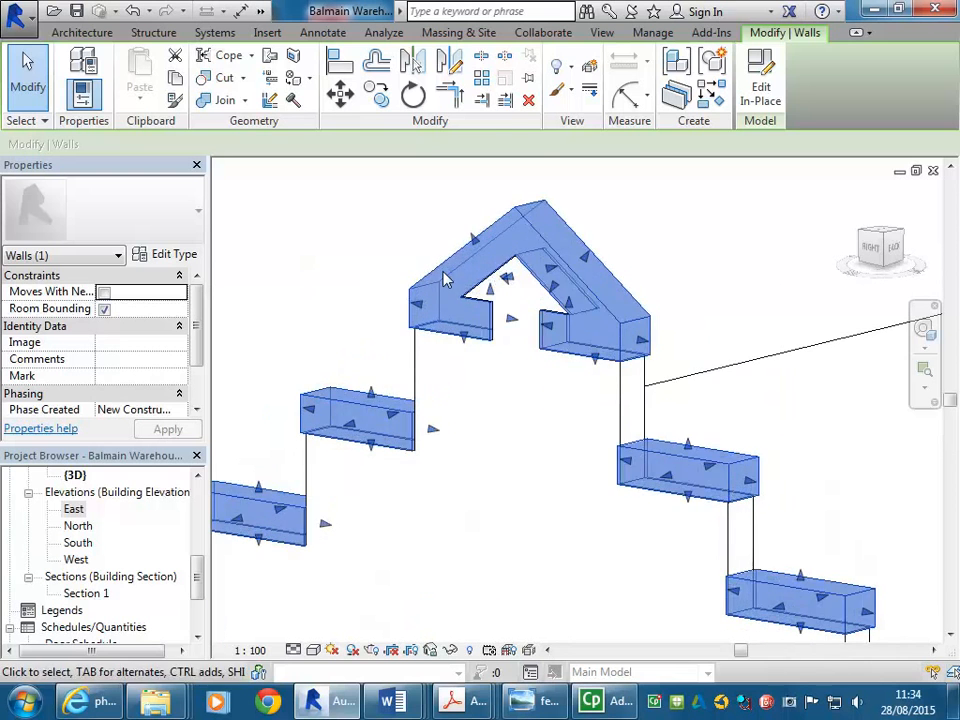
double_click(547, 320)
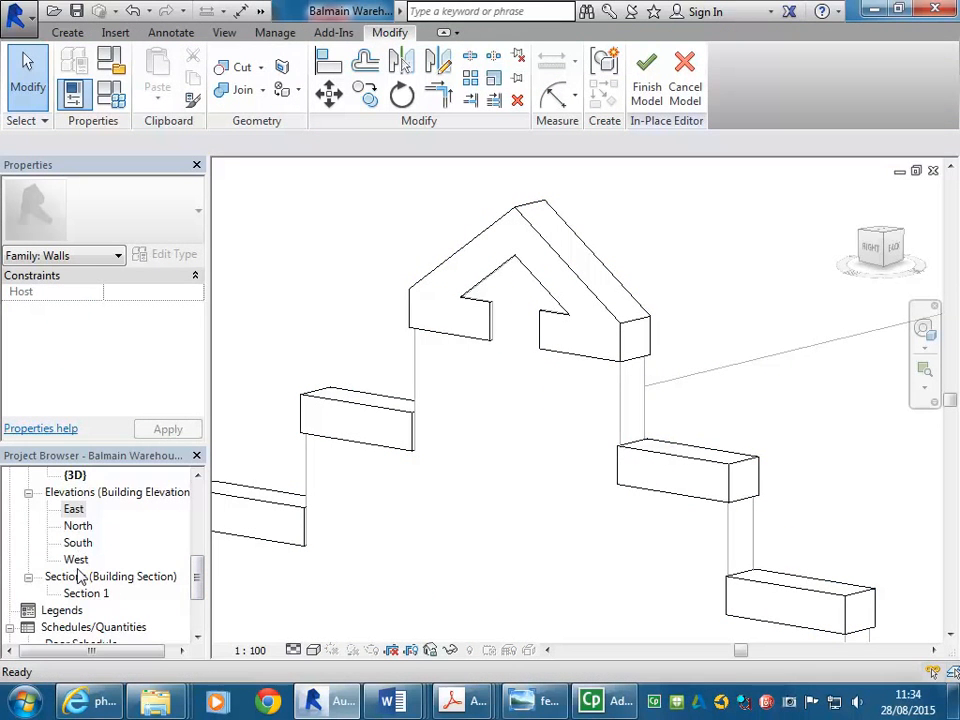
In the East elevation, select the gable-top extrusion and switch the view to Wireframe
double_click(75, 510)
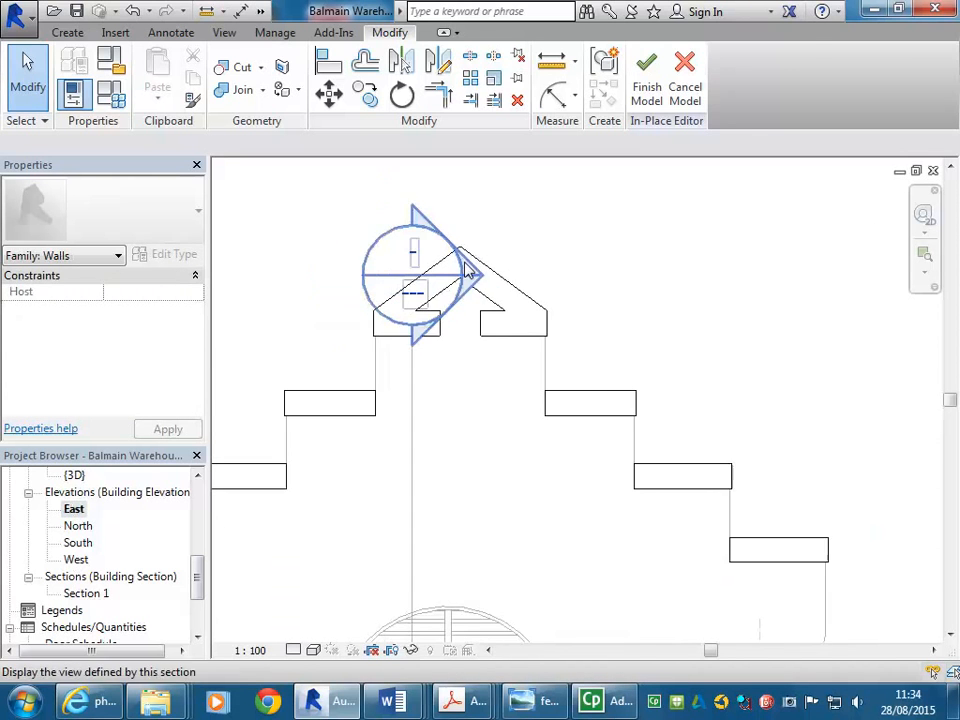
click(527, 278)
middle_drag(516, 405, 558, 430)
scroll(541, 414, up, 1)
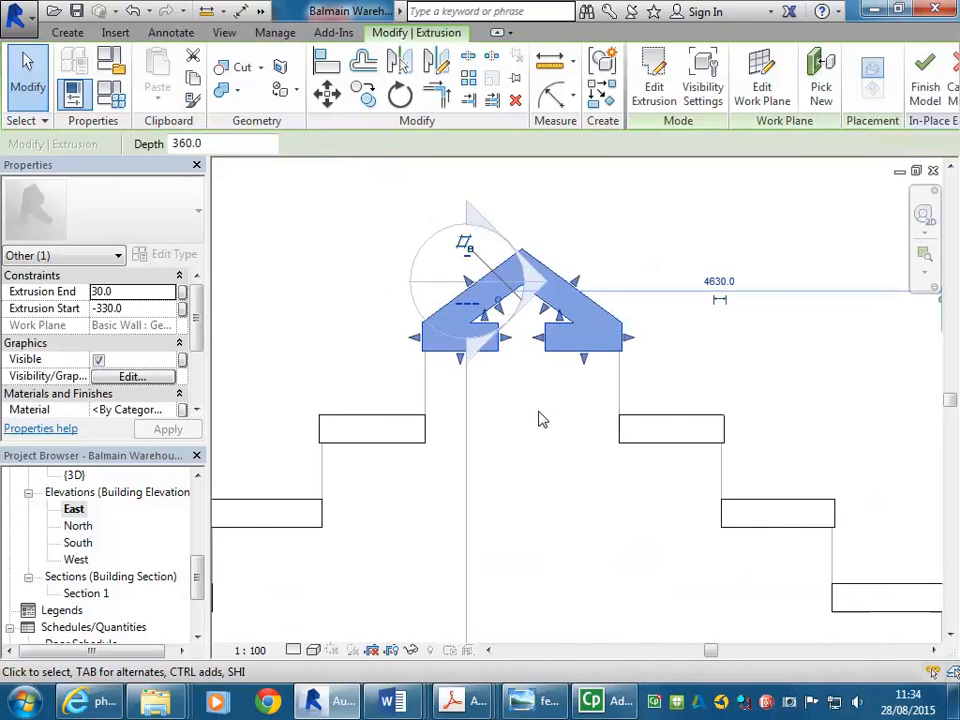
scroll(533, 384, down, 3)
click(313, 650)
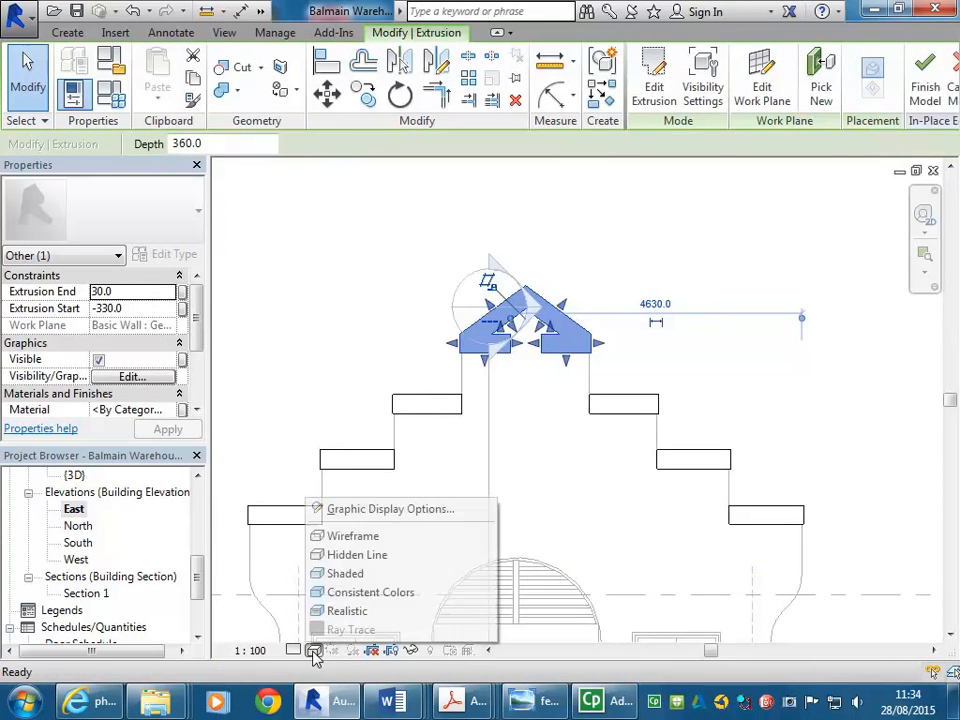
click(345, 537)
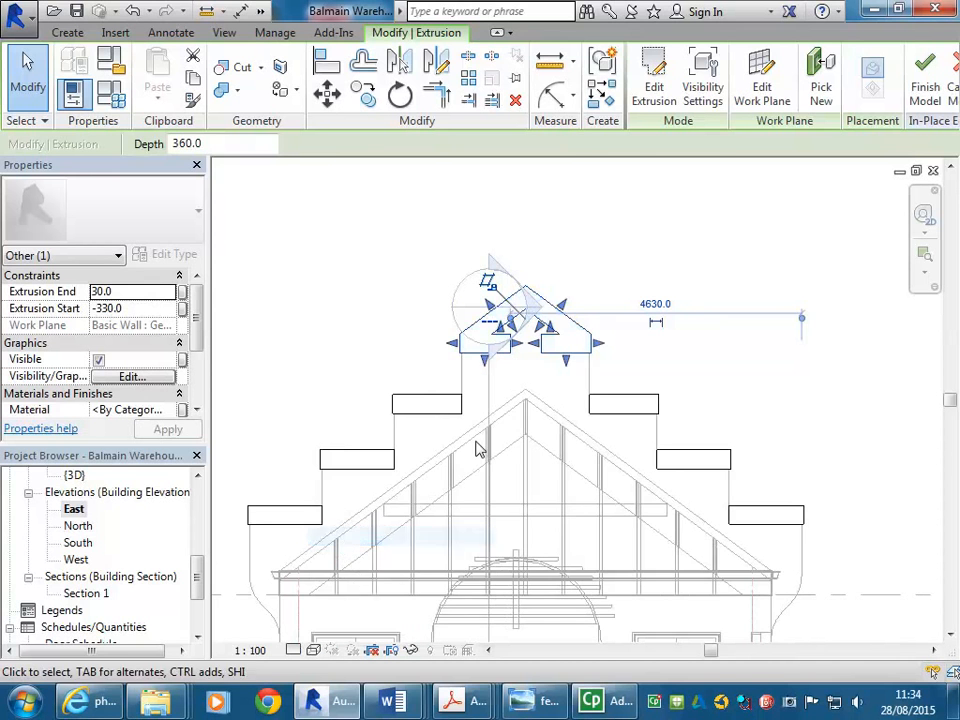
Nudge the selected gable-top extrusion down and back up to check its alignment with the parapet
scroll(560, 326, up, 3)
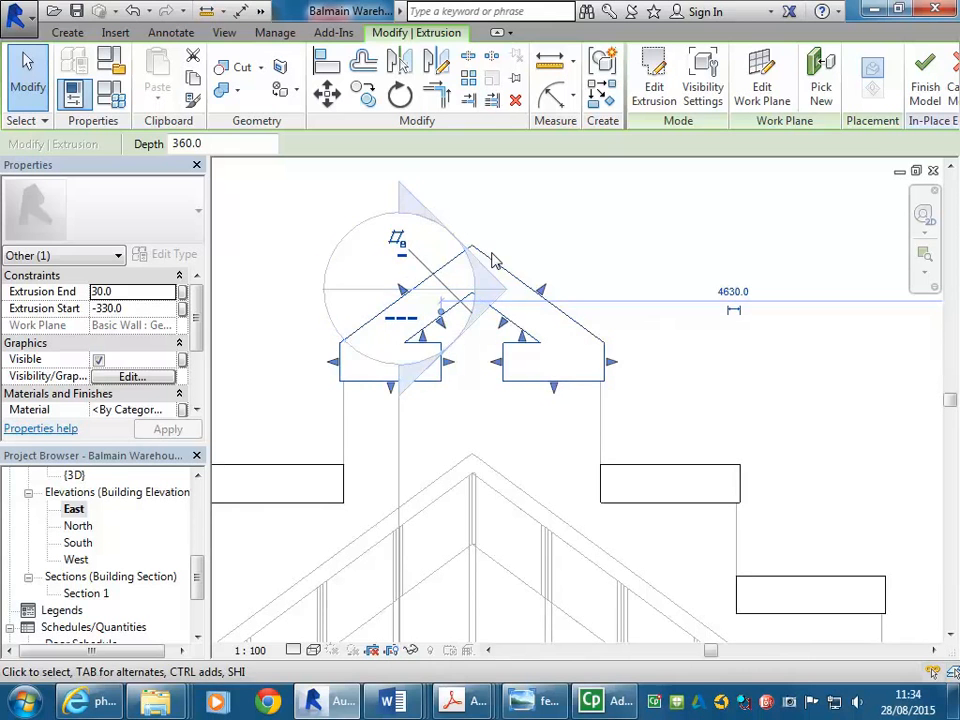
middle_drag(463, 392, 497, 328)
scroll(522, 326, down, 2)
scroll(497, 374, down, 2)
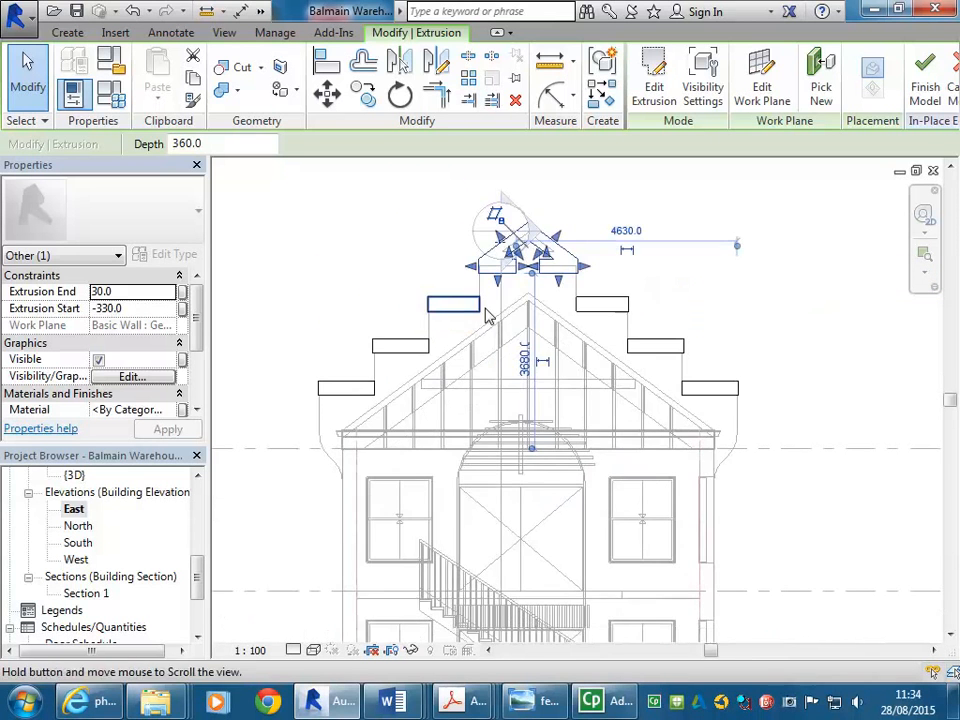
key(Down)
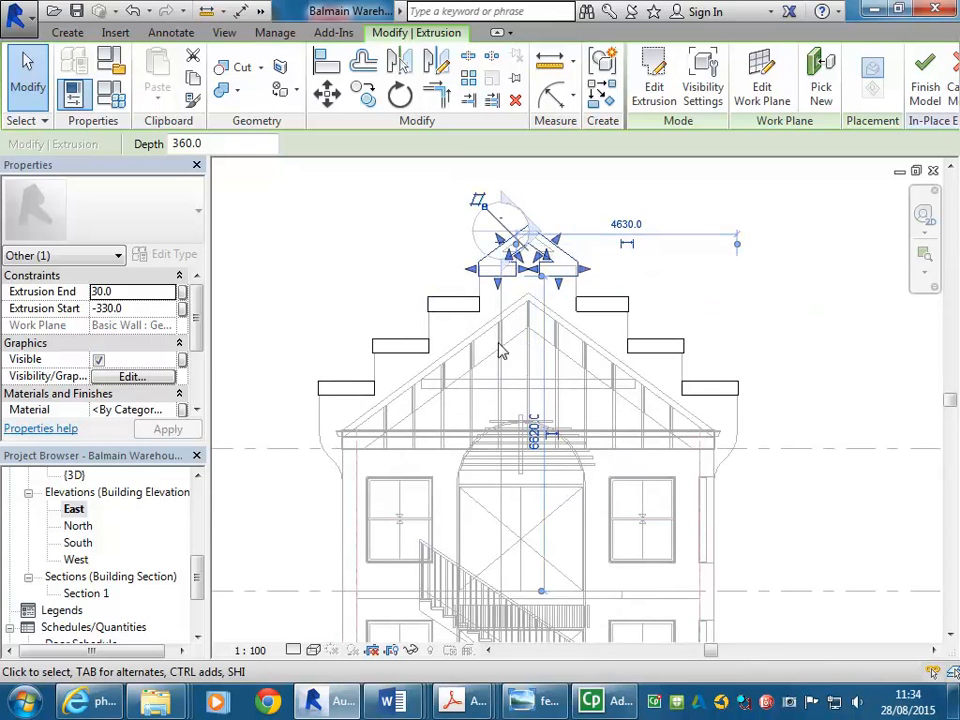
scroll(497, 302, up, 2)
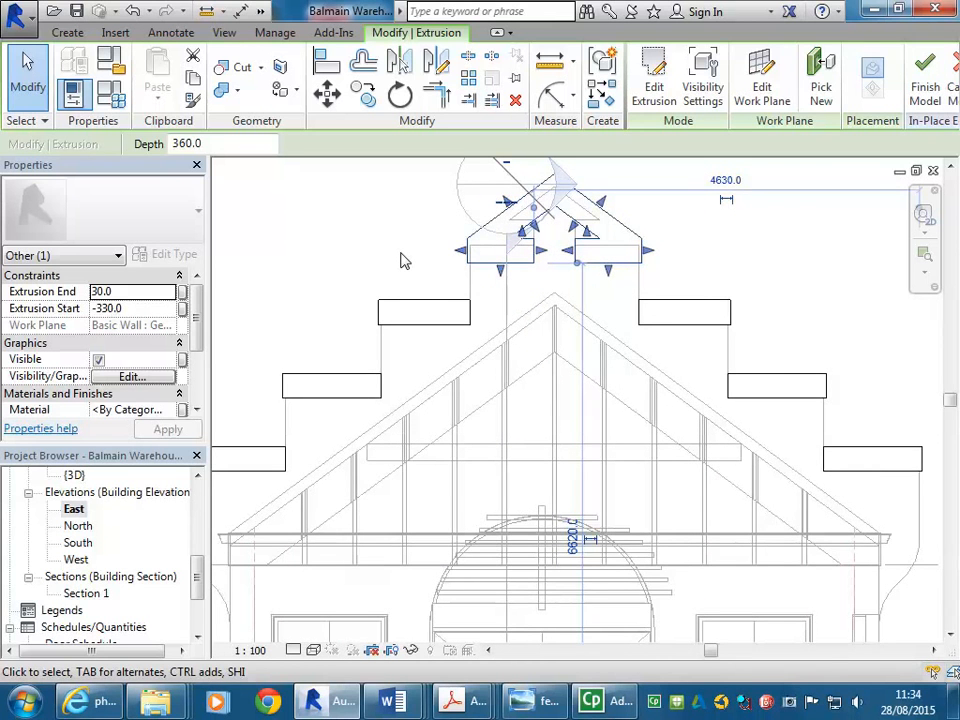
key(Up)
Compare the parapet with the reference building photo, then finish the in-place gable-top model
click(545, 709)
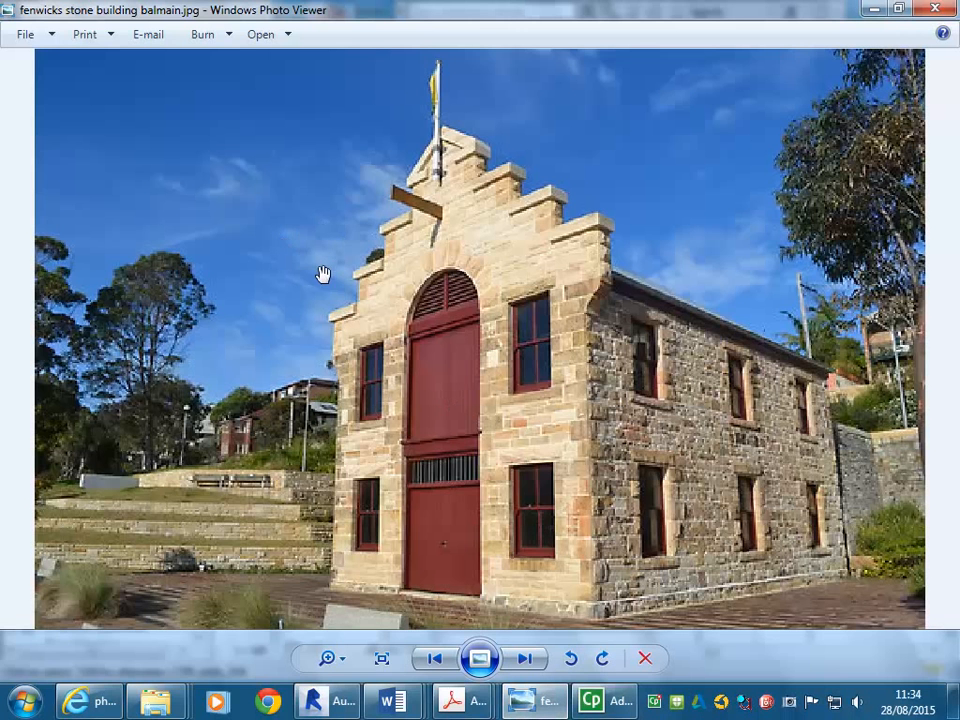
click(875, 11)
middle_drag(469, 356, 420, 411)
scroll(409, 386, down, 2)
scroll(405, 325, up, 1)
scroll(405, 327, up, 2)
click(379, 350)
scroll(379, 350, up, 3)
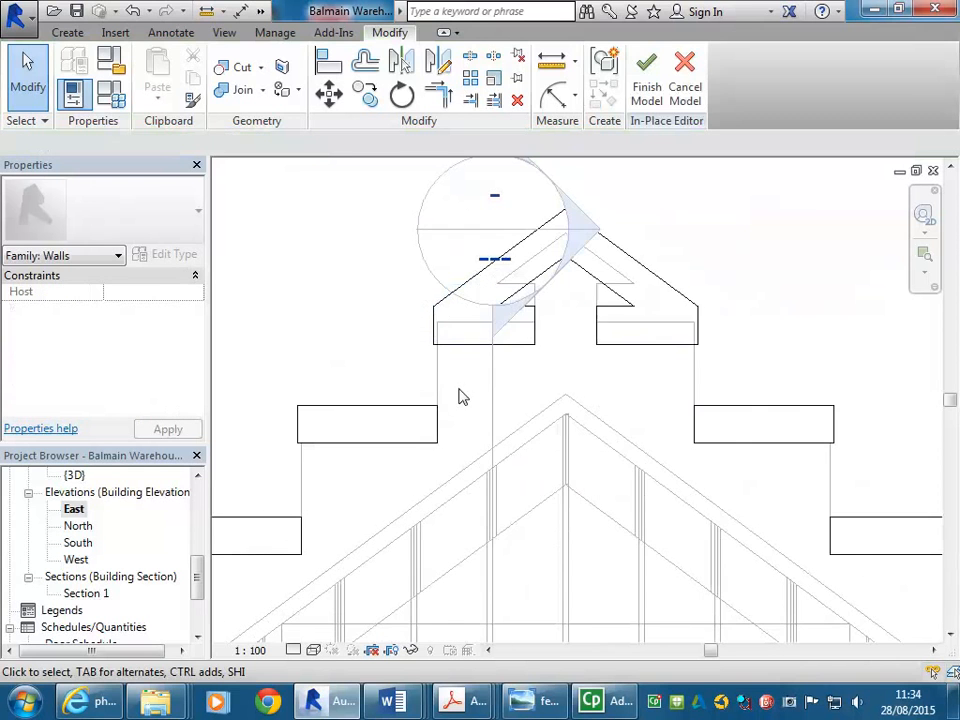
click(646, 92)
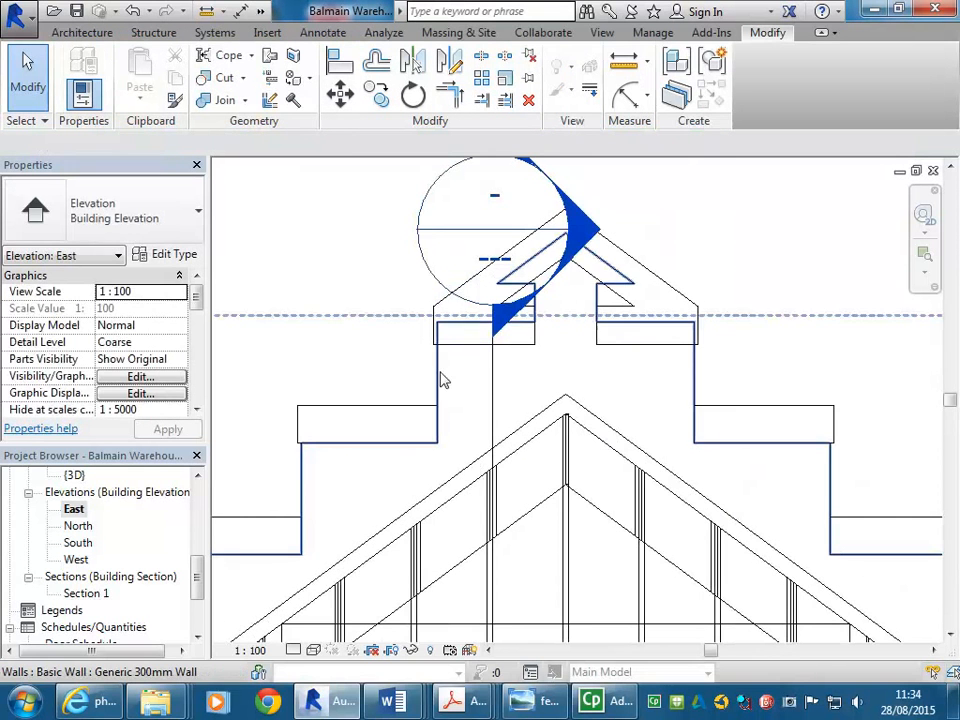
Open the gable wall's profile for editing and select its gable-top sketch lines
click(439, 379)
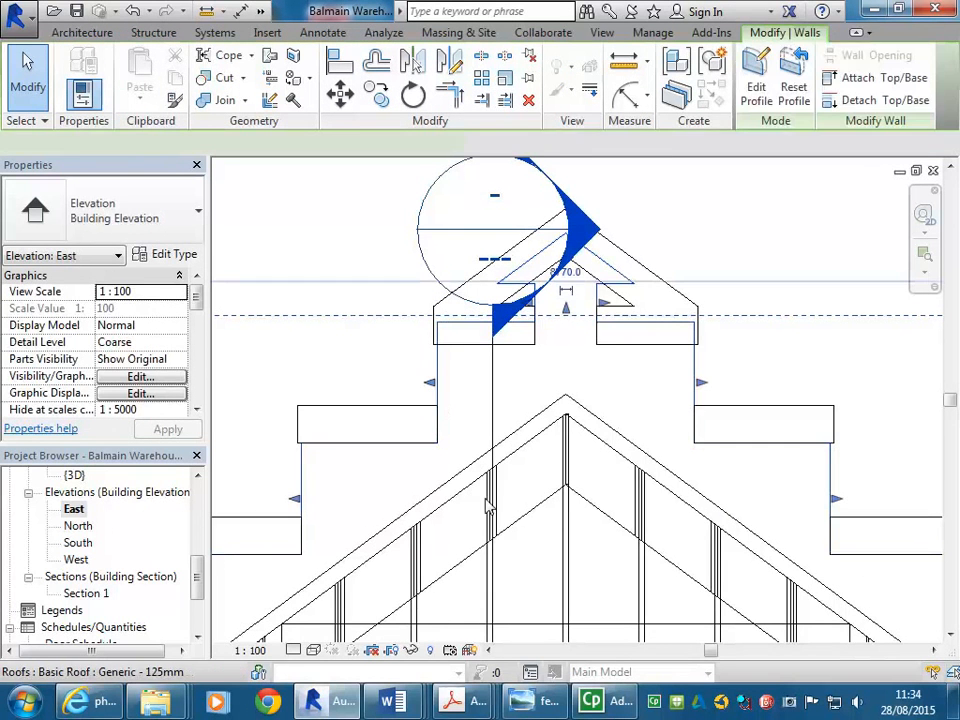
click(756, 88)
scroll(558, 268, up, 2)
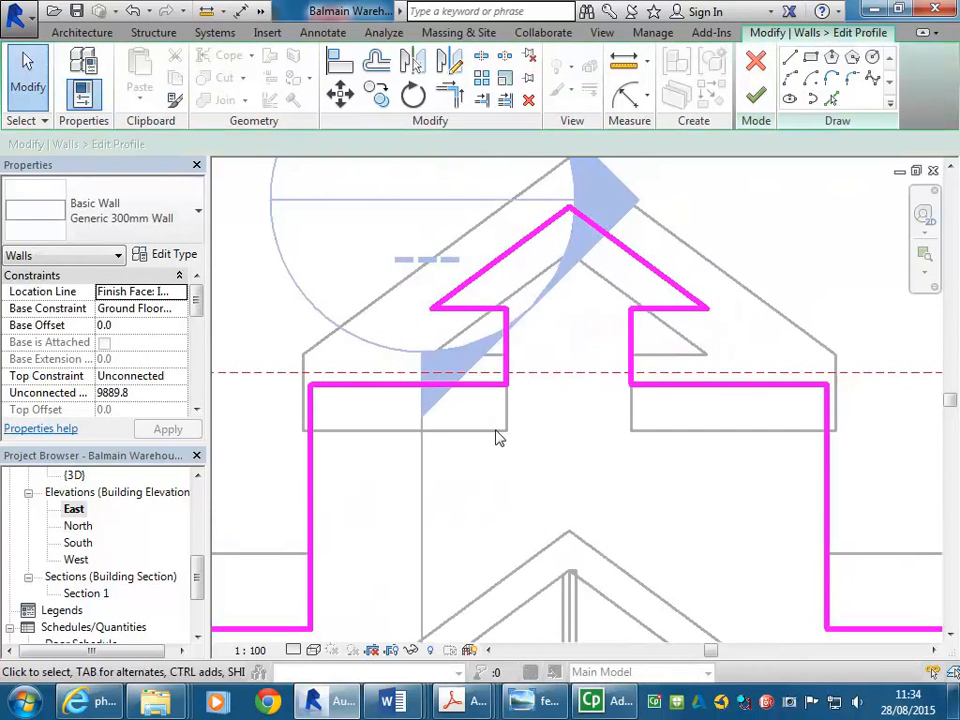
drag(381, 531, 724, 161)
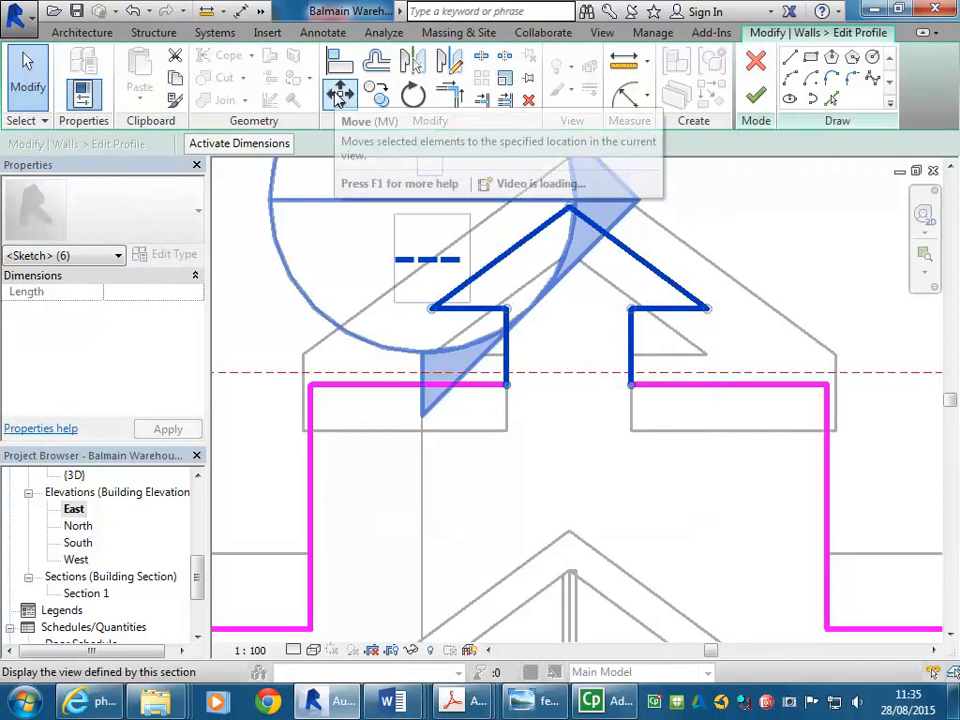
Try moving the selected gable-top profile lines down 180, then undo the move
click(340, 94)
scroll(740, 333, up, 3)
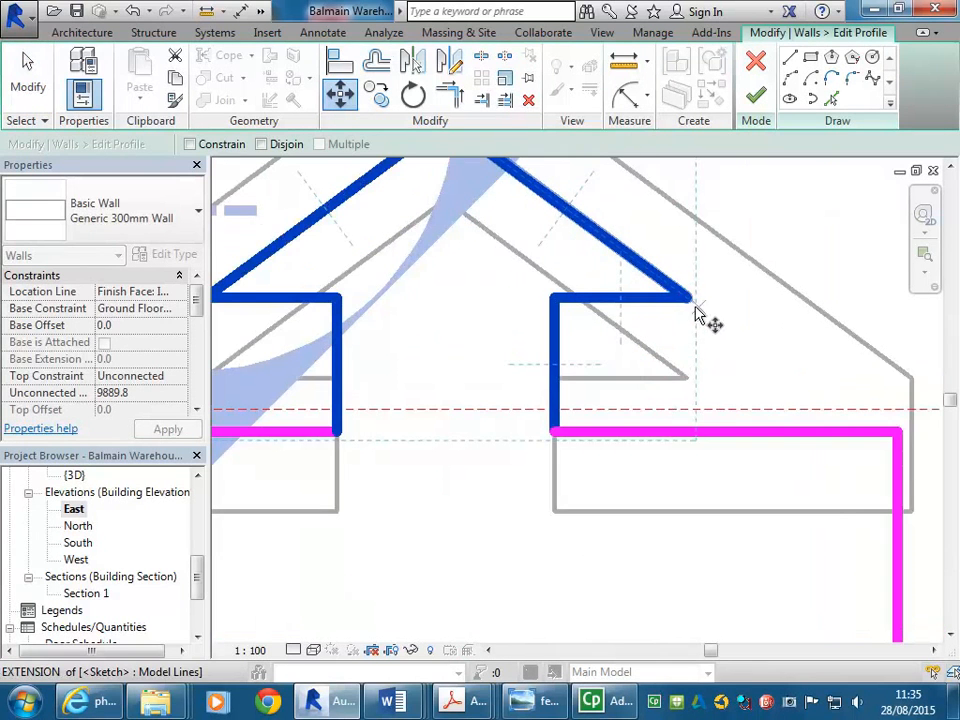
click(690, 299)
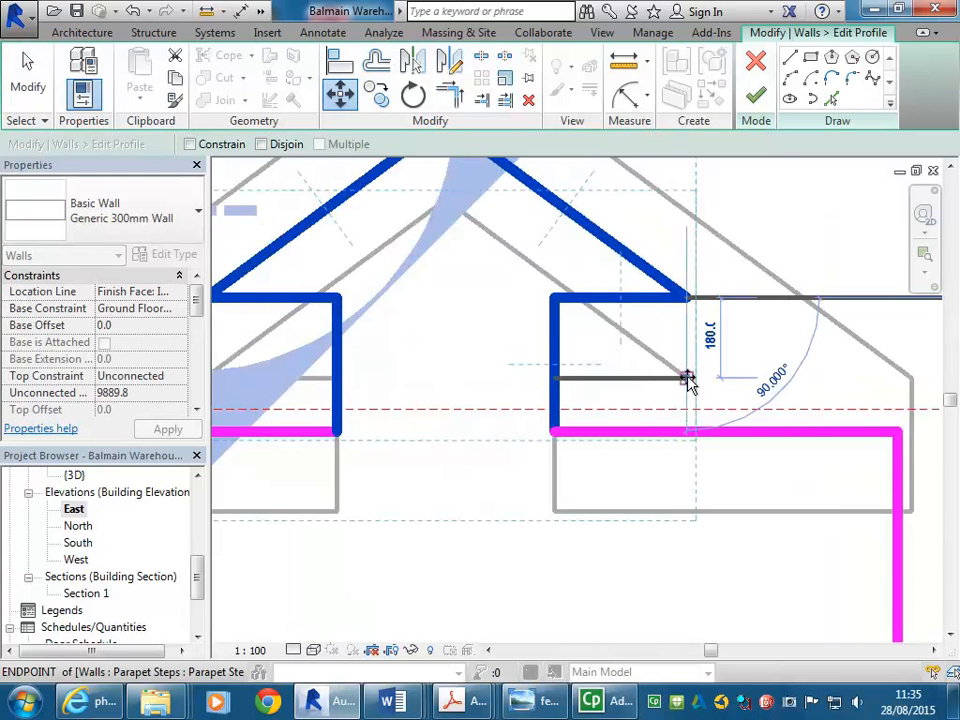
click(688, 380)
scroll(570, 410, down, 3)
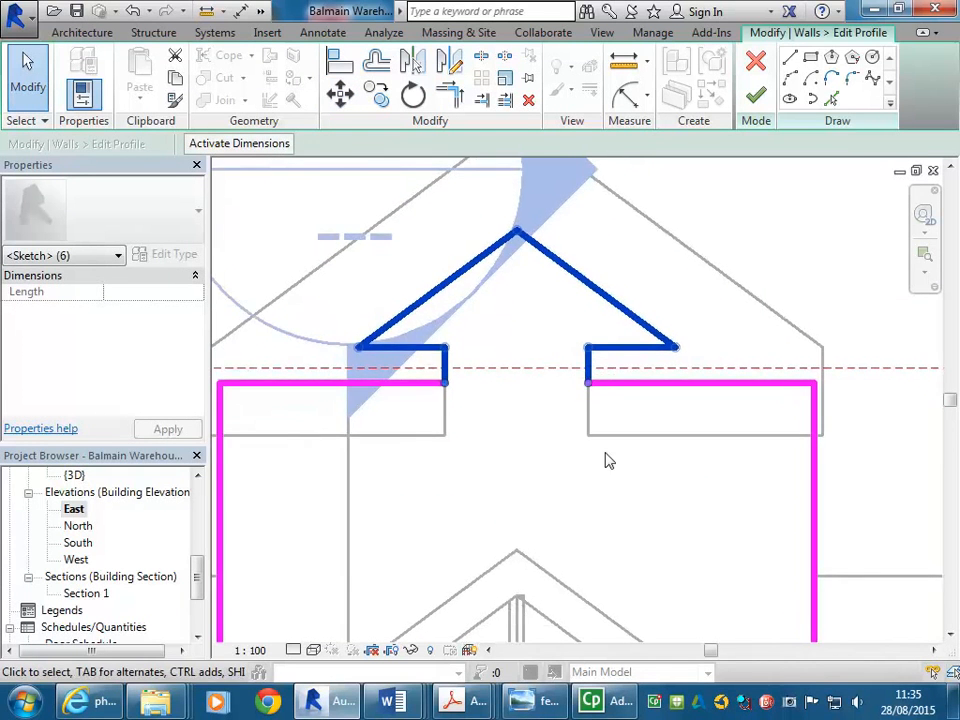
scroll(592, 429, down, 2)
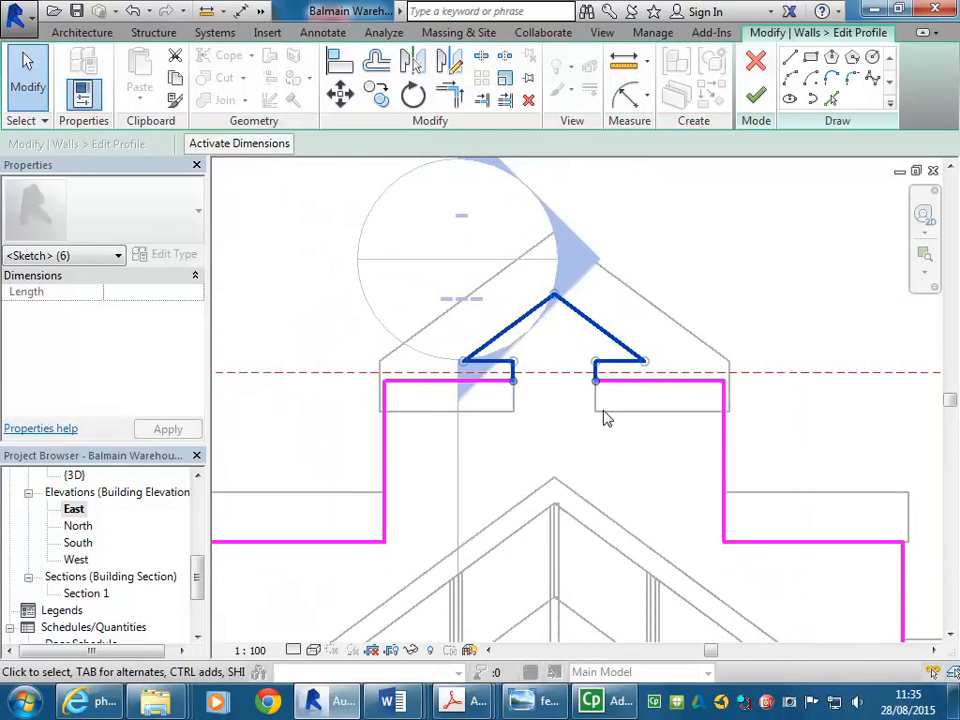
click(133, 11)
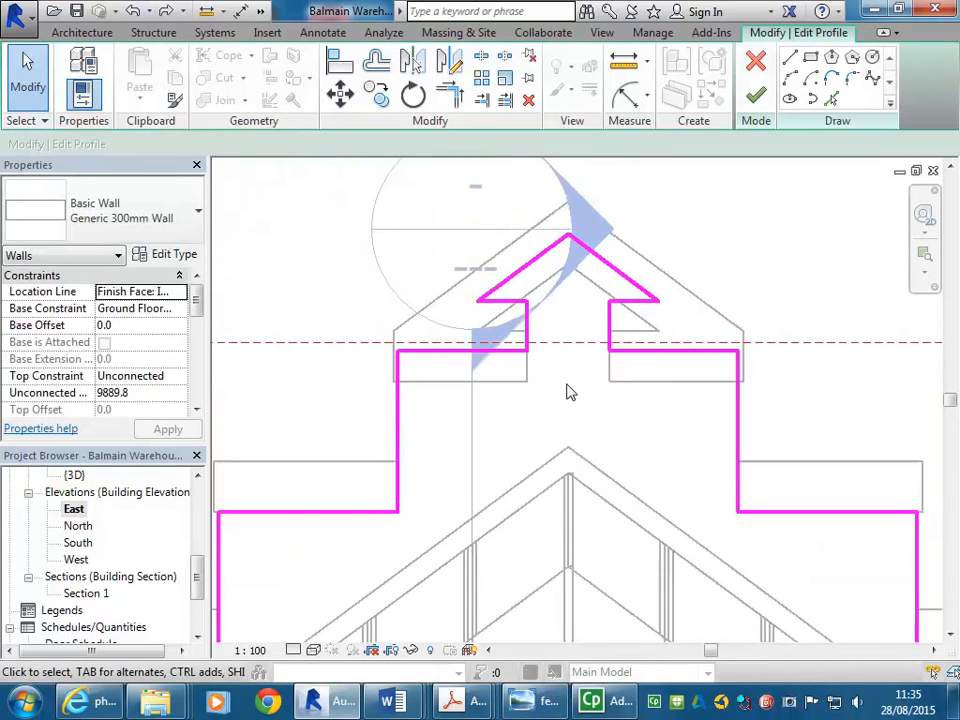
Reselect the gable-top profile lines with the step tops and move them down onto the upper parapet step
scroll(365, 448, down, 1)
mouse_move(317, 454)
mouse_down()
mouse_move(709, 268)
mouse_move(769, 227)
mouse_up()
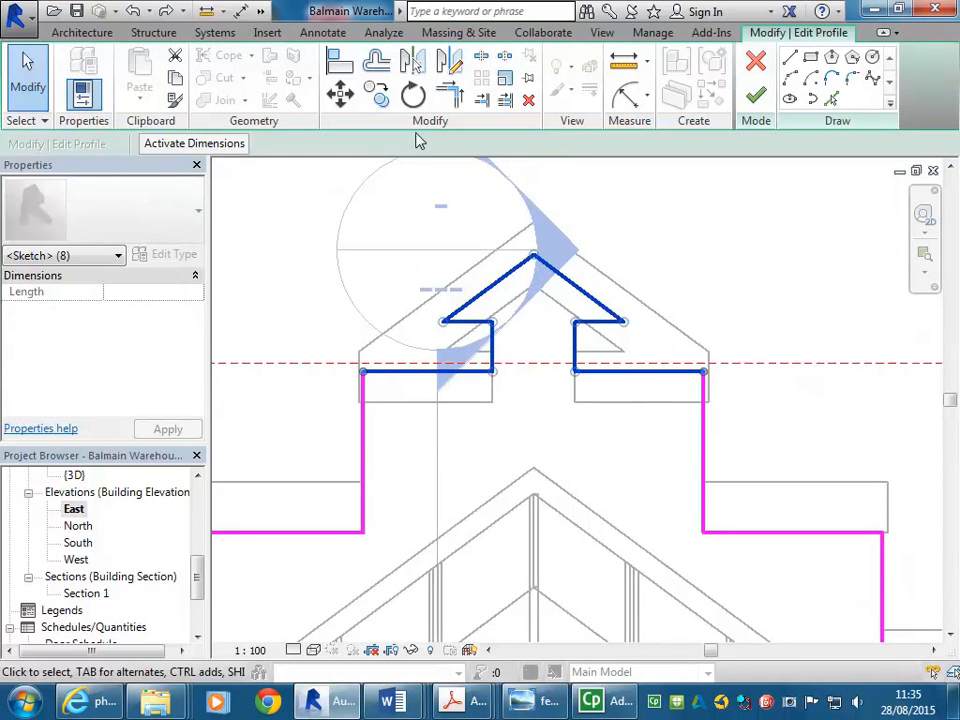
click(340, 93)
scroll(724, 396, up, 3)
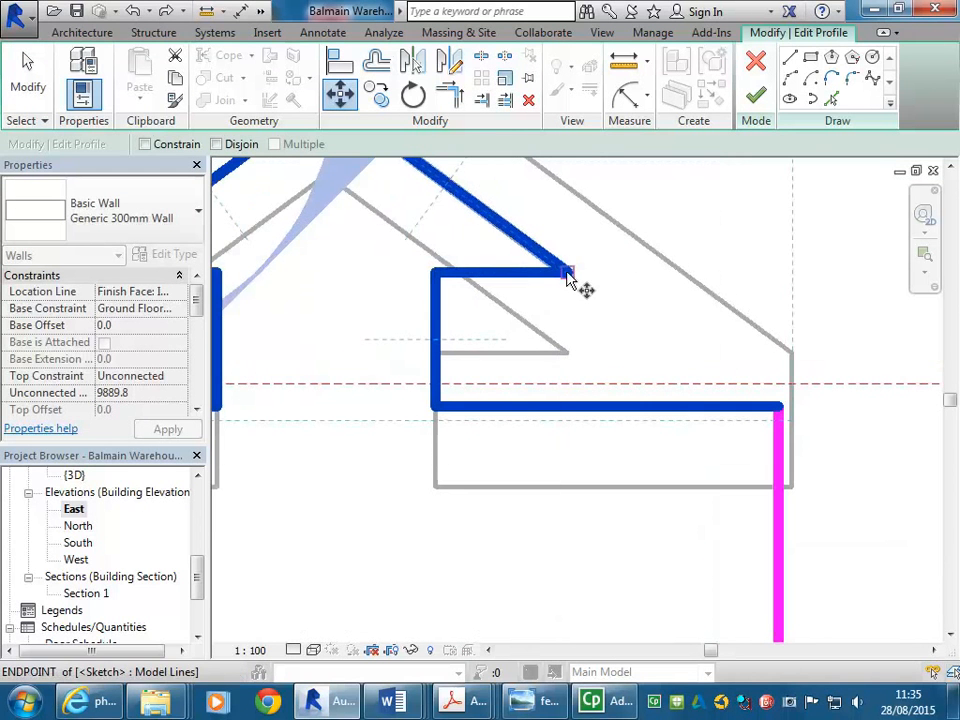
click(567, 271)
click(564, 349)
scroll(557, 398, down, 2)
scroll(540, 392, down, 1)
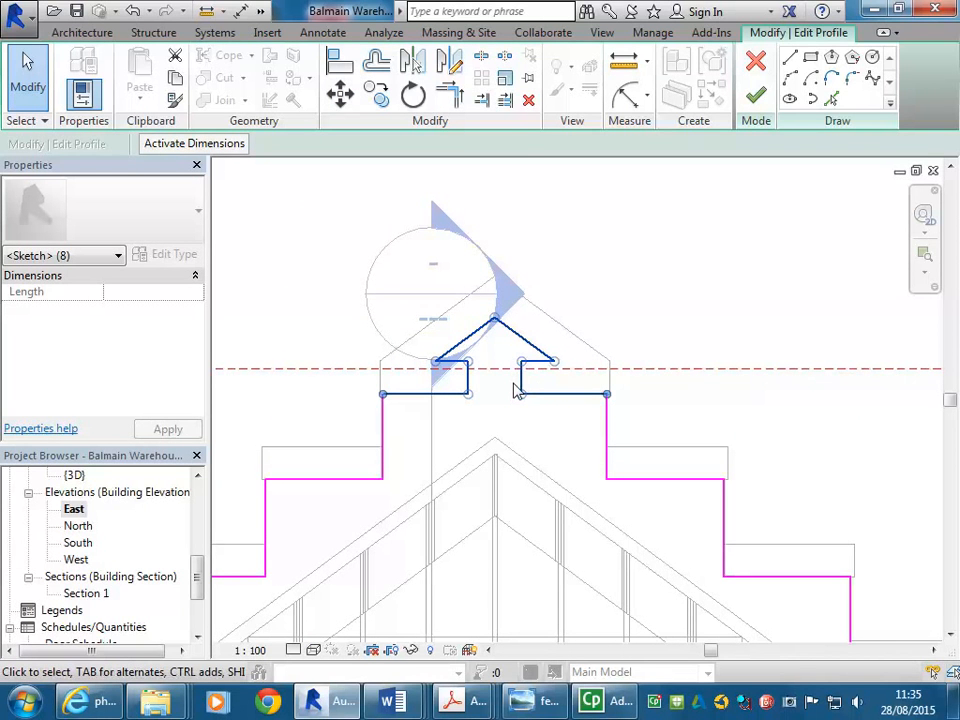
Compare the profile with the reference building photo and finish editing the wall profile
click(537, 700)
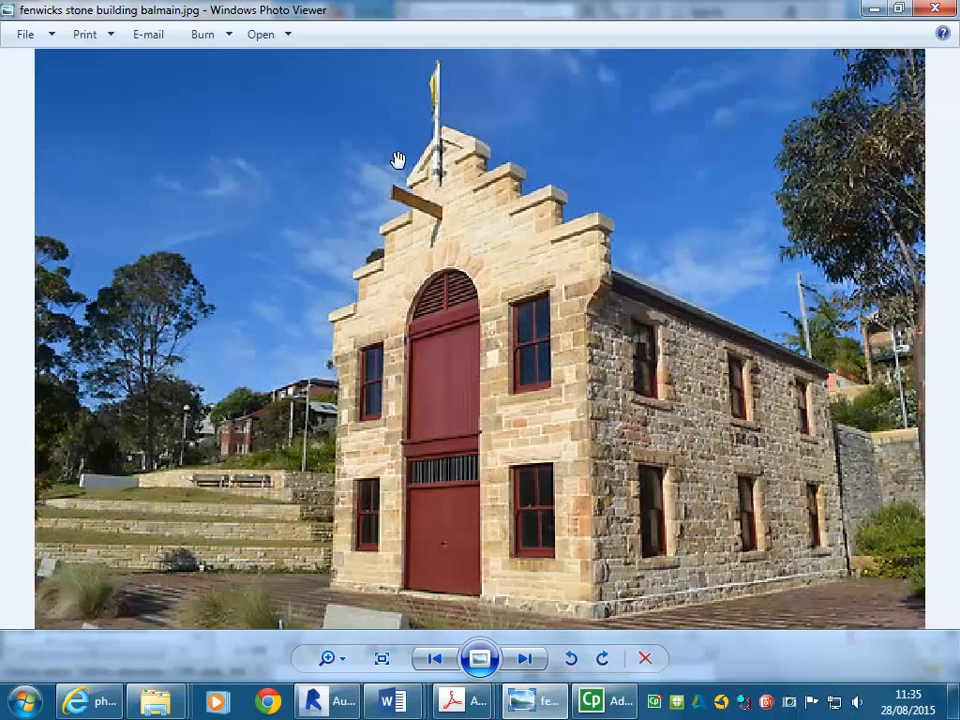
click(873, 9)
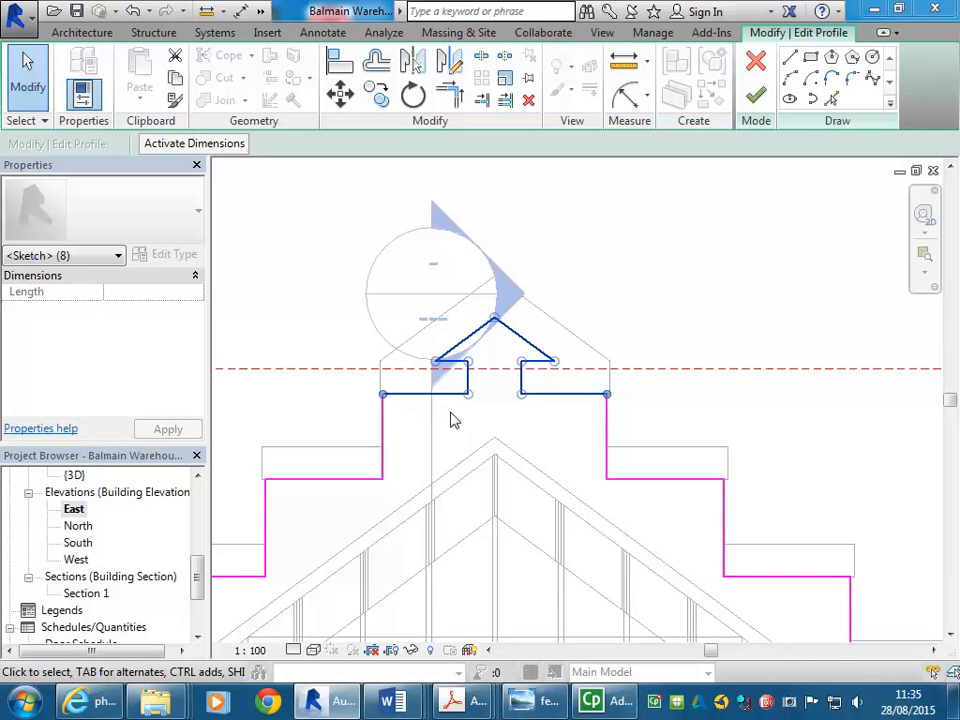
scroll(449, 425, up, 3)
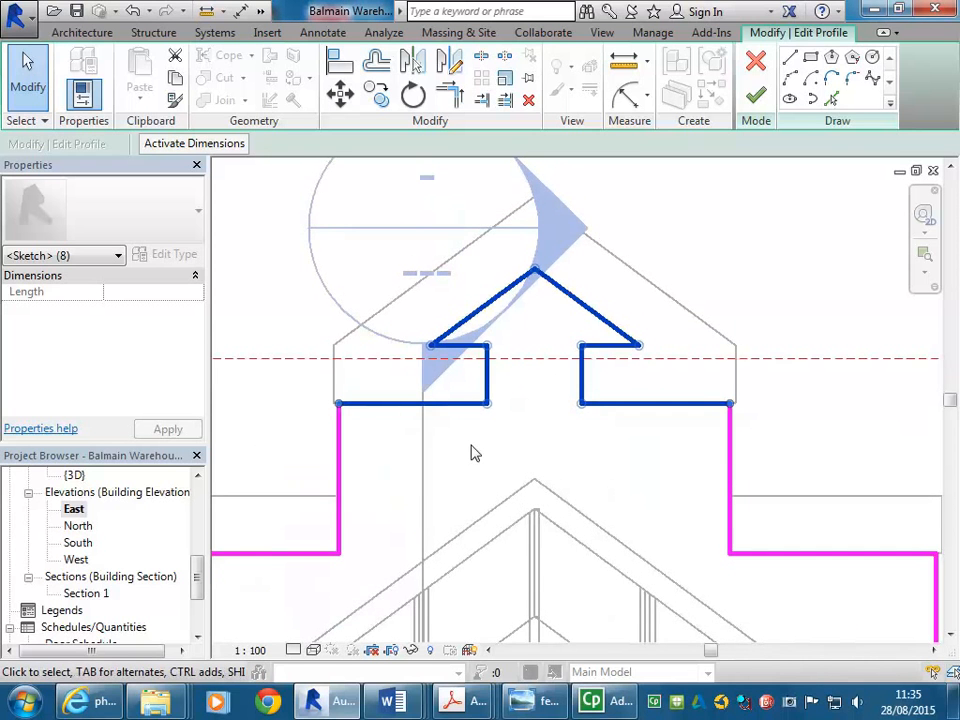
scroll(474, 453, down, 2)
scroll(474, 453, up, 2)
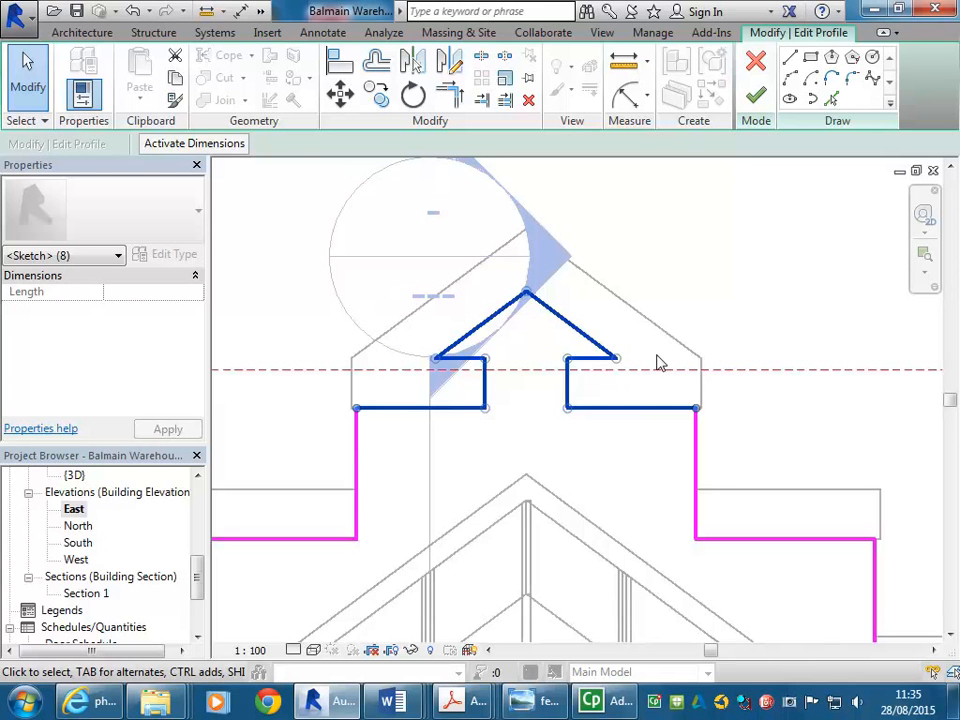
scroll(613, 362, down, 2)
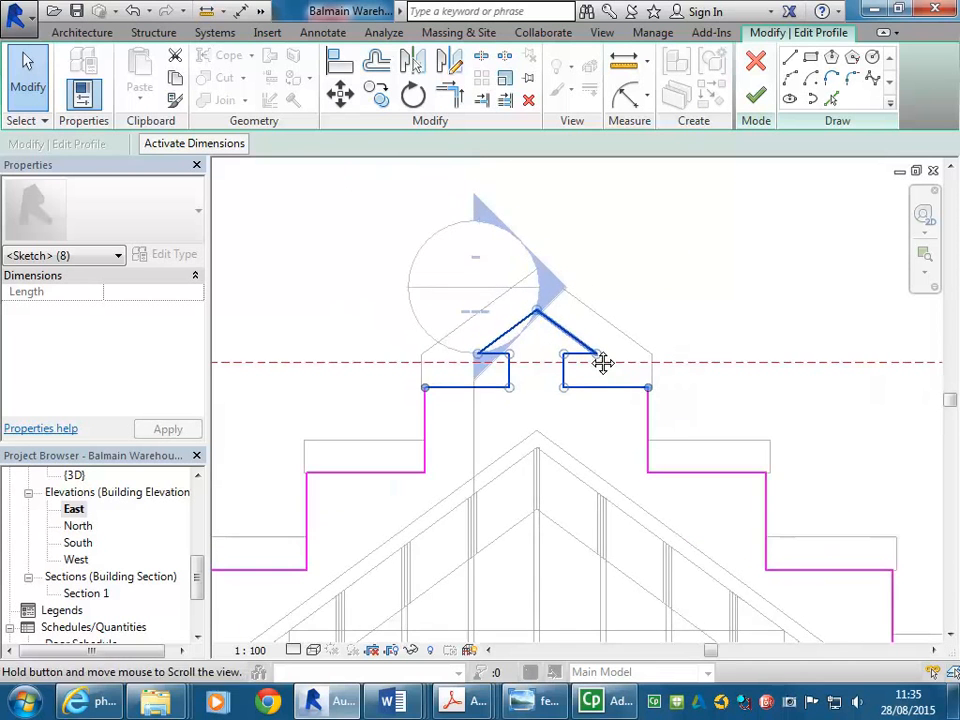
scroll(564, 362, up, 3)
middle_drag(471, 311, 480, 348)
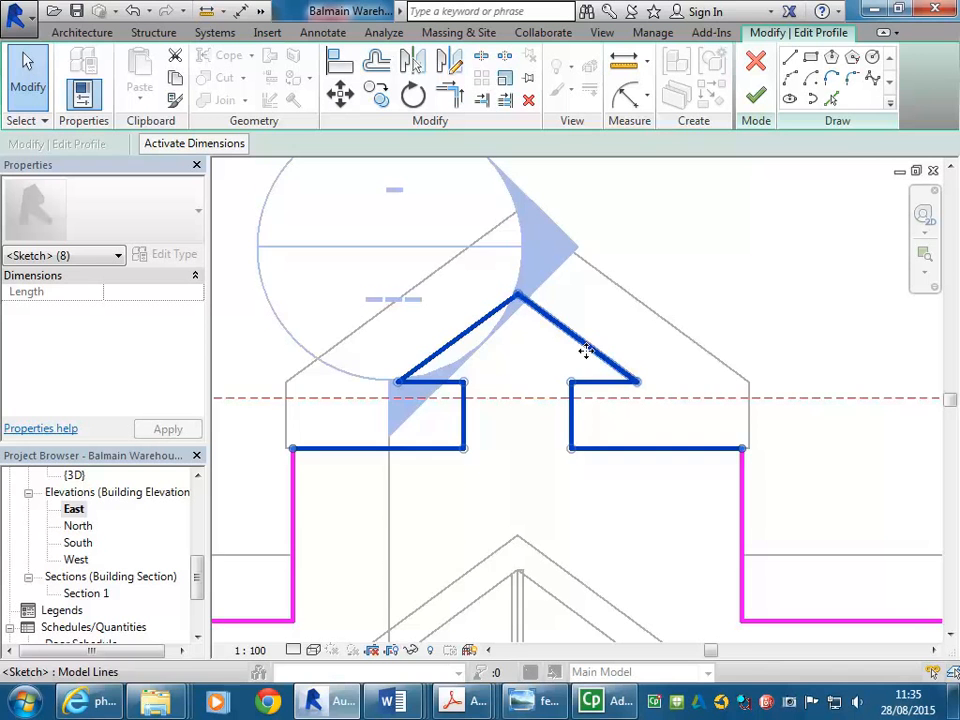
scroll(584, 330, down, 5)
scroll(645, 220, up, 2)
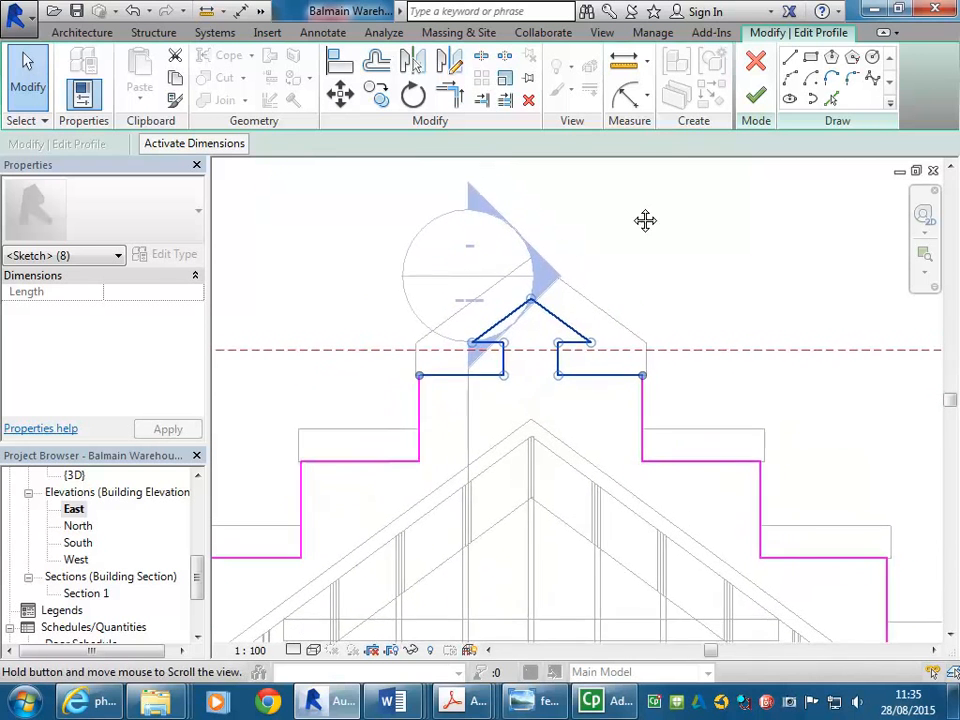
click(756, 94)
Review the reshaped gable in the default 3D view and save the project
click(521, 178)
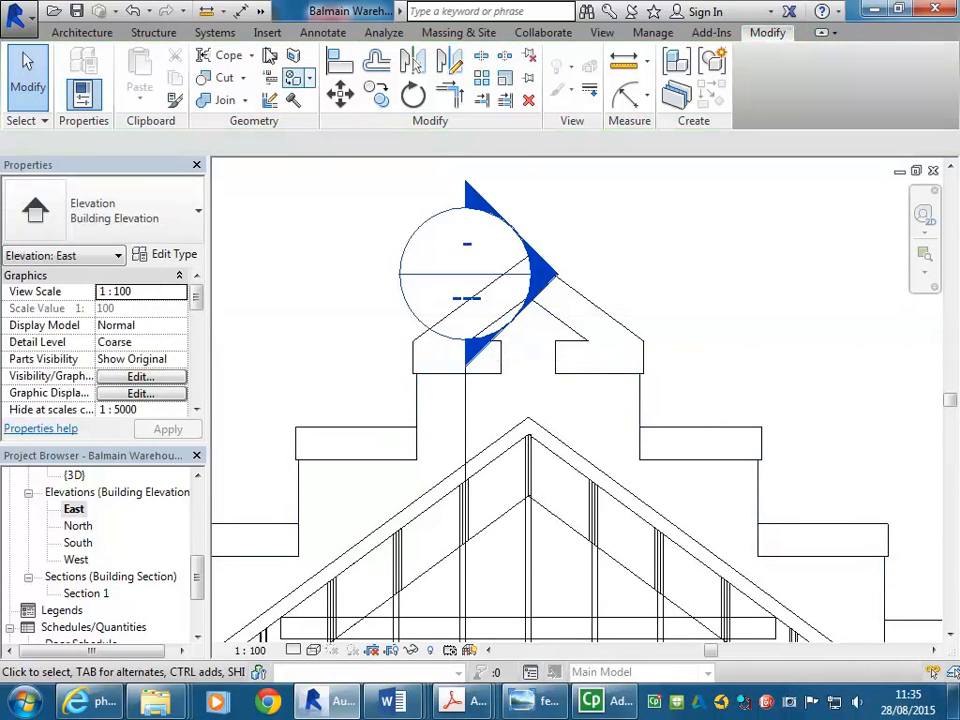
scroll(388, 371, up, 2)
scroll(388, 371, down, 2)
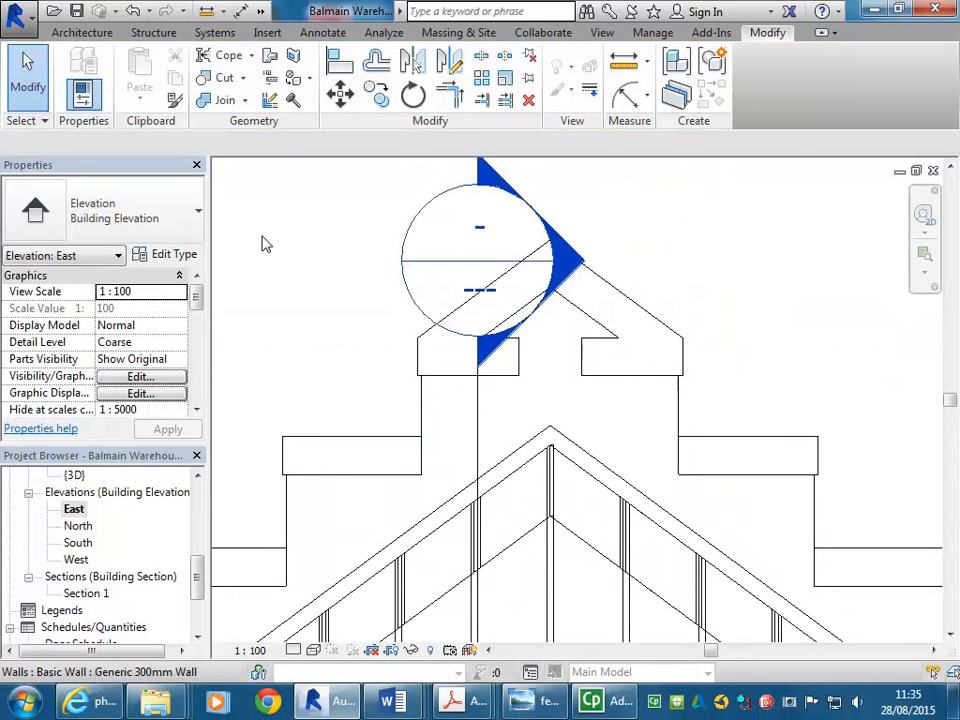
click(76, 475)
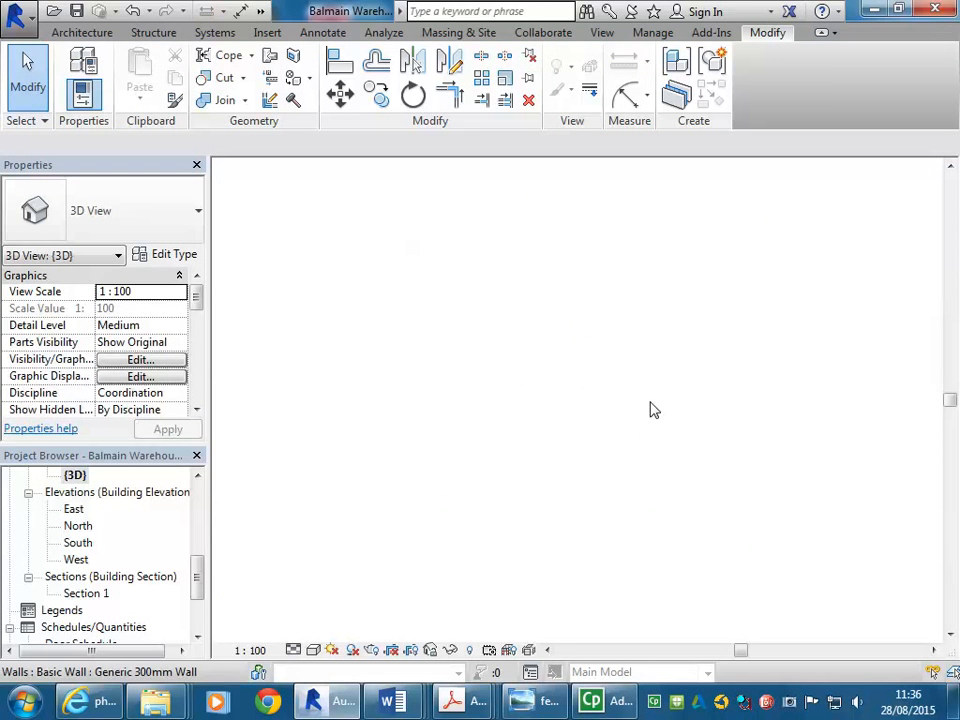
scroll(566, 400, down, 5)
middle_drag(509, 416, 394, 463)
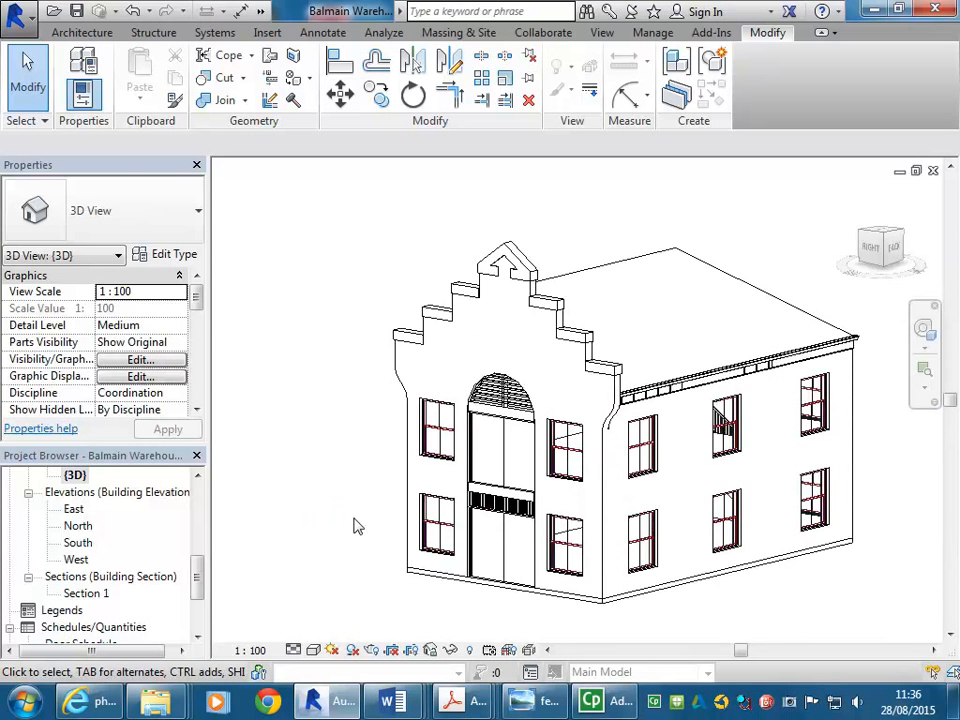
key(ctrl+s)
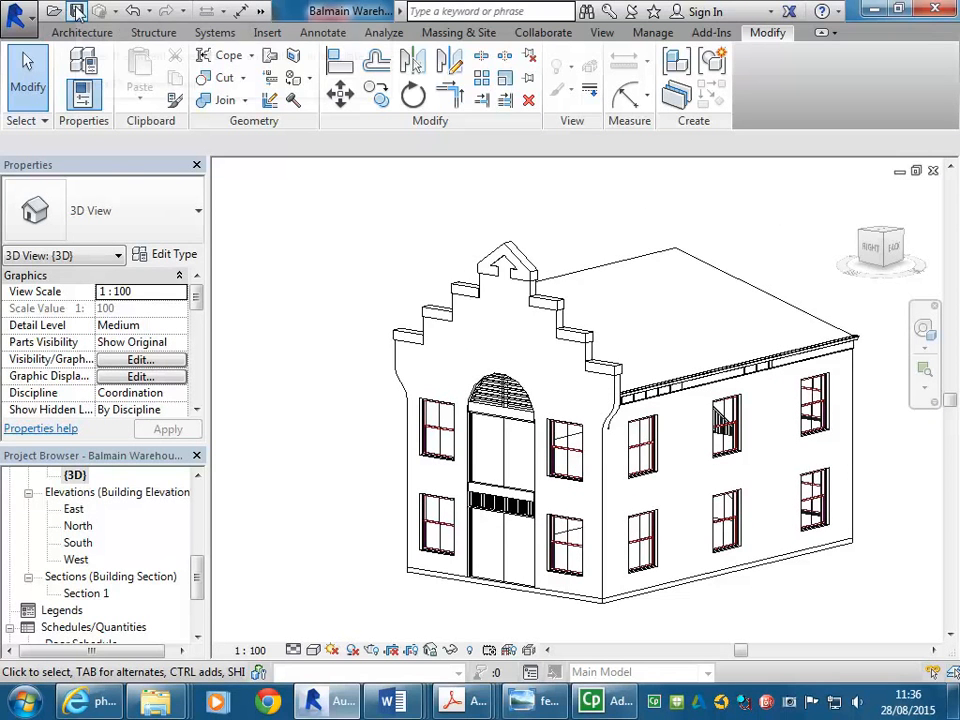